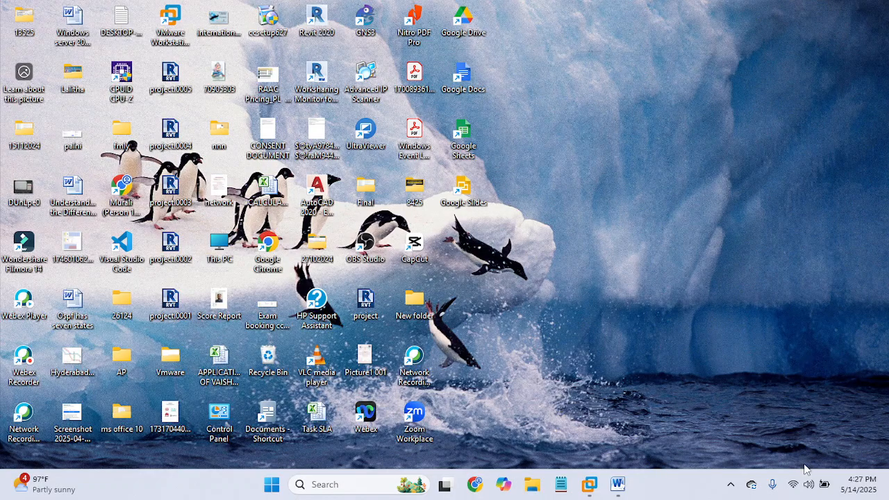
pyautogui.click(732, 481)
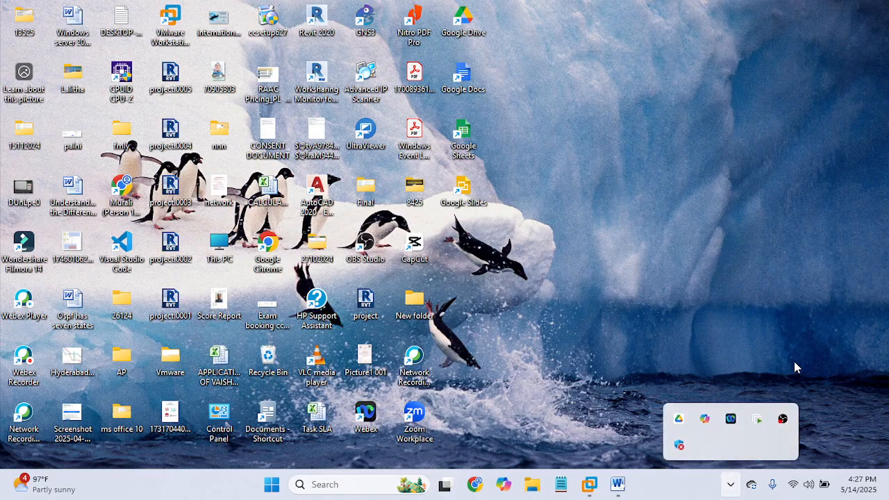
pyautogui.click(731, 484)
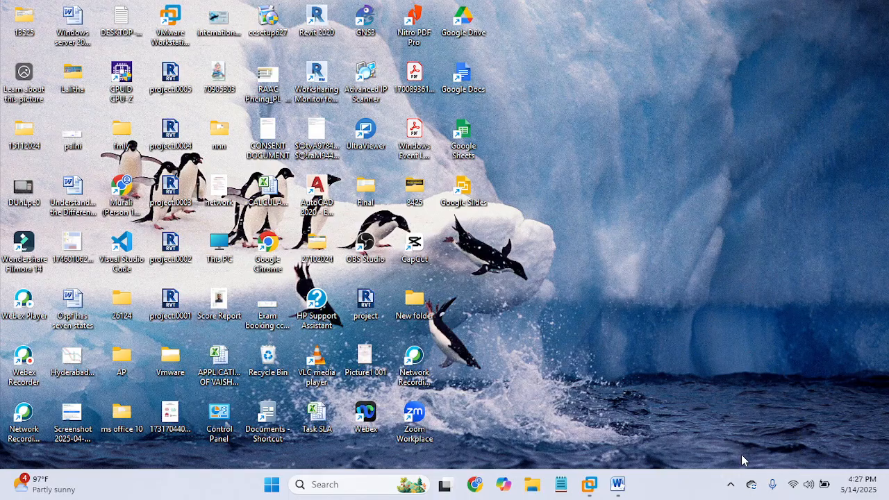
pyautogui.click(731, 484)
pyautogui.click(609, 405)
# Switch to the Windows Server 2022 virtual machine in VMware Workstation
pyautogui.moveTo(589, 483)
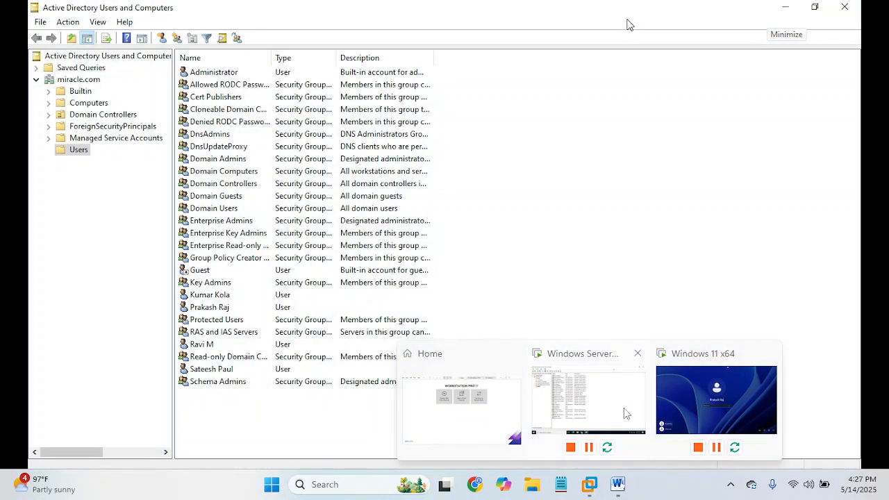
pyautogui.click(611, 420)
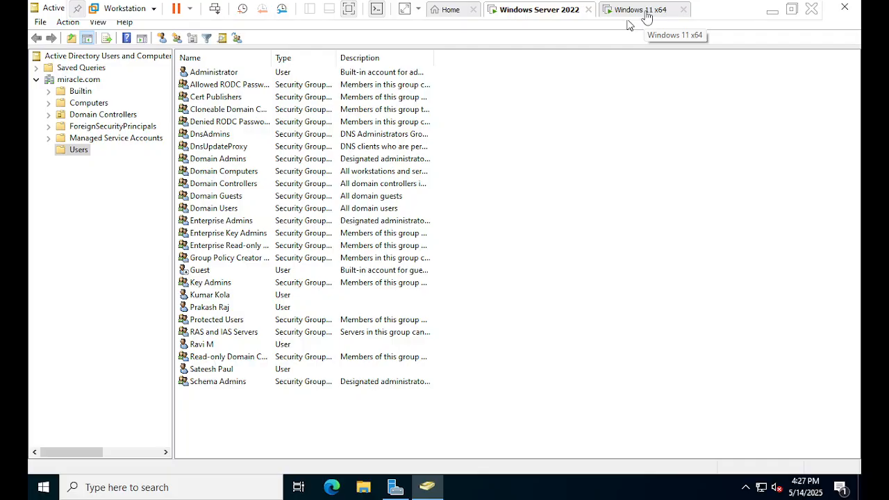
pyautogui.click(645, 15)
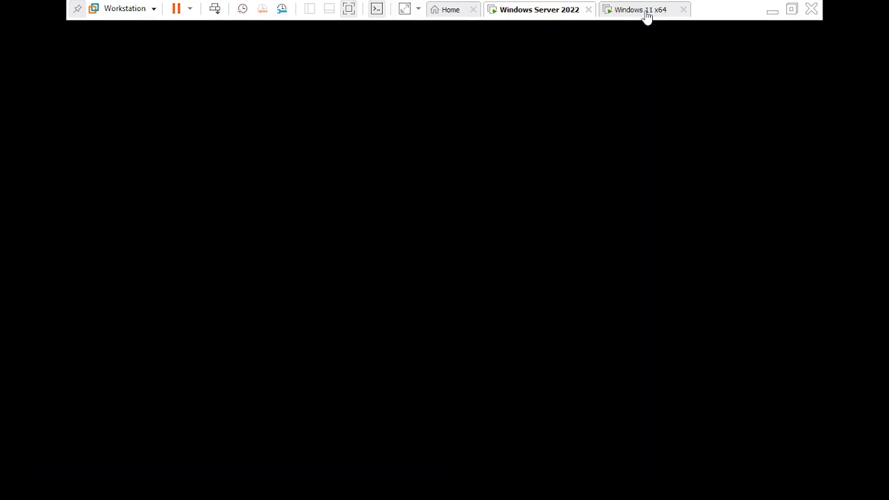
pyautogui.click(548, 10)
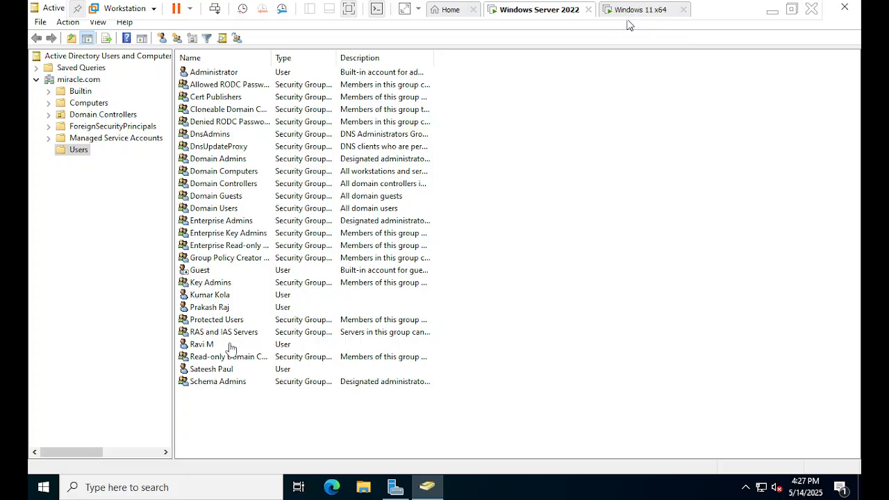
# Start a new user object in the Users container of miracle.com and enter the user's first name
pyautogui.rightClick(76, 155)
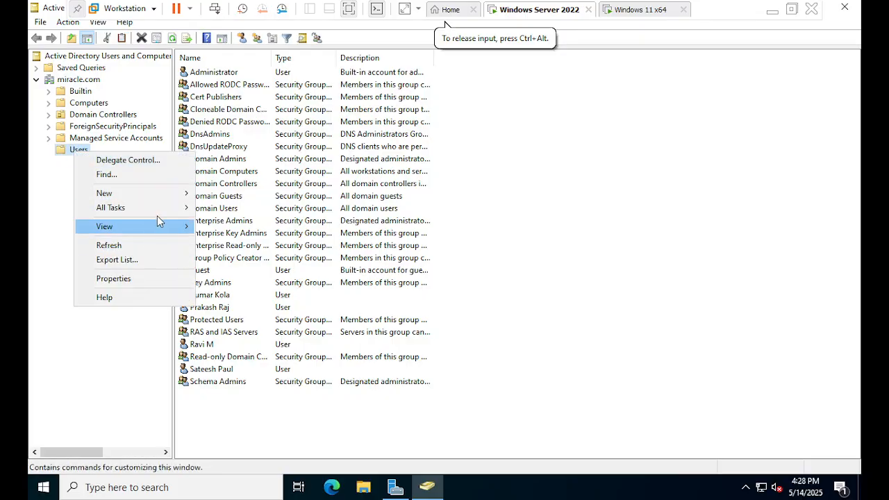
pyautogui.moveTo(167, 195)
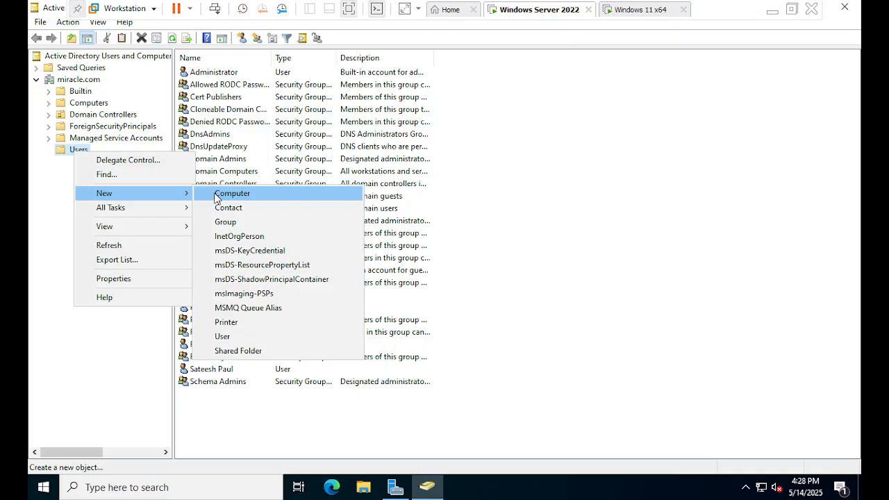
pyautogui.click(258, 334)
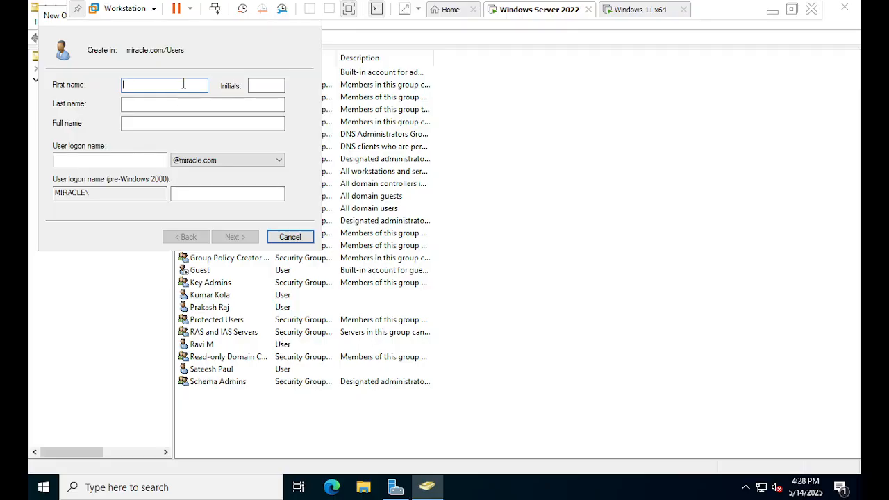
pyautogui.write('s')
pyautogui.press('BackSpace')
pyautogui.press('Tab')
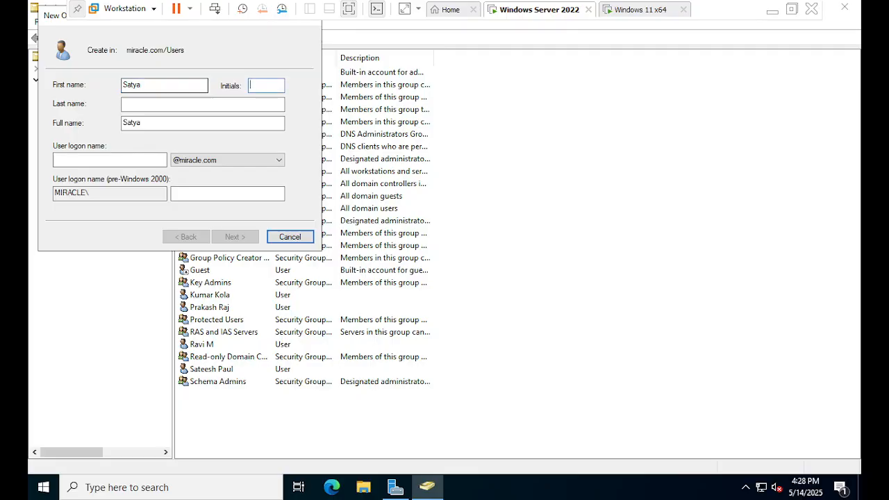
# Enter the new user's last name and user logon name, and continue to the password settings
pyautogui.press('Tab')
pyautogui.press('Tab')
pyautogui.write('satya')
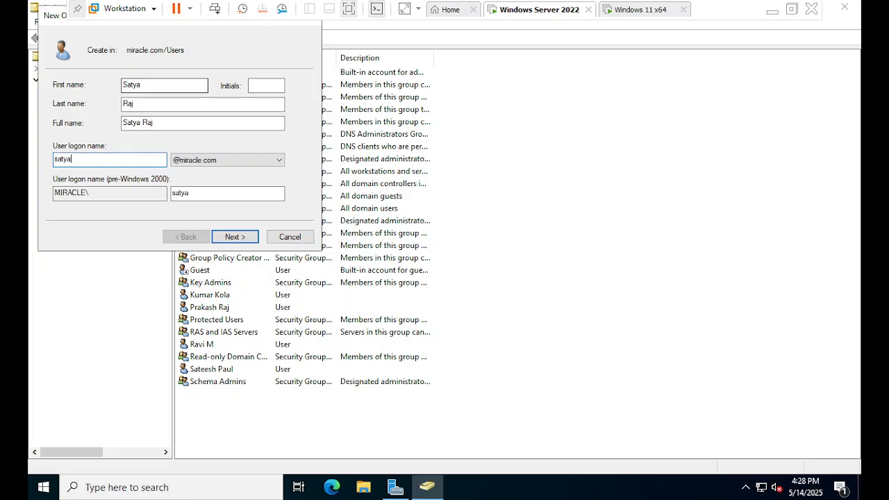
pyautogui.click(234, 236)
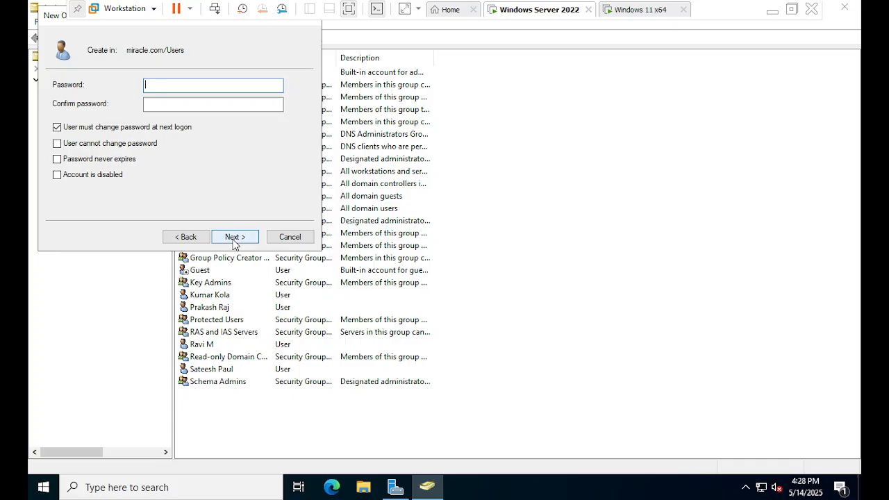
# Disable the requirement to change the password at next logon, enter and confirm the account password, and finish creating the user
pyautogui.click(63, 129)
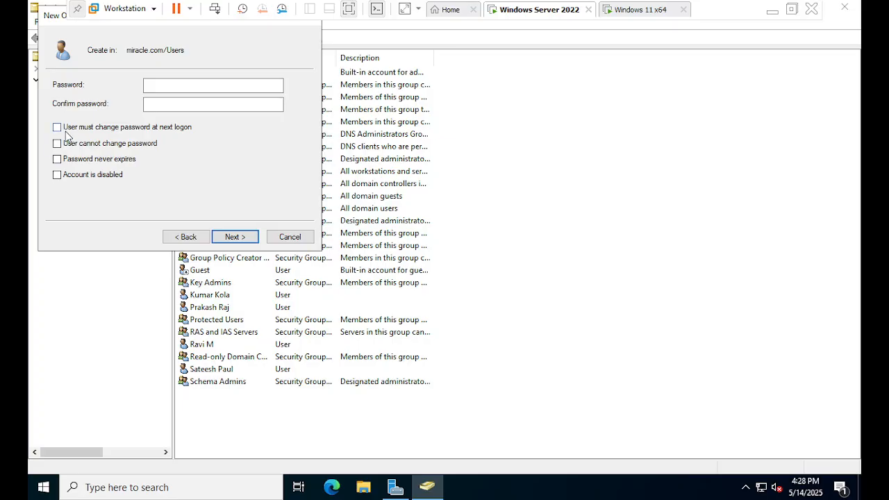
pyautogui.click(179, 88)
pyautogui.write('•••')
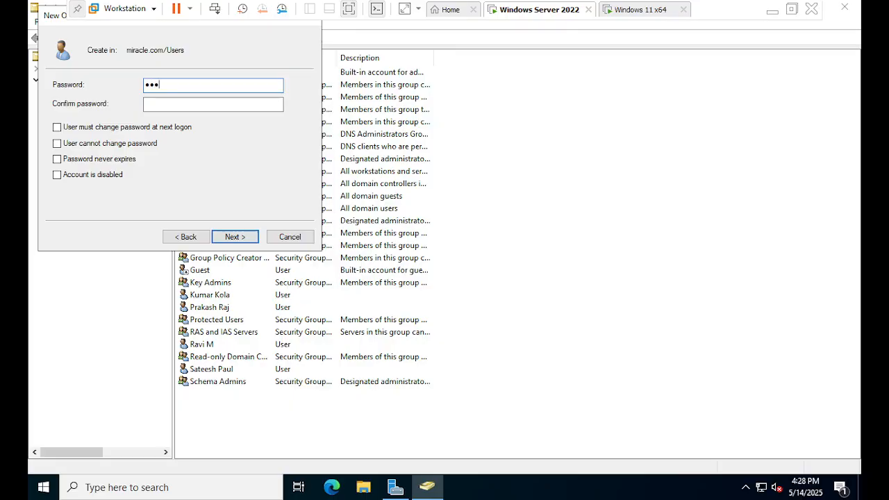
pyautogui.write('••••')
pyautogui.press('Tab')
pyautogui.write('•••')
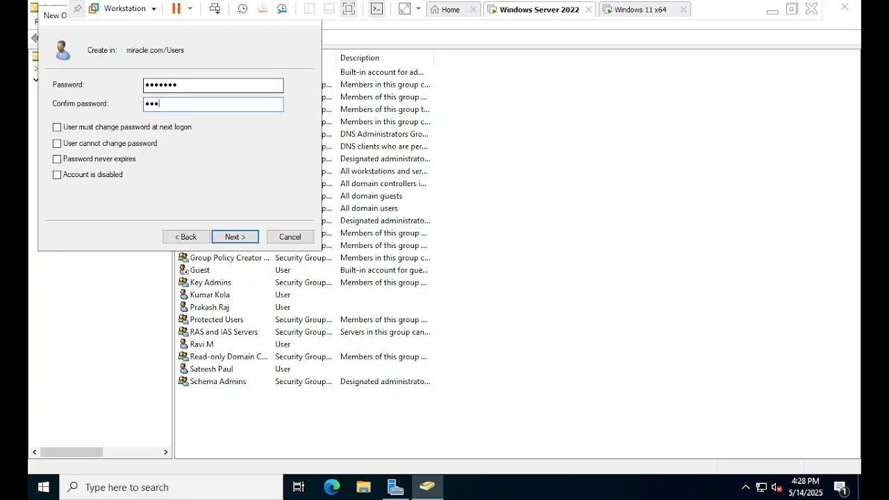
pyautogui.write('••••')
pyautogui.click(230, 236)
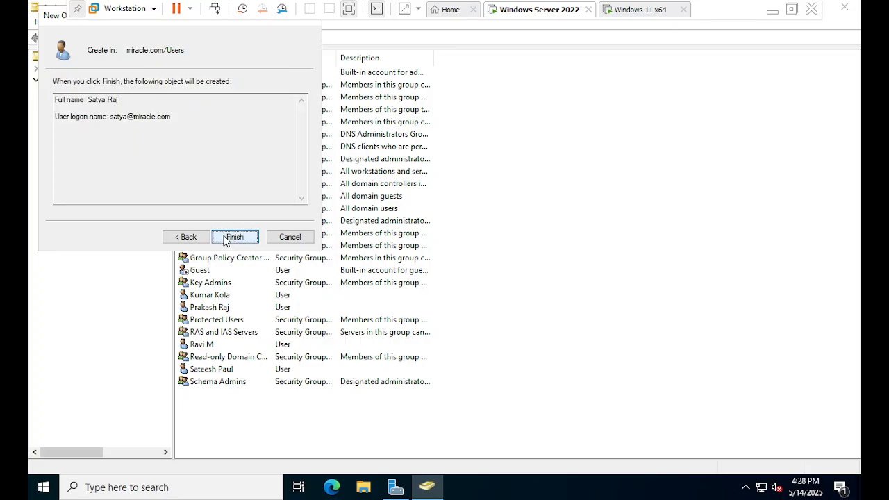
pyautogui.click(231, 237)
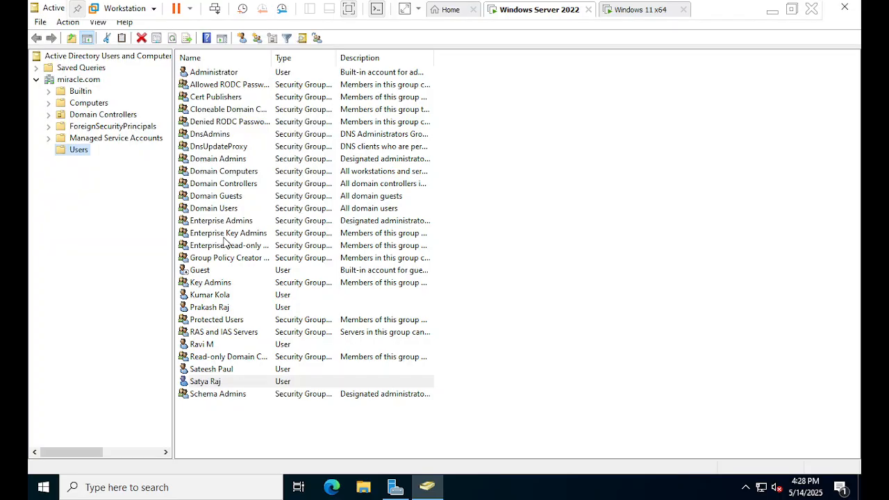
# Switch to the Windows 11 x64 virtual machine and enter the new domain user's logon name under Other user
pyautogui.click(625, 14)
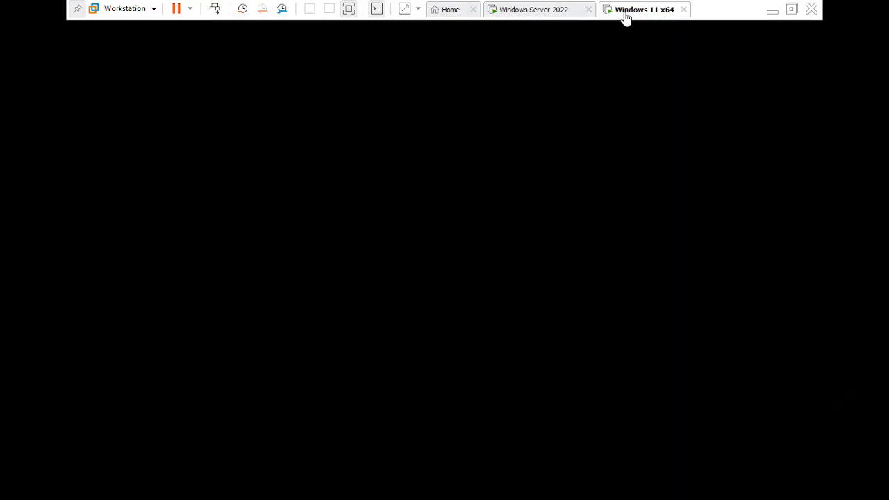
pyautogui.click(410, 211)
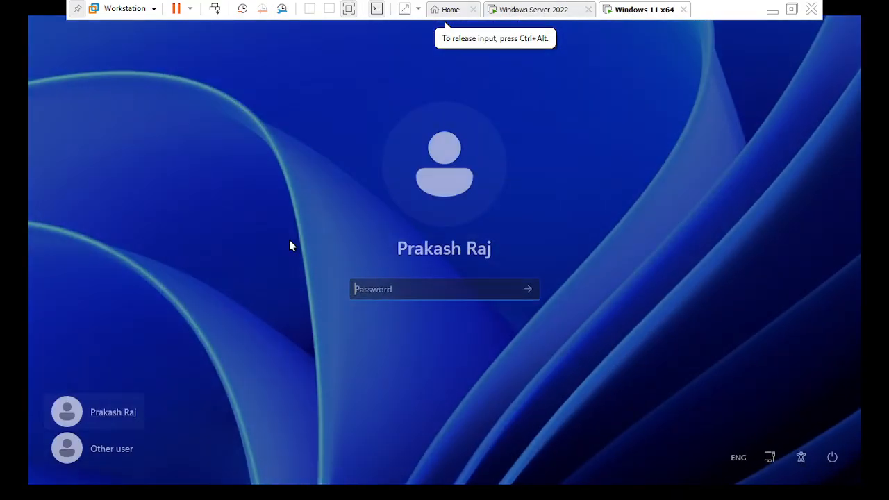
pyautogui.click(104, 450)
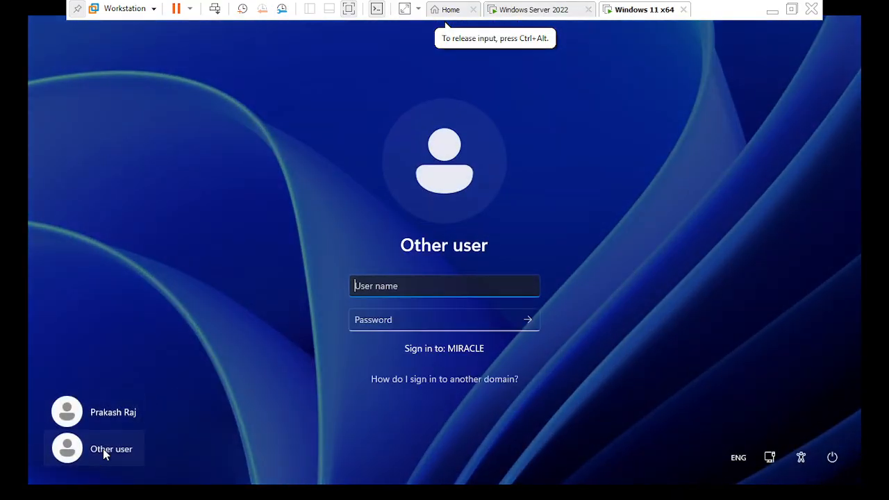
pyautogui.click(399, 290)
pyautogui.write('sat')
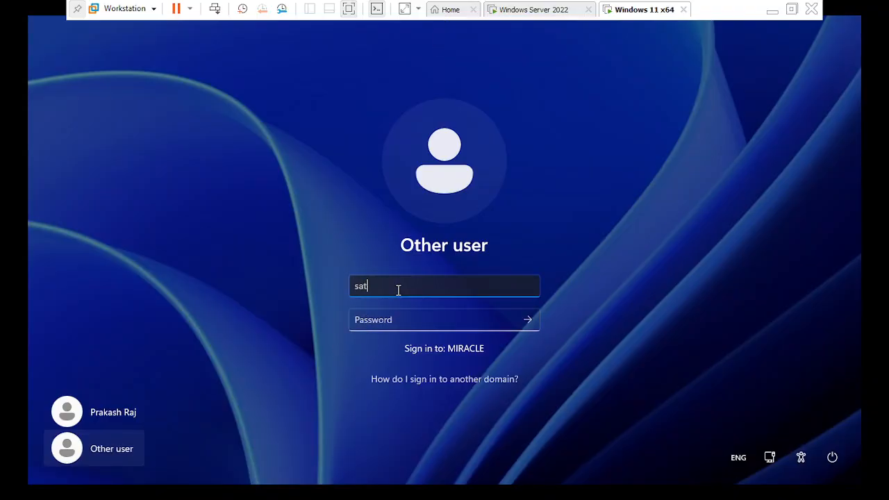
pyautogui.write('ya')
pyautogui.press('Tab')
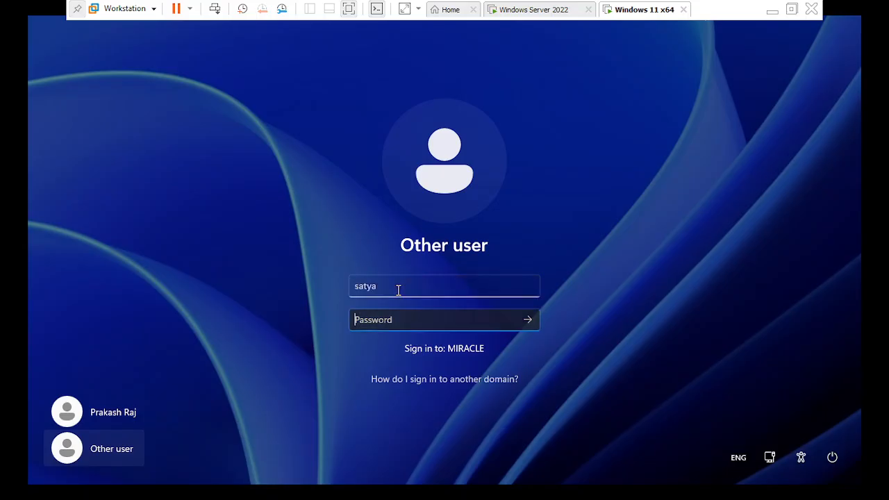
# Try to sign in to the MIRACLE domain by entering an account password for the new user
pyautogui.write('••••')
pyautogui.press('Return')
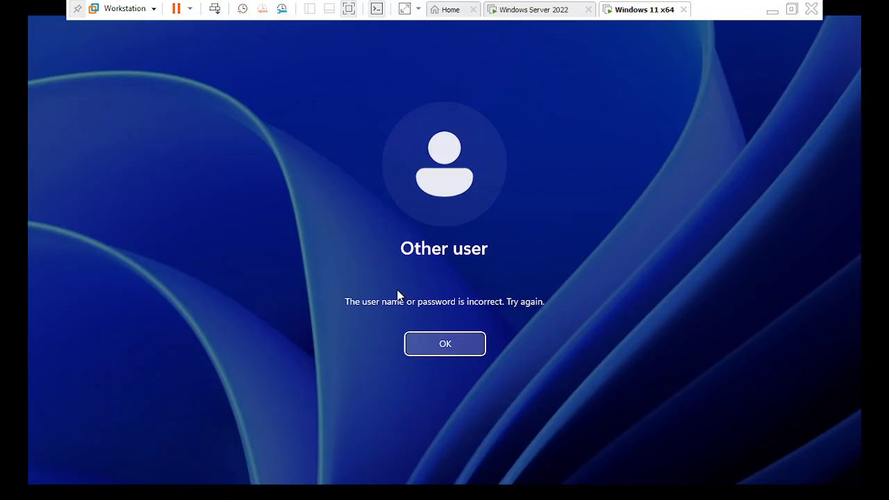
pyautogui.press('Return')
pyautogui.write('•••')
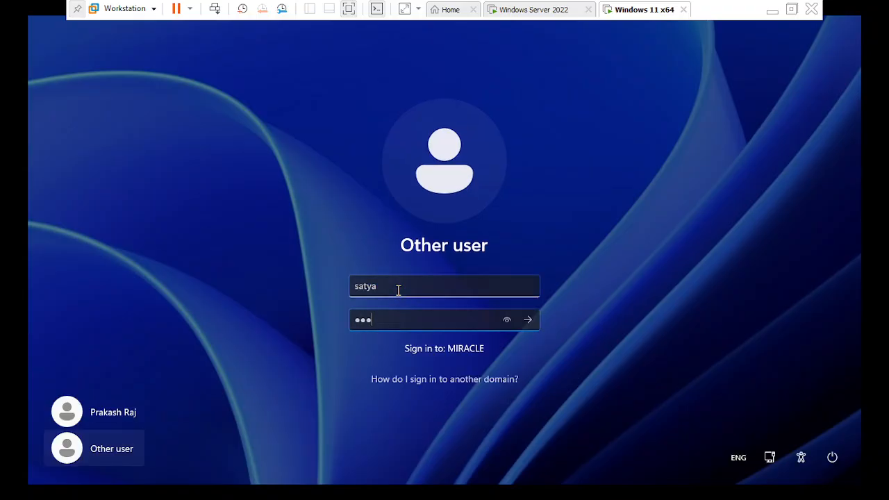
pyautogui.write('•')
pyautogui.press('Return')
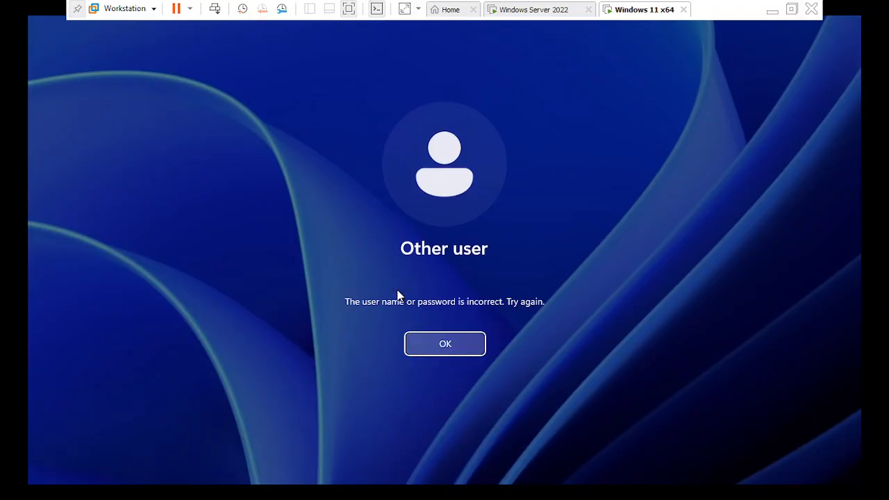
pyautogui.press('Return')
# Enter the new user's account password and sign in to the MIRACLE domain
pyautogui.write('•••')
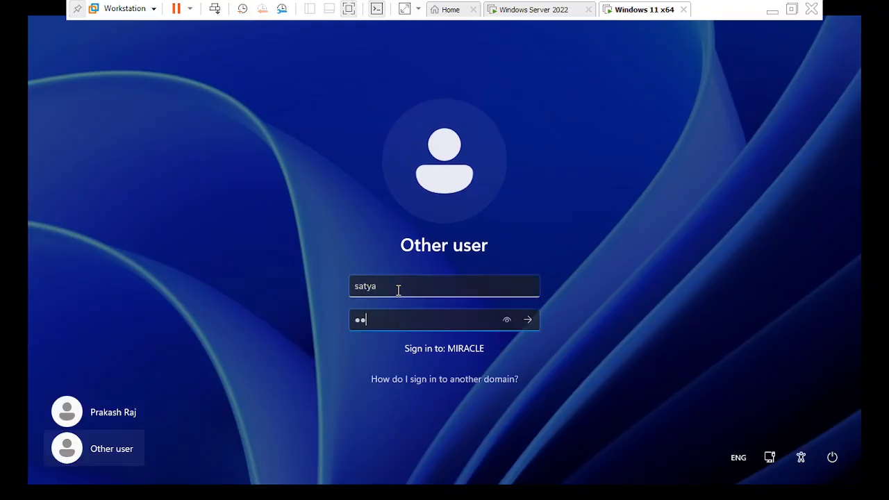
pyautogui.write('•••••')
pyautogui.press('Return')
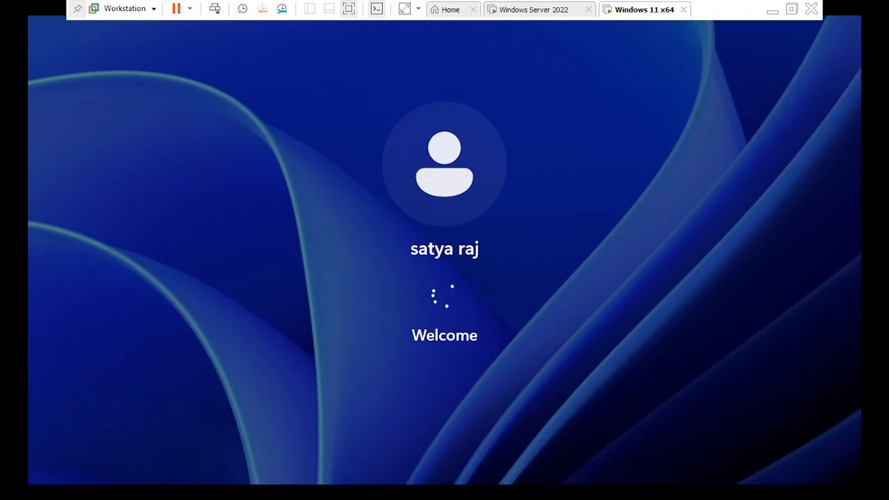
pyautogui.click(550, 13)
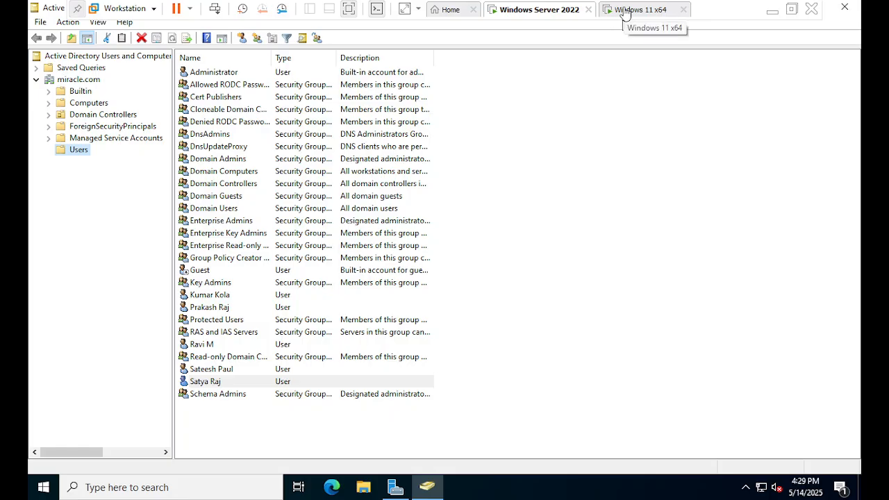
pyautogui.click(623, 12)
pyautogui.click(542, 15)
pyautogui.click(646, 15)
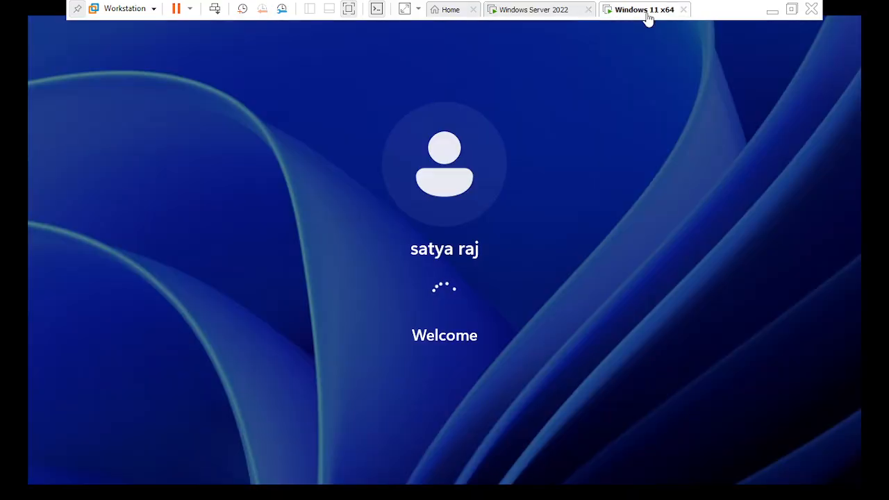
pyautogui.click(595, 208)
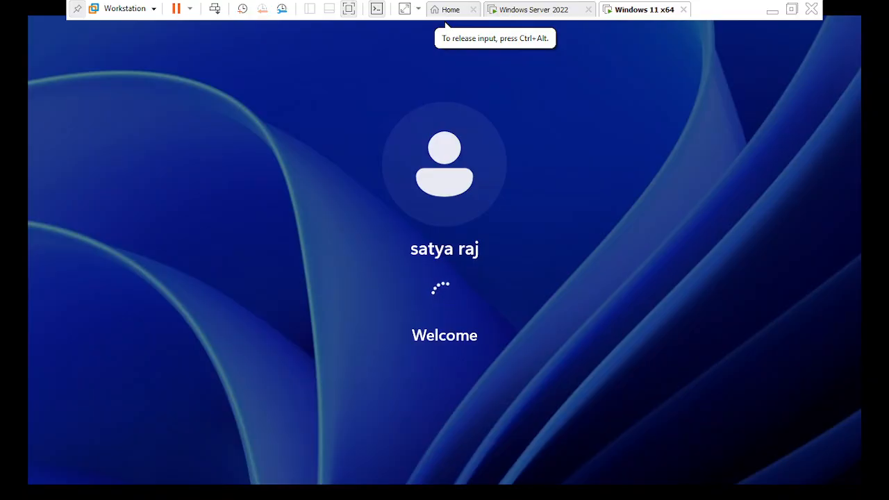
# Return to the Windows Server 2022 virtual machine and choose Switch user from its security options
pyautogui.hotkey('ctrl', 'alt')
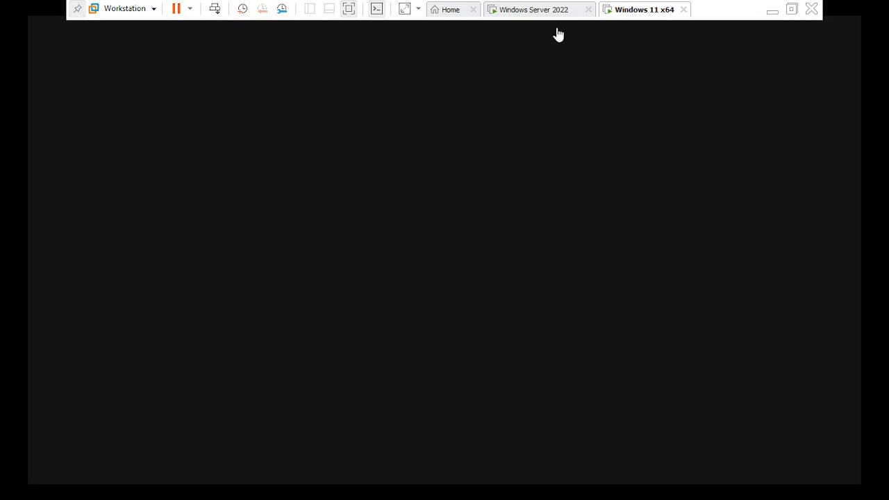
pyautogui.click(536, 13)
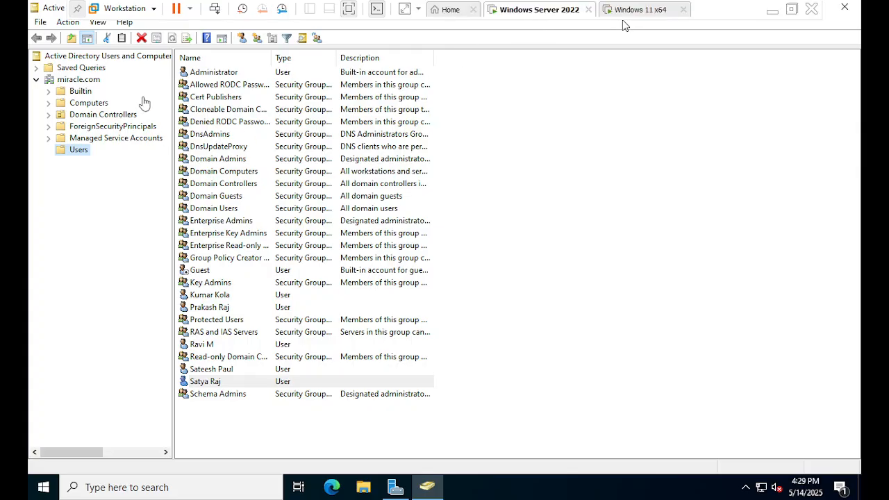
pyautogui.click(216, 10)
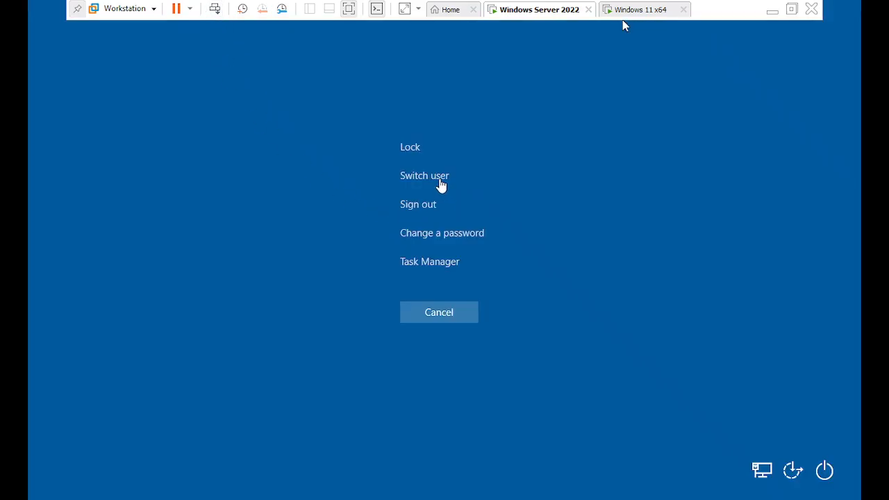
pyautogui.click(445, 25)
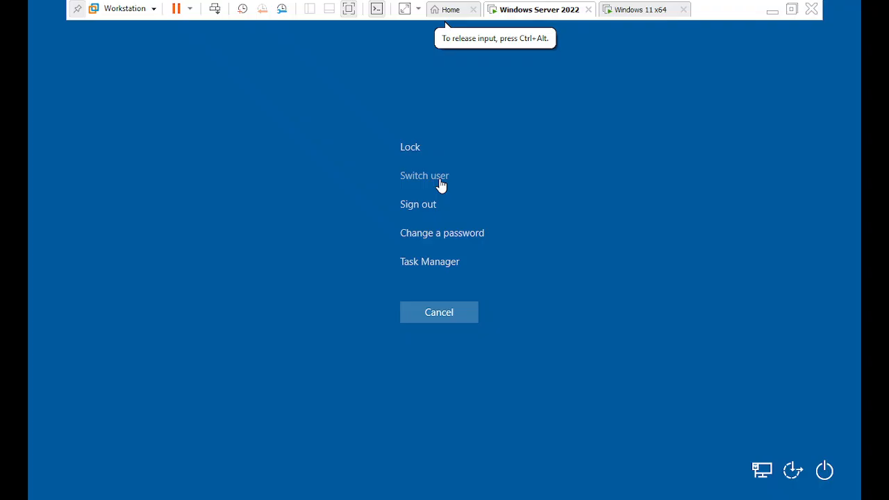
pyautogui.click(440, 179)
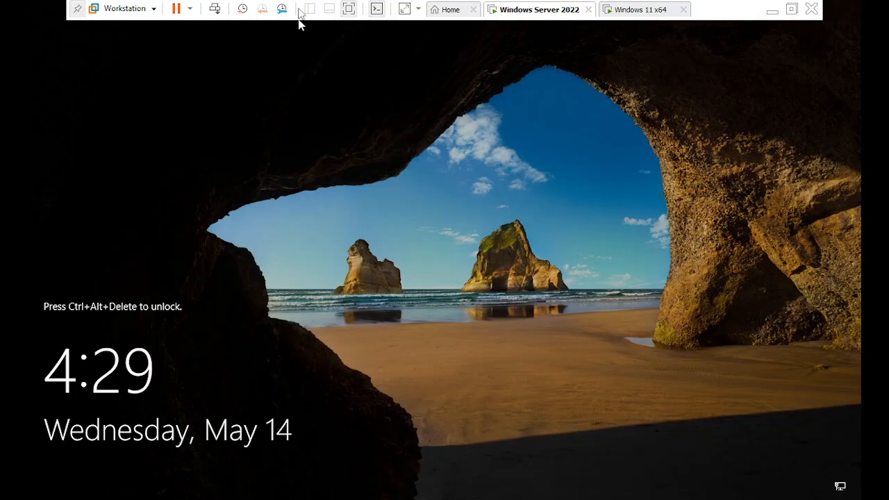
# Try to sign in to MIRACLE on the server under Other user with the new domain user's logon name and account password
pyautogui.click(216, 11)
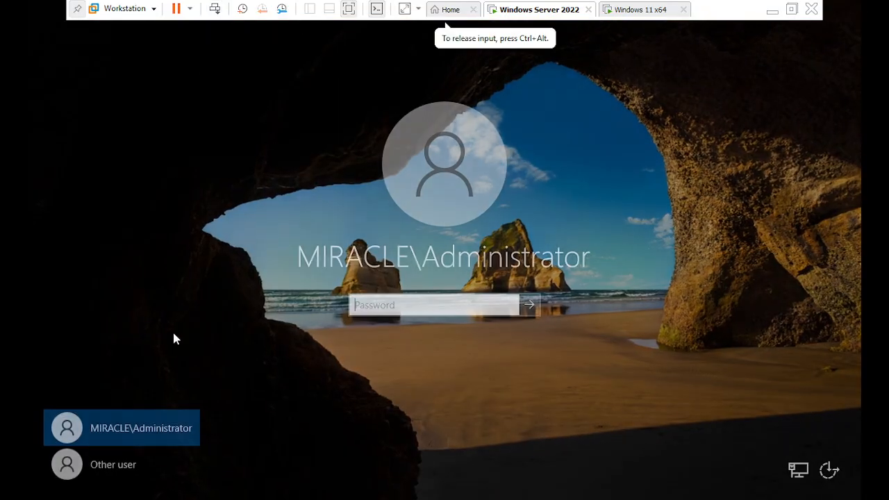
pyautogui.click(139, 477)
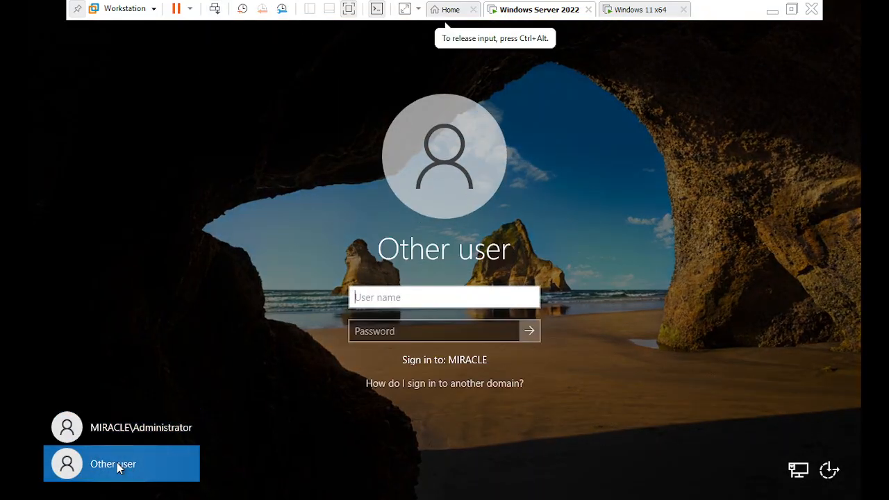
pyautogui.click(380, 333)
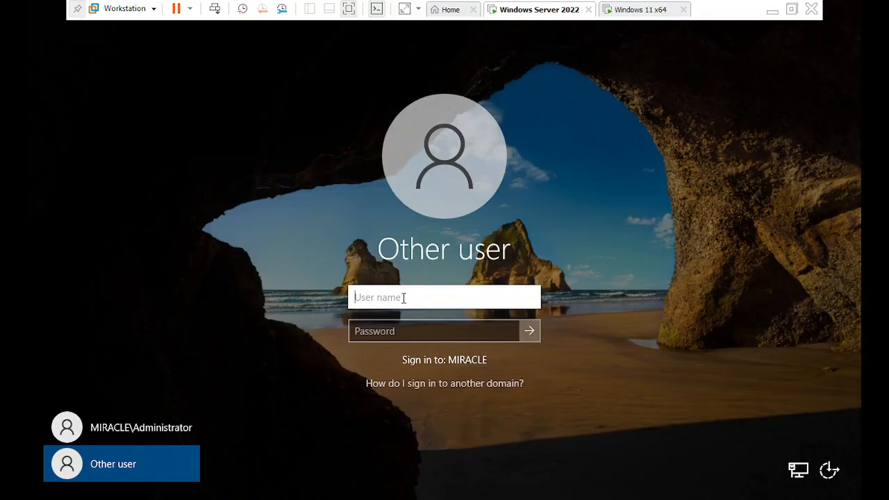
pyautogui.write('satya')
pyautogui.press('Tab')
pyautogui.write('••')
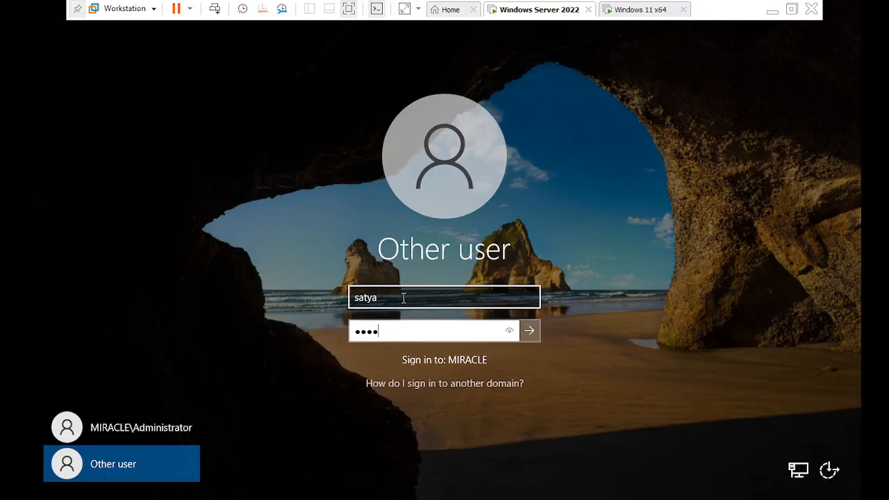
pyautogui.write('•••••')
pyautogui.press('Return')
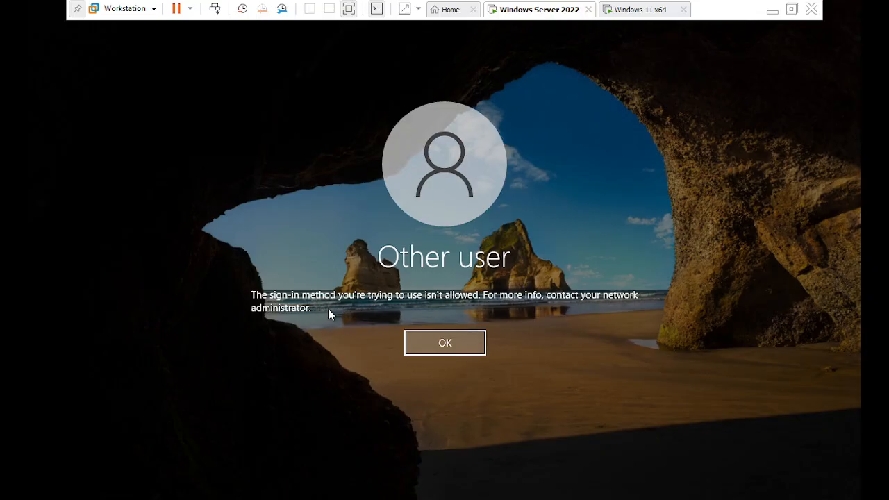
pyautogui.click(457, 345)
# Sign back in to the Windows Server 2022 virtual machine as MIRACLE\Administrator by entering the account password
pyautogui.click(640, 10)
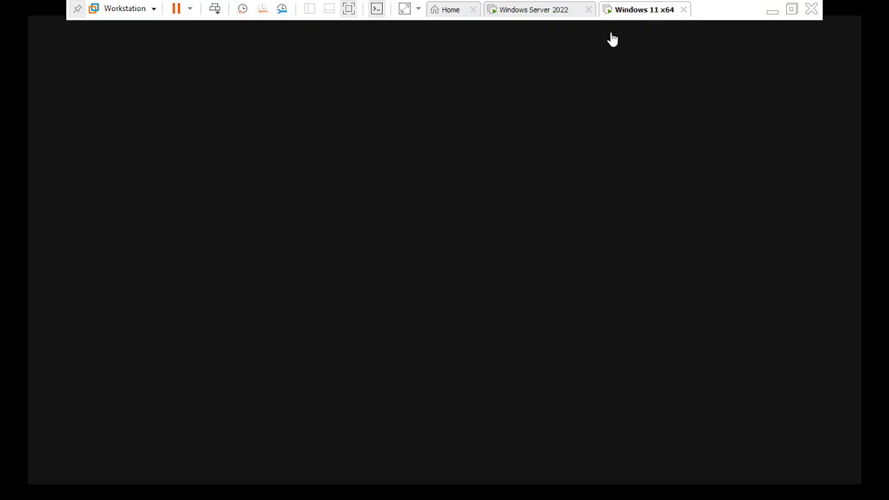
pyautogui.click(531, 9)
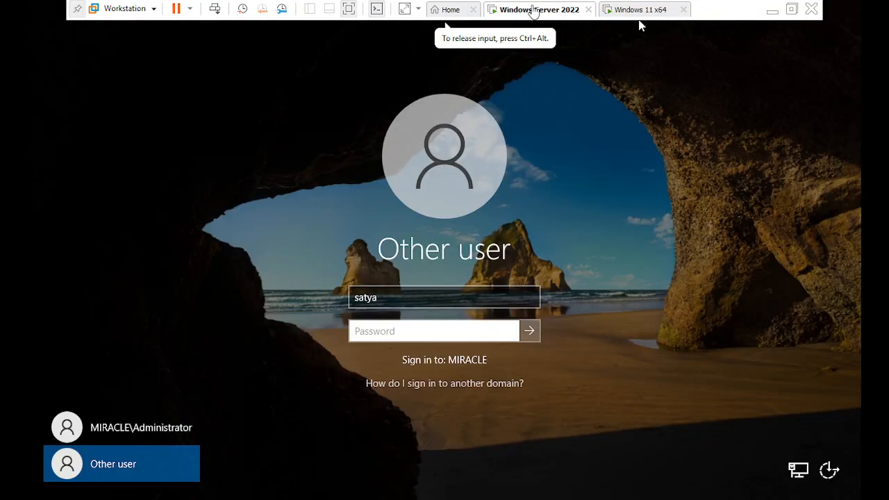
pyautogui.click(155, 427)
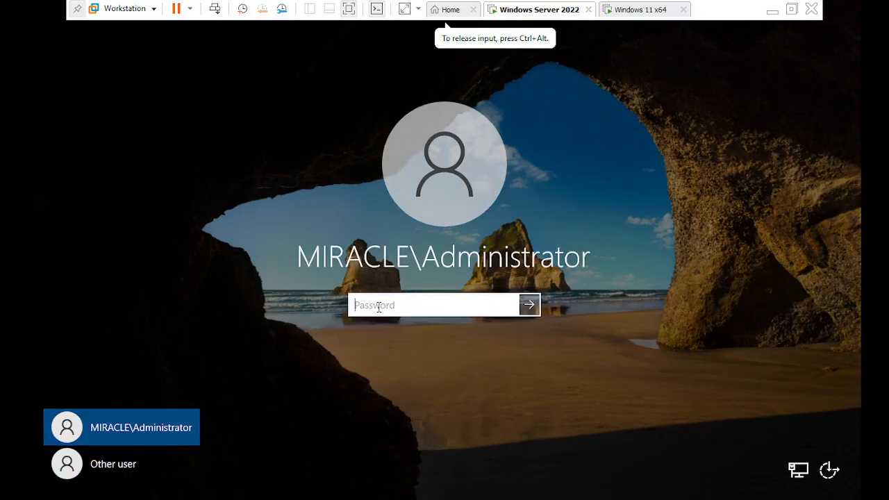
pyautogui.write('P••••')
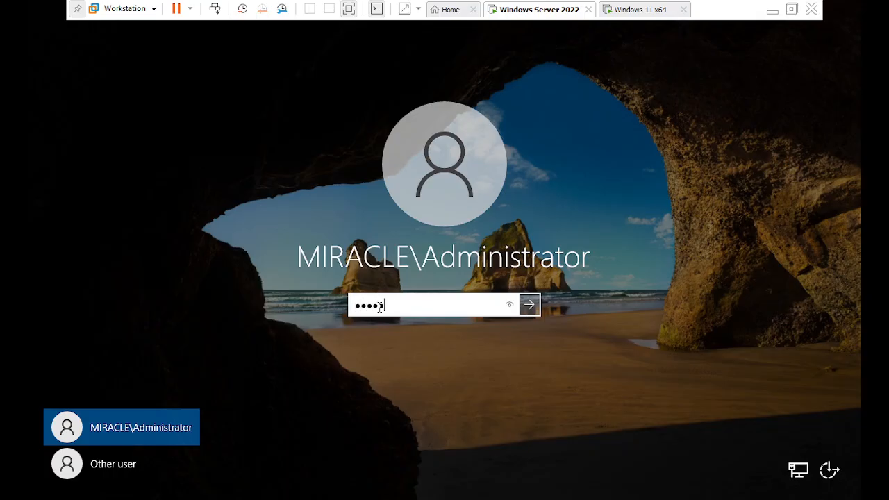
pyautogui.write('••••')
pyautogui.press('Return')
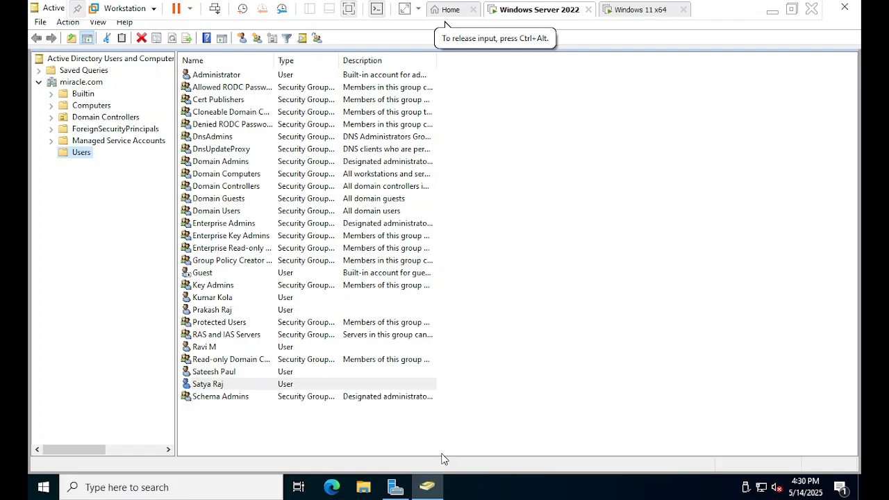
# Switch to Server Manager and open Group Policy Management
pyautogui.click(426, 493)
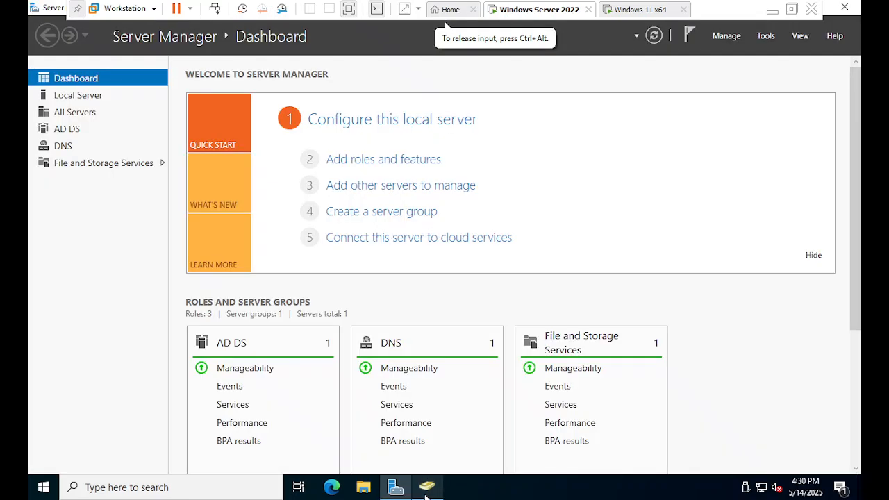
pyautogui.click(763, 37)
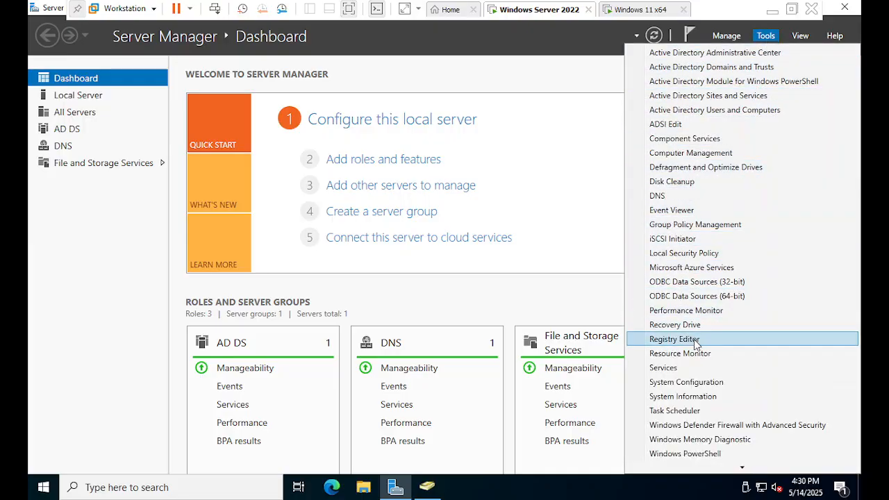
pyautogui.scroll(-1, 700, 316)
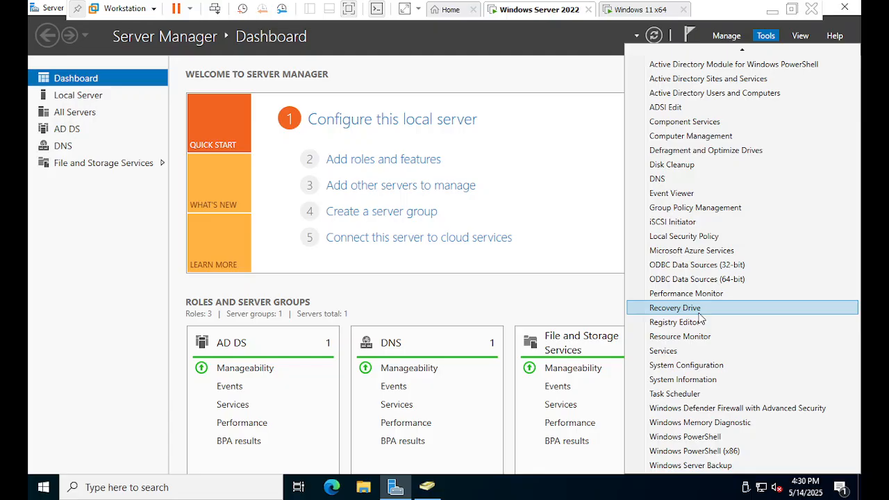
pyautogui.click(701, 209)
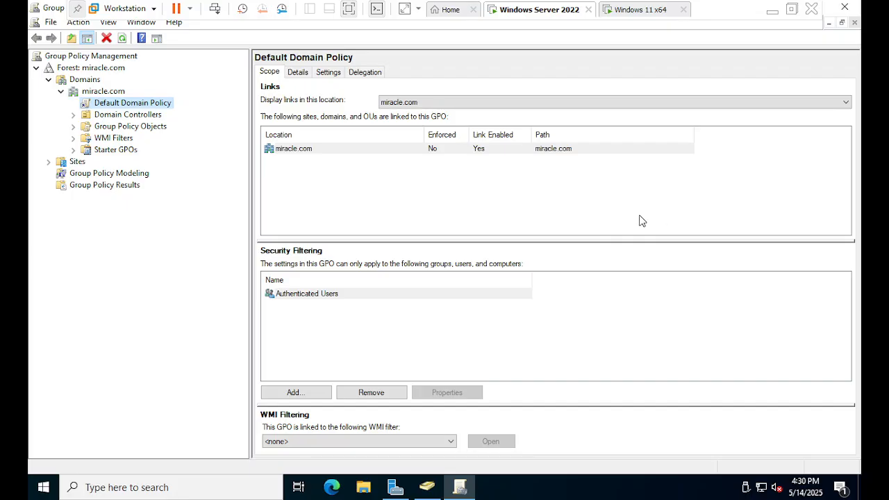
# Expand the miracle.com domain in the forest and examine the scope of its Default Domain Policy
pyautogui.click(48, 79)
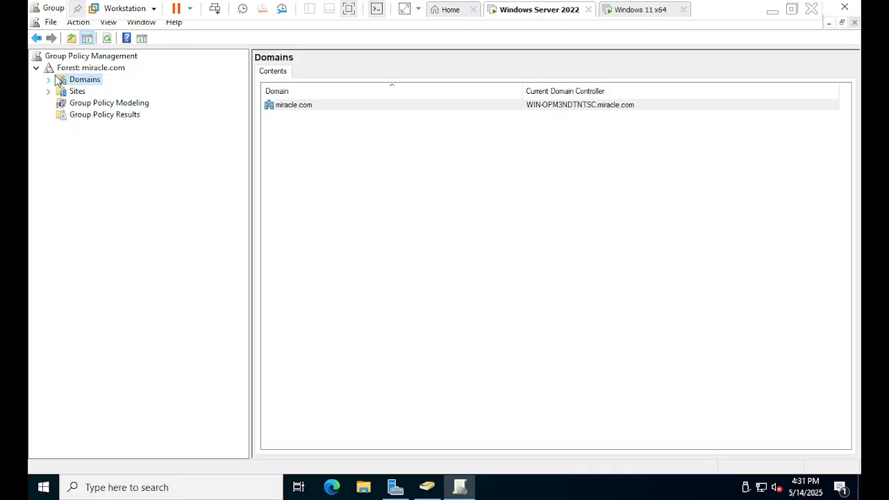
pyautogui.click(82, 69)
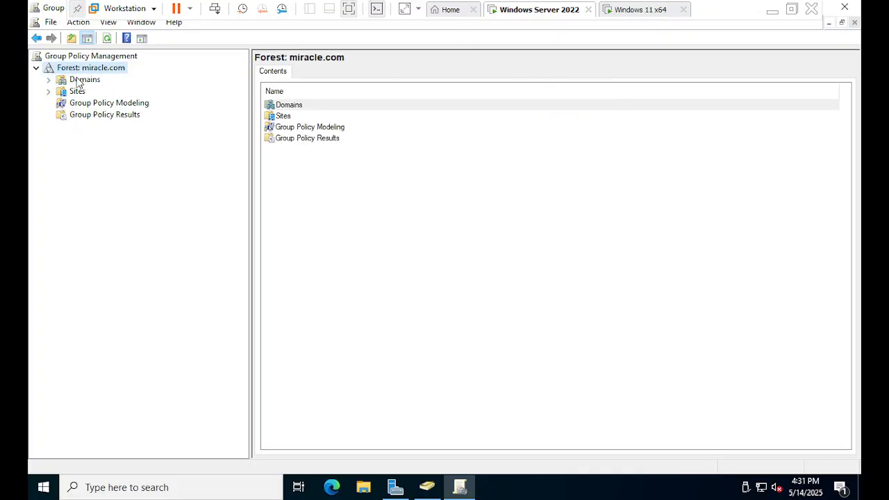
pyautogui.click(49, 81)
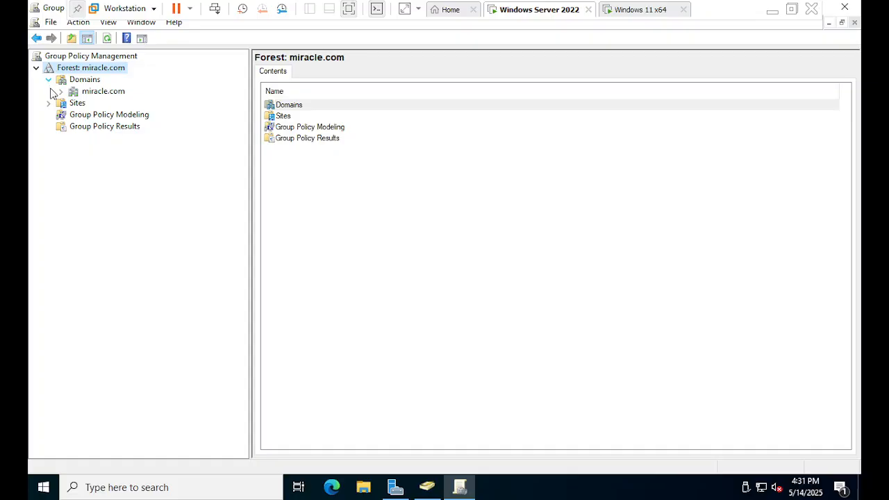
pyautogui.click(114, 94)
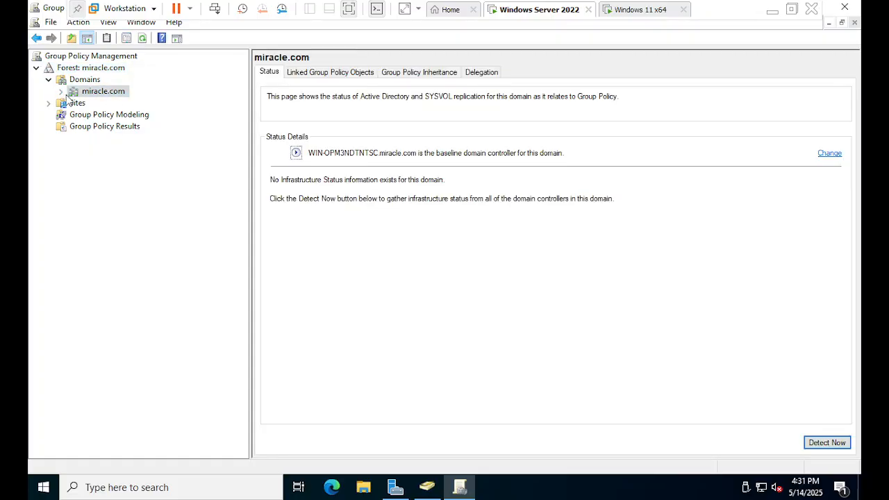
pyautogui.click(62, 92)
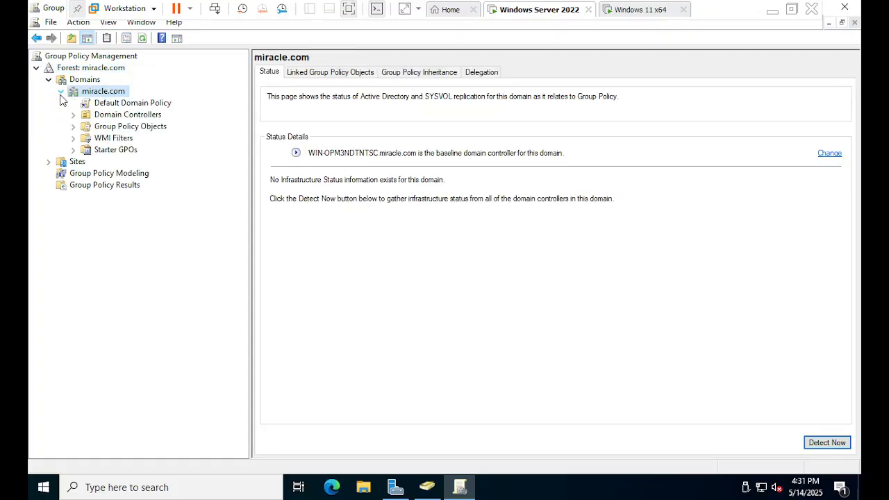
pyautogui.click(115, 104)
pyautogui.click(562, 196)
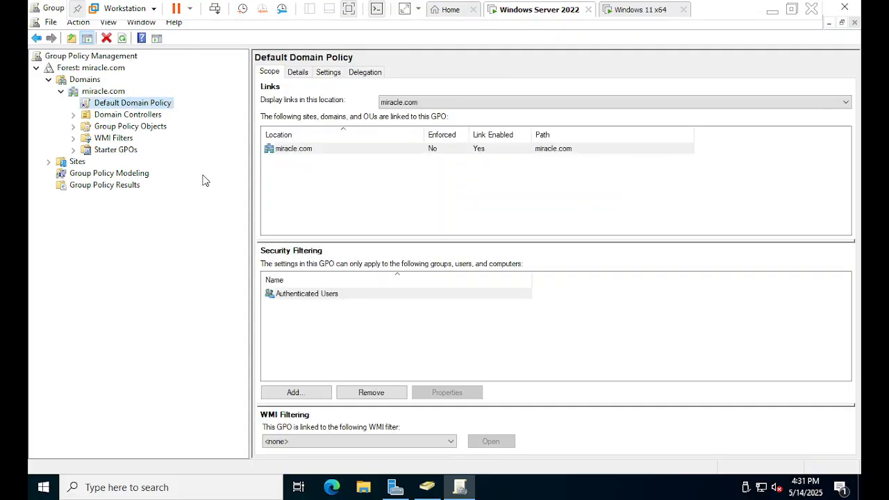
# Expand Domain Controllers under miracle.com and select the Default Domain Controllers Policy, dismissing the GPO link notice
pyautogui.click(75, 118)
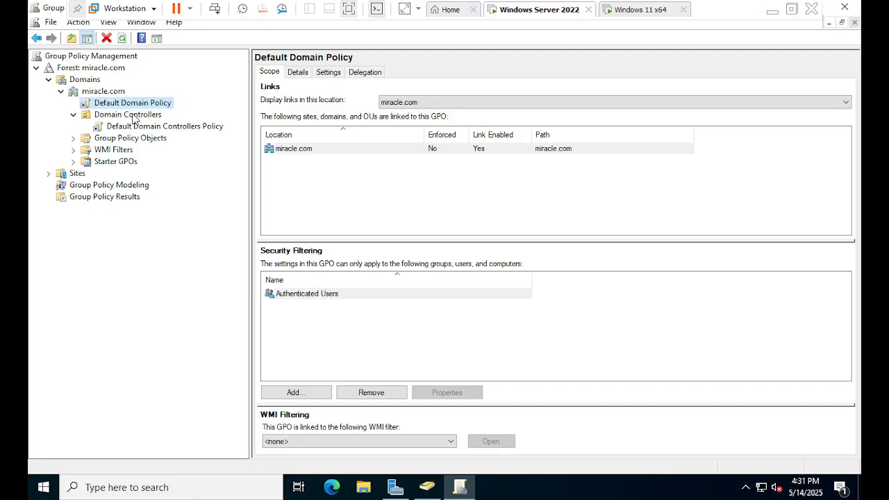
pyautogui.click(147, 128)
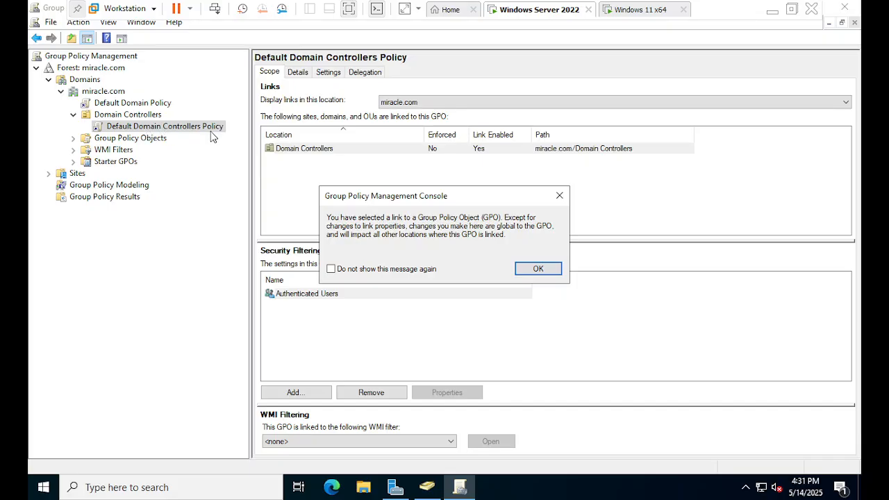
pyautogui.click(559, 195)
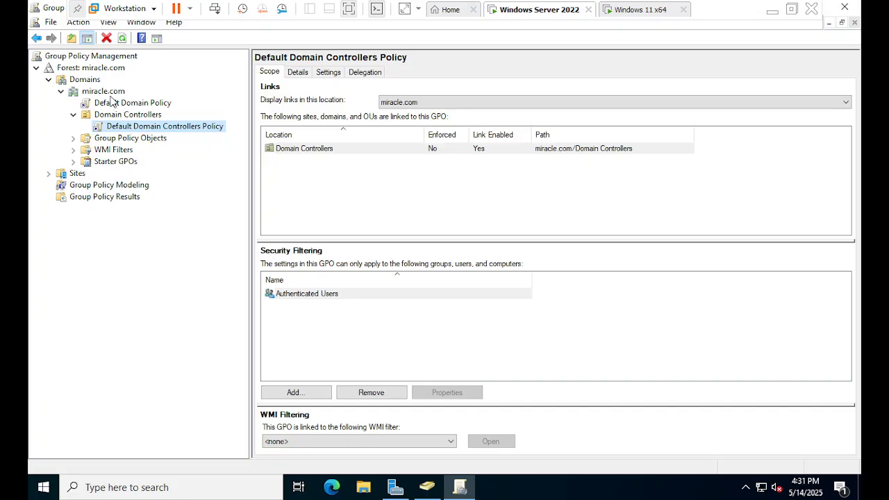
# Compare the scope of the Default Domain Policy with that of the Default Domain Controllers Policy
pyautogui.click(89, 81)
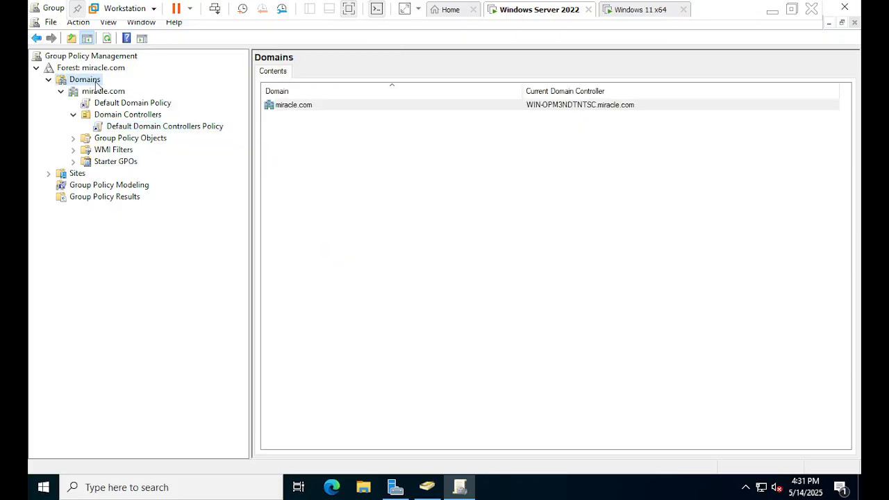
pyautogui.click(121, 105)
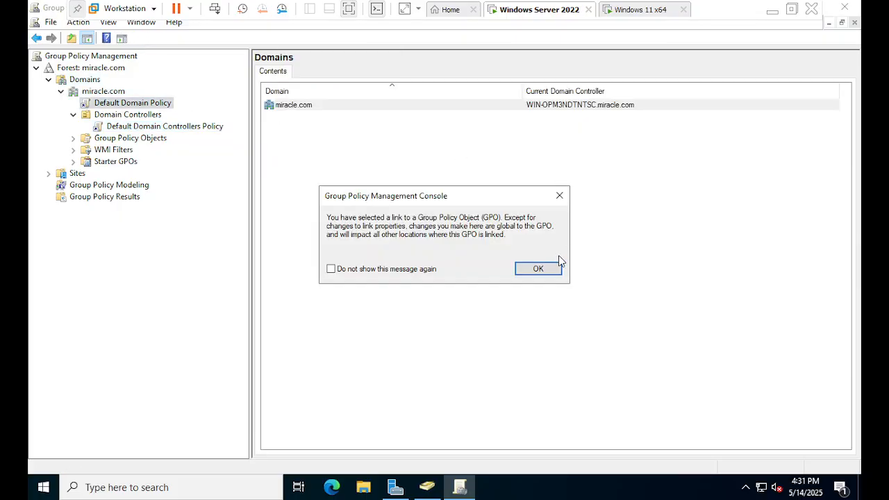
pyautogui.click(545, 271)
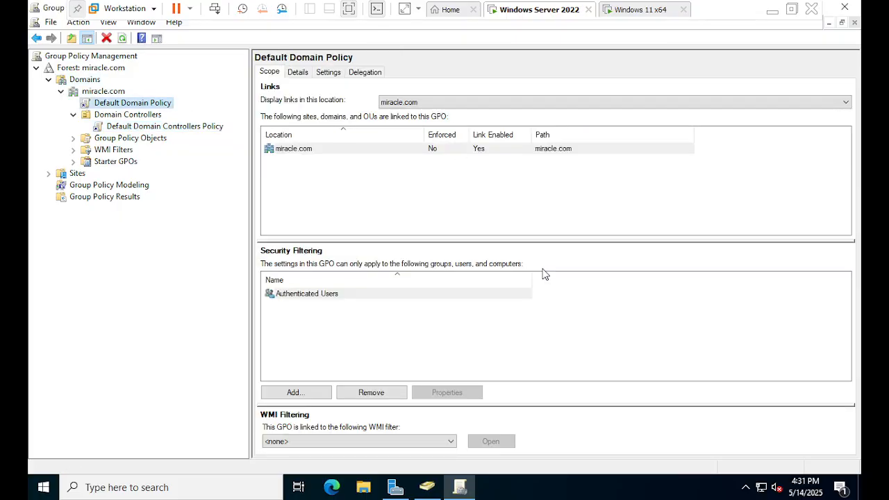
pyautogui.click(151, 127)
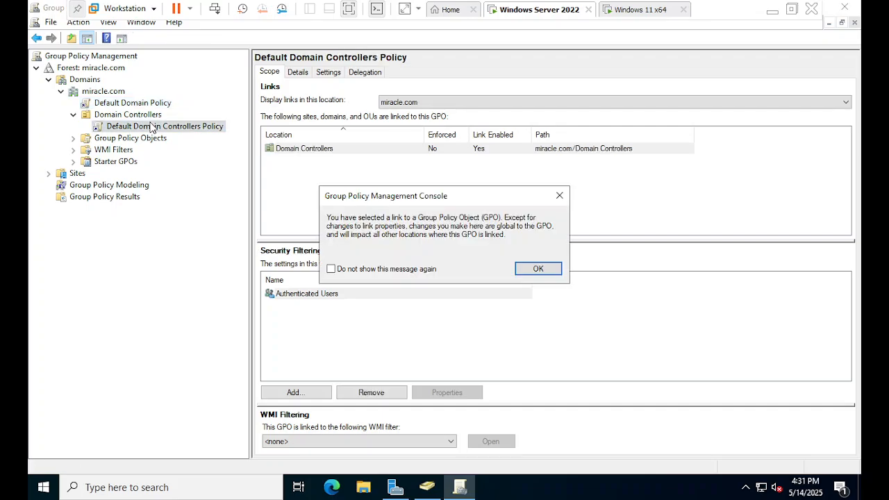
pyautogui.click(527, 273)
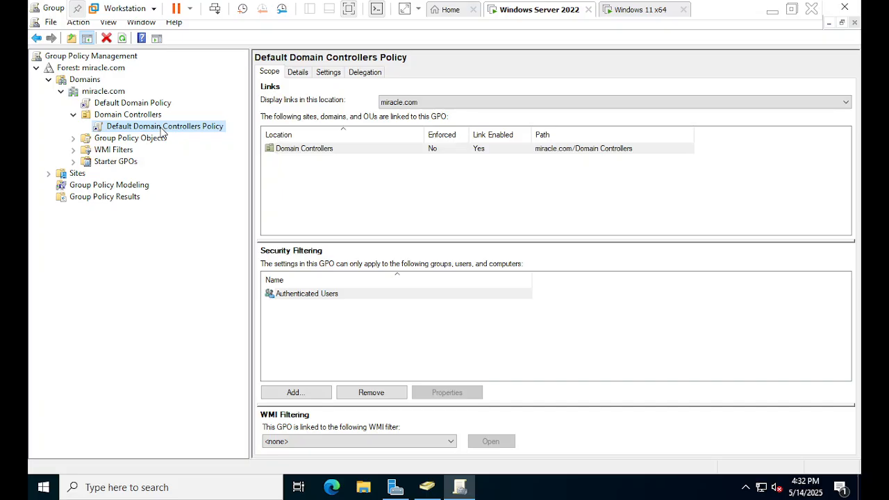
# Open the Default Domain Controllers Policy for editing, maximize the Group Policy Management Editor and select Computer Configuration
pyautogui.click(143, 116)
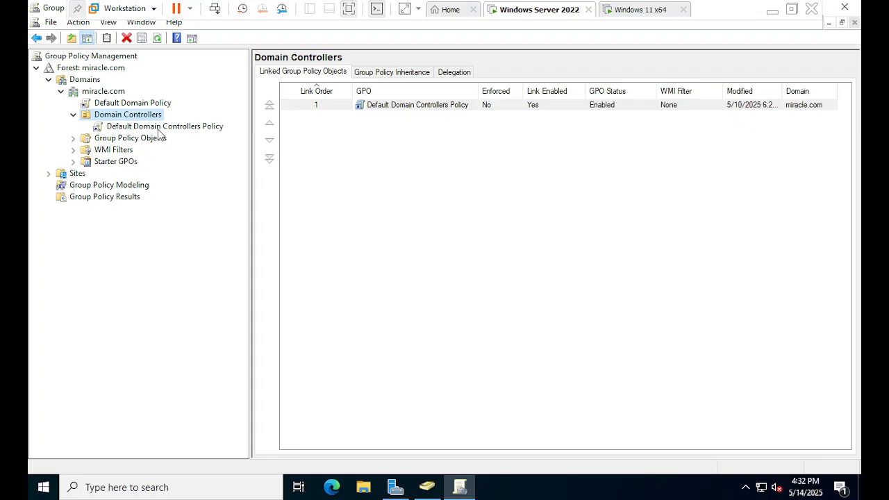
pyautogui.click(158, 128)
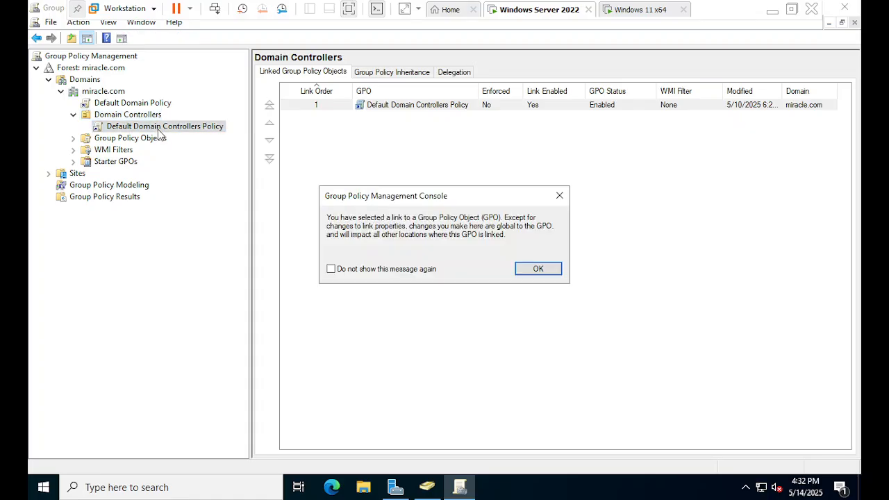
pyautogui.click(536, 268)
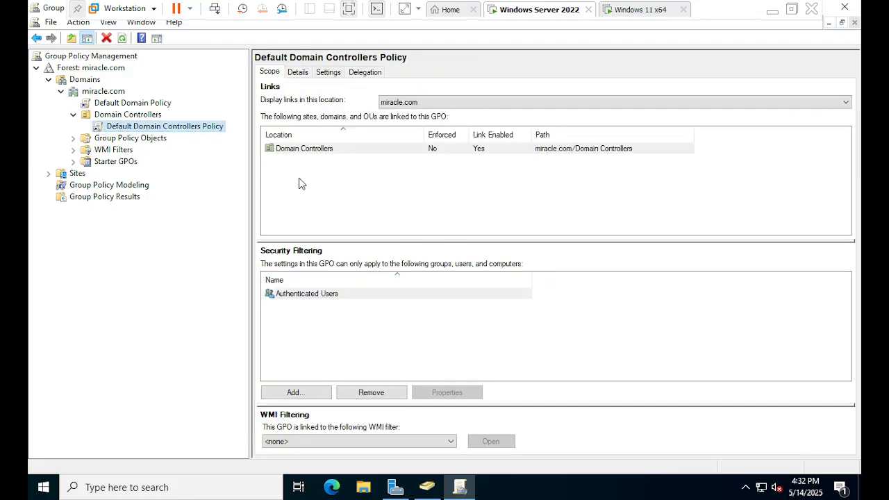
pyautogui.rightClick(210, 132)
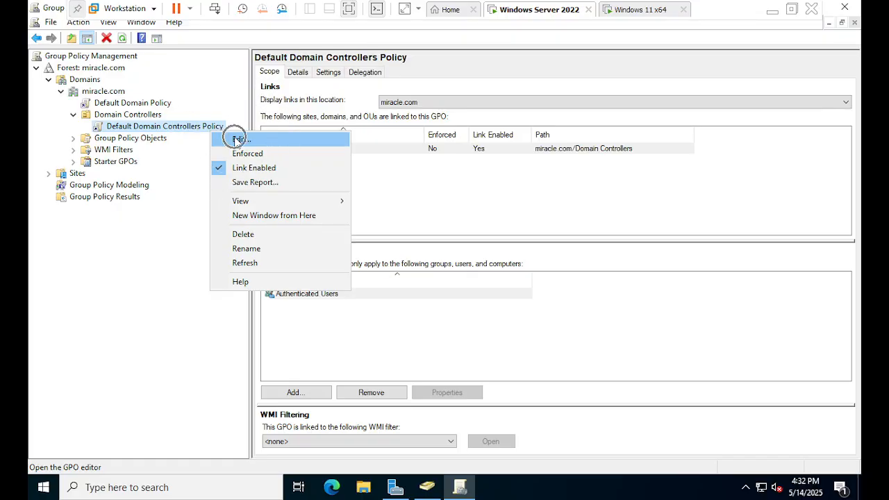
pyautogui.click(237, 140)
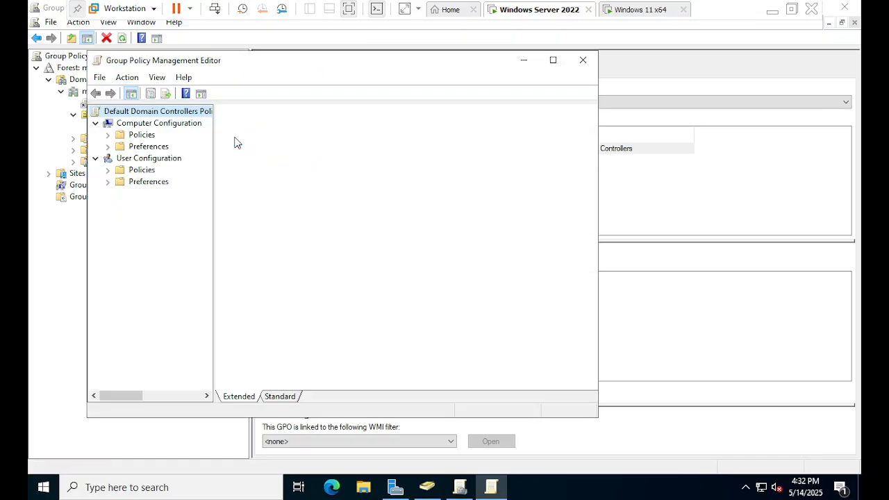
pyautogui.doubleClick(369, 69)
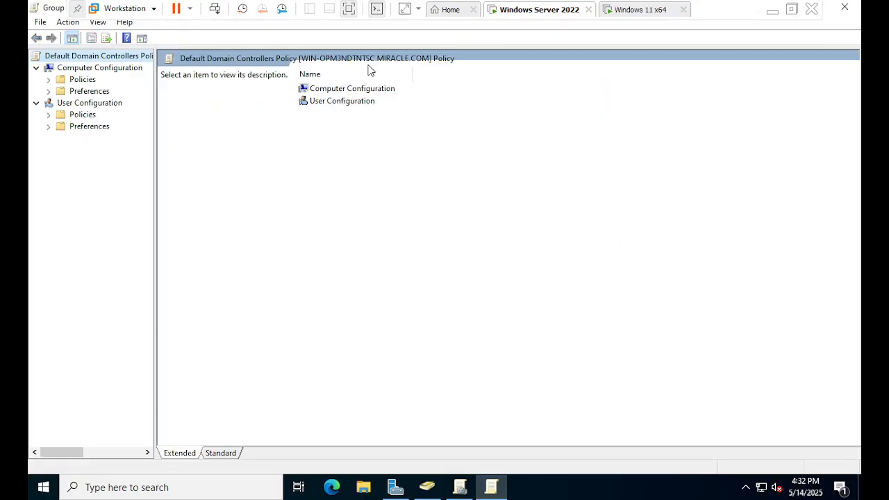
pyautogui.click(100, 70)
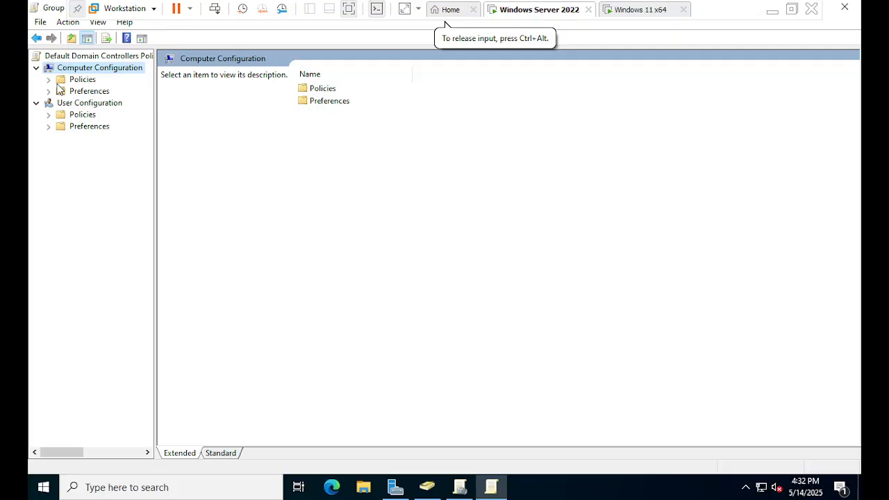
# Expand Policies and its Windows Settings under Computer Configuration, widening the tree pane so the entries are readable
pyautogui.click(75, 81)
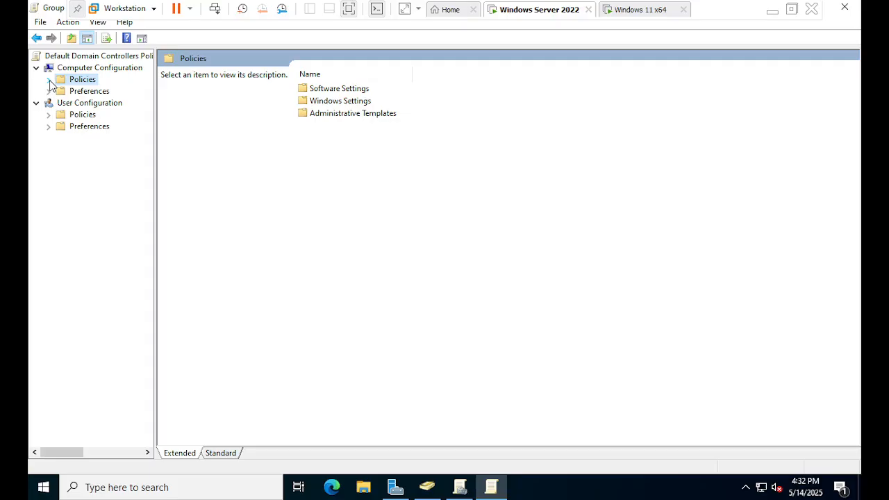
pyautogui.click(49, 79)
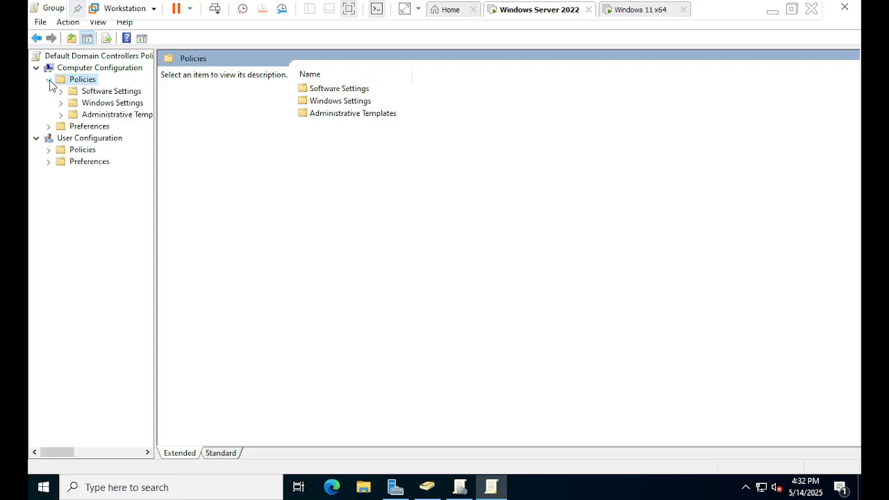
pyautogui.click(102, 103)
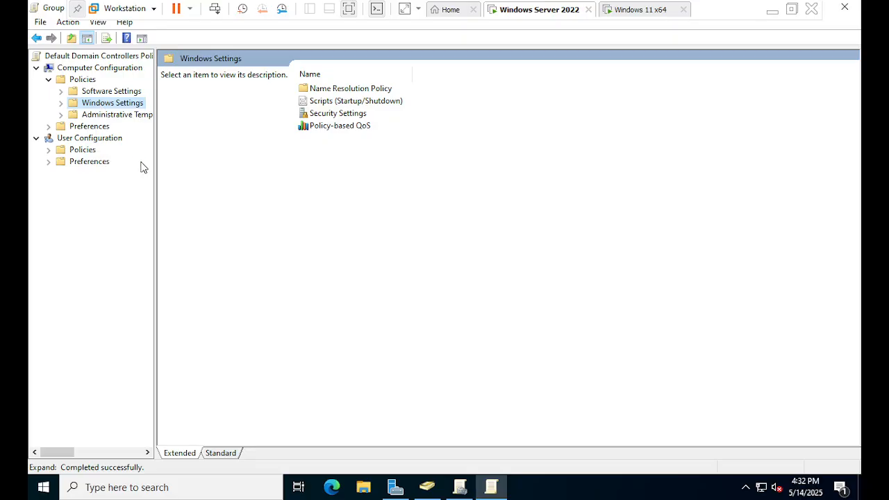
pyautogui.moveTo(153, 190); pyautogui.dragTo(200, 207)
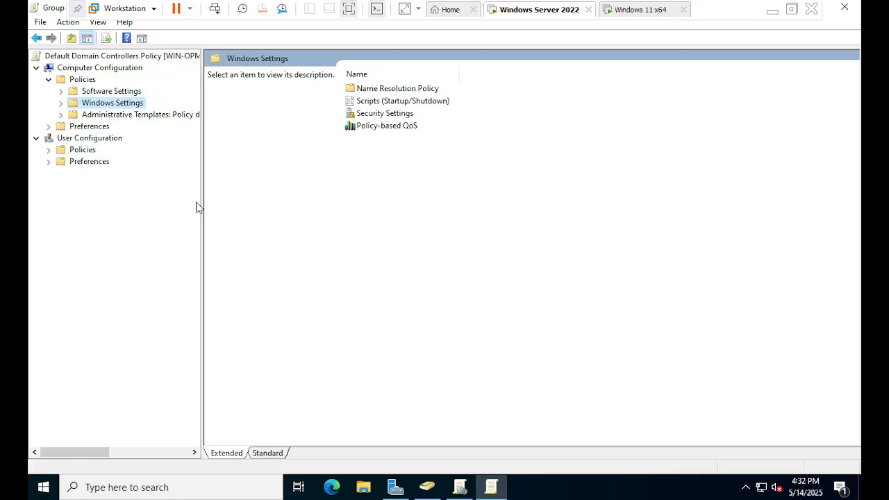
pyautogui.click(61, 102)
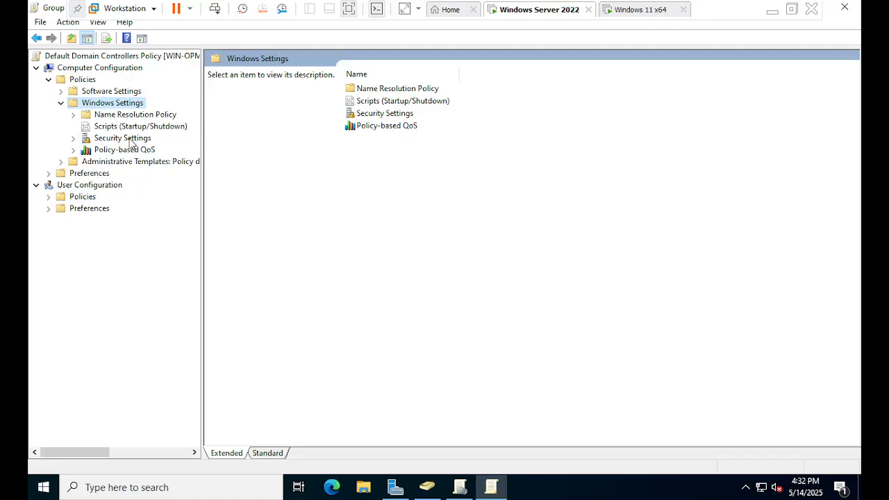
# Expand Security Settings and Local Policies under Windows Settings, and show the User Rights Assignment policies
pyautogui.click(74, 139)
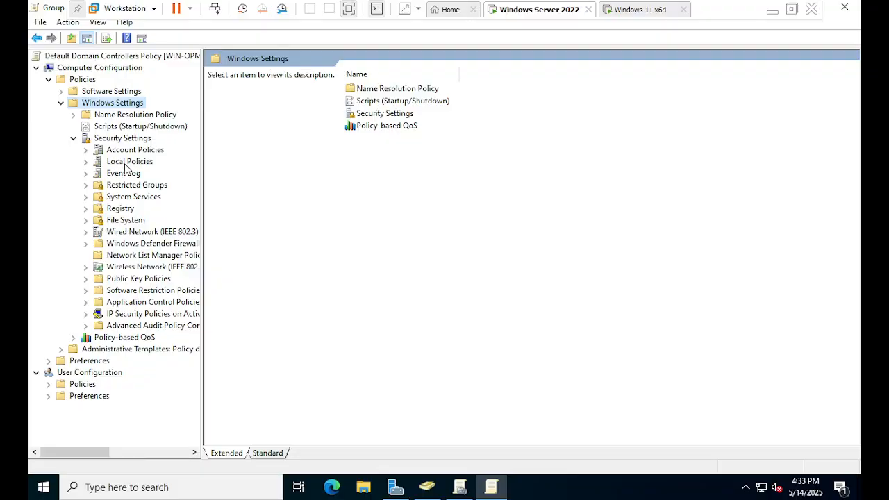
pyautogui.click(86, 162)
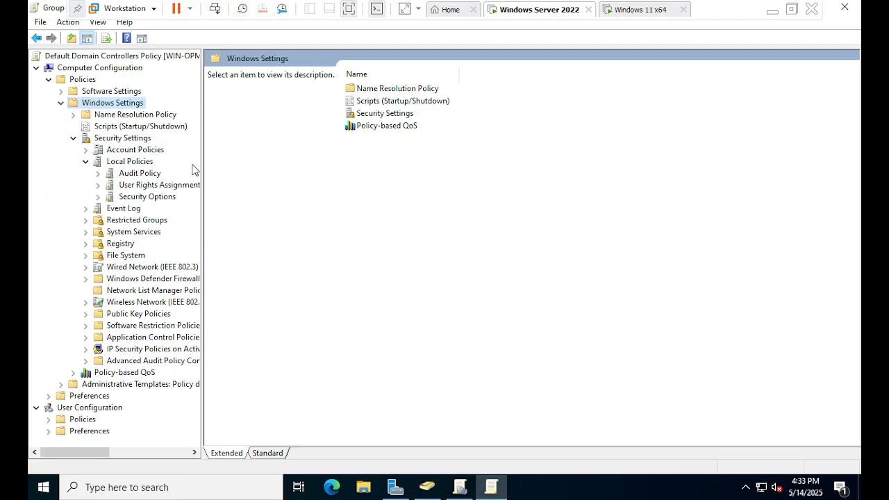
pyautogui.moveTo(200, 171); pyautogui.dragTo(223, 170)
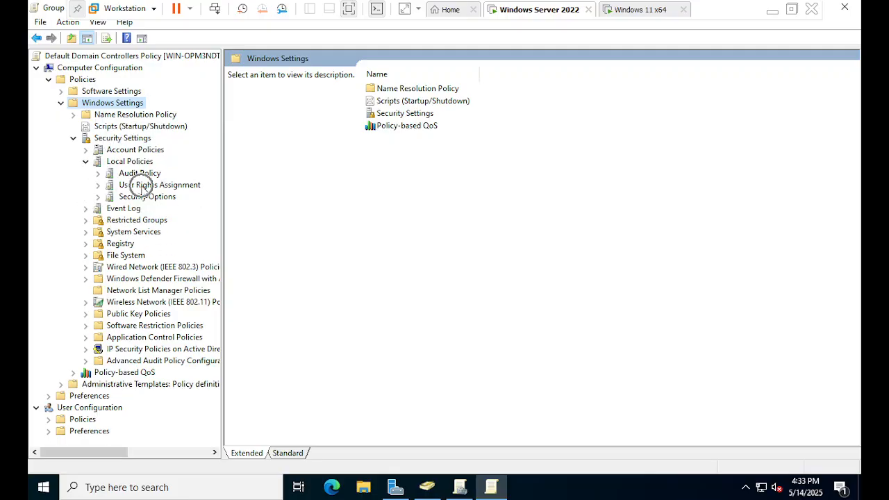
pyautogui.click(142, 185)
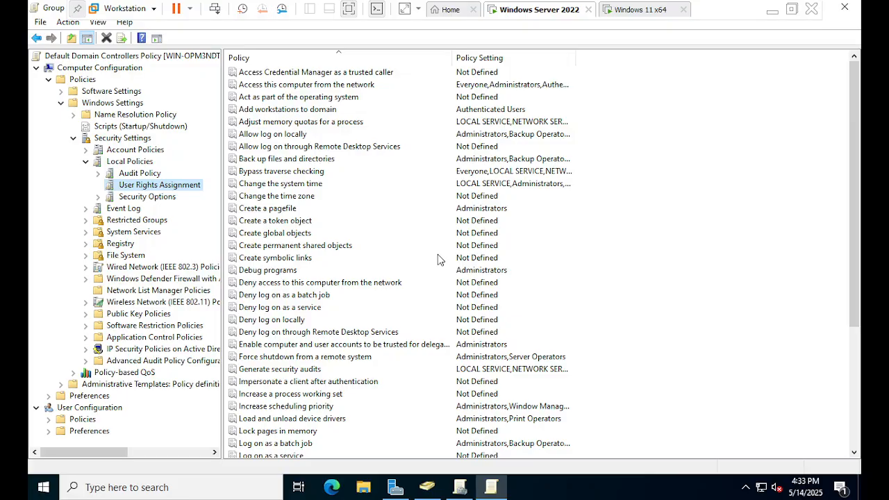
# Find the Allow log on locally policy in User Rights Assignment and open its properties
pyautogui.scroll(-5, 437, 257)
pyautogui.scroll(5, 449, 307)
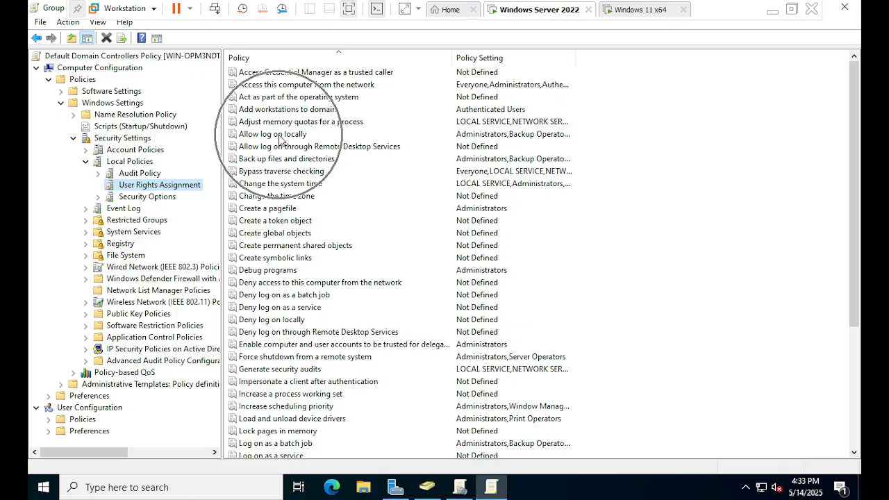
pyautogui.click(282, 135)
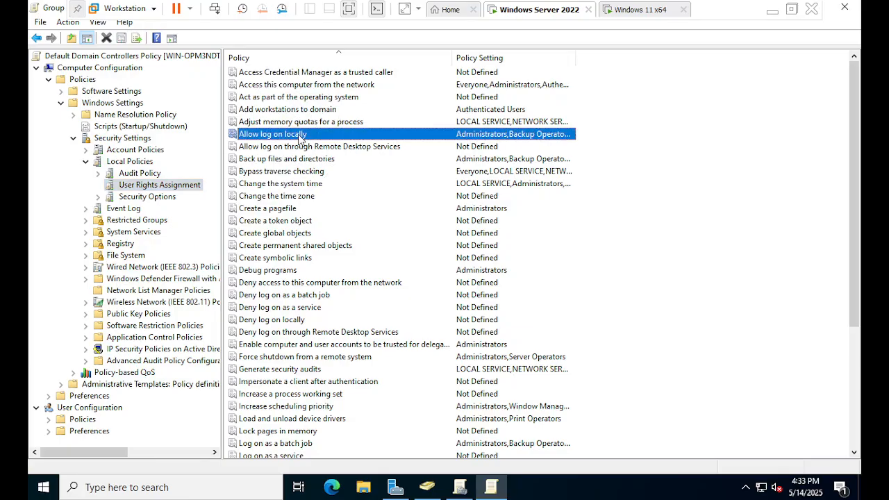
pyautogui.doubleClick(300, 136)
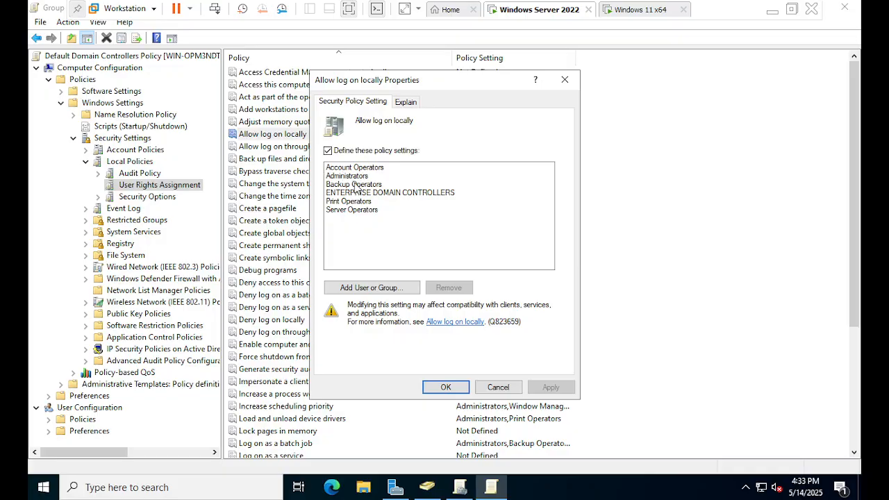
# Add everyone to the users and groups allowed to log on locally
pyautogui.click(361, 291)
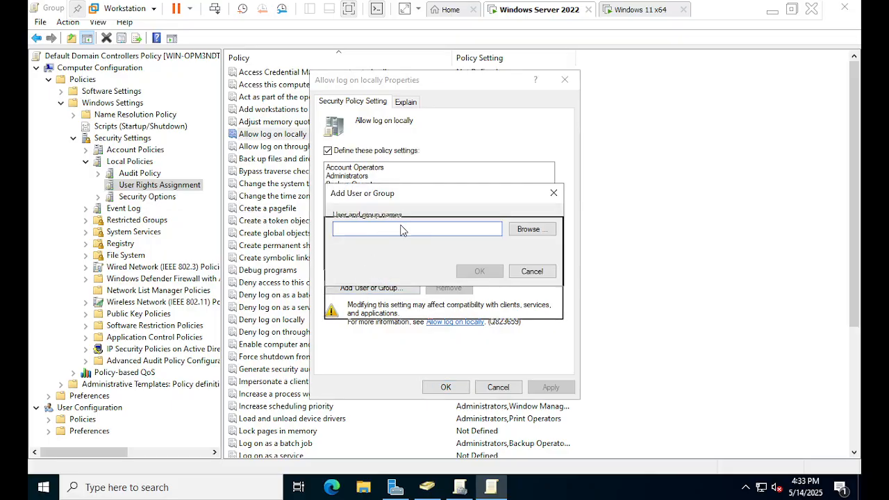
pyautogui.moveTo(402, 197); pyautogui.dragTo(401, 229)
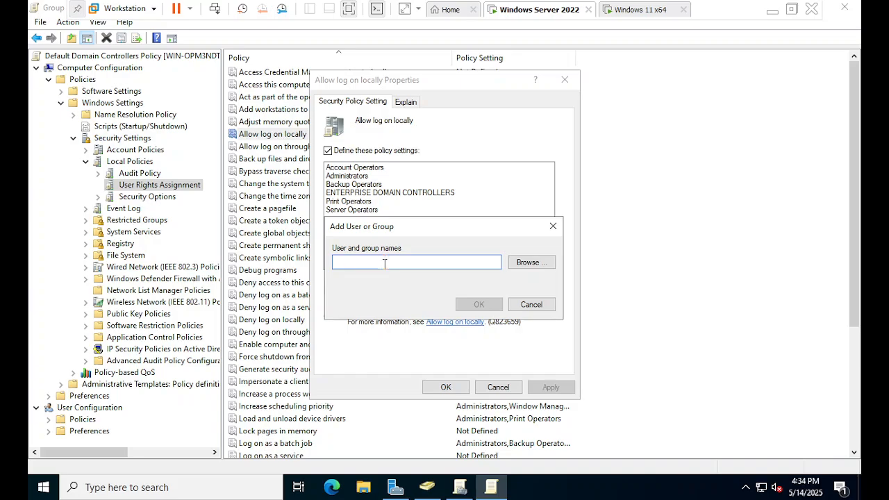
pyautogui.write('s')
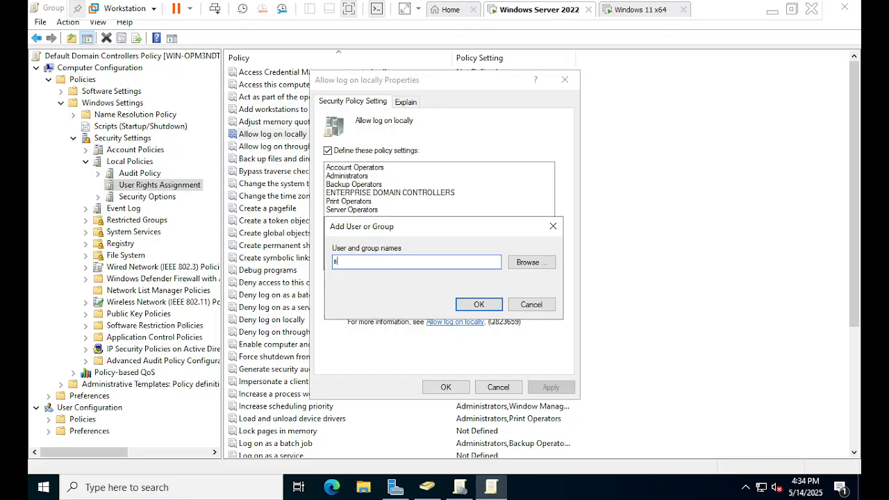
pyautogui.press('BackSpace')
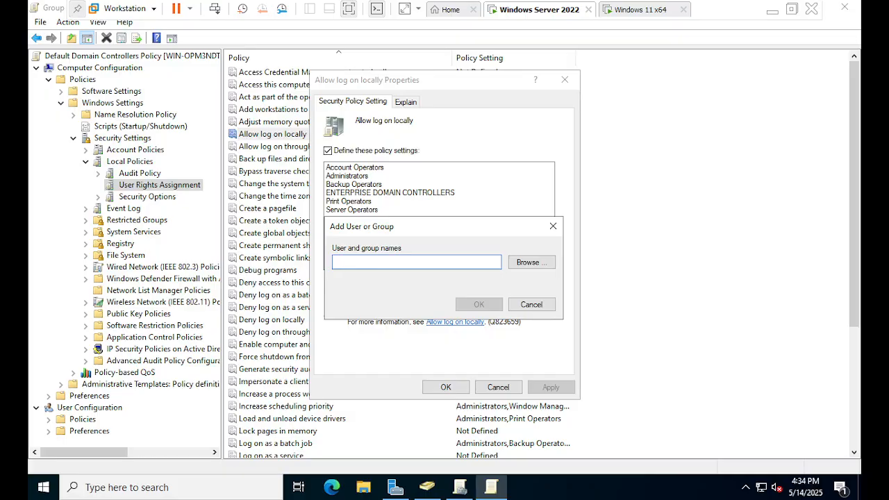
pyautogui.write('everyone')
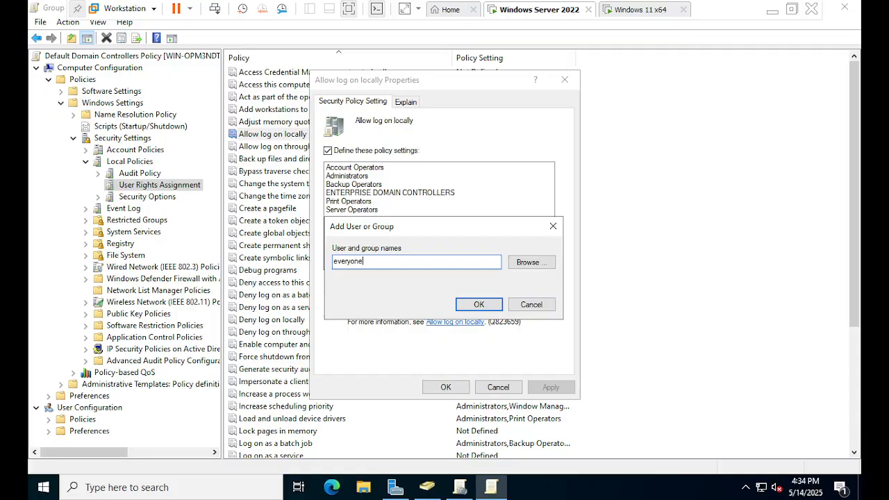
pyautogui.click(472, 306)
# Remove the everyone entry from the Allow log on locally policy
pyautogui.click(346, 210)
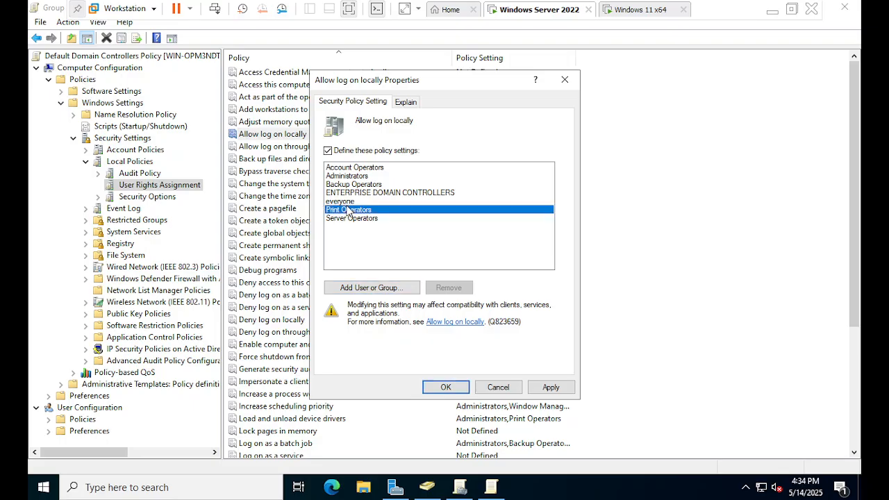
pyautogui.click(347, 202)
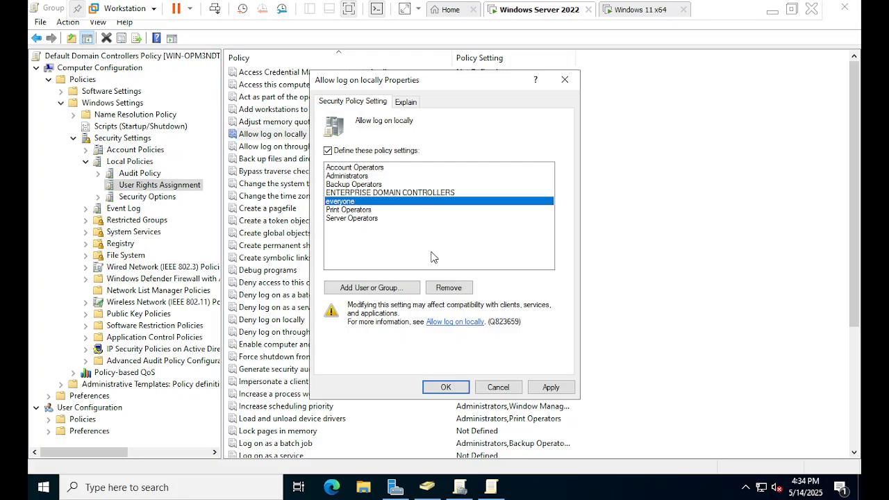
pyautogui.click(450, 292)
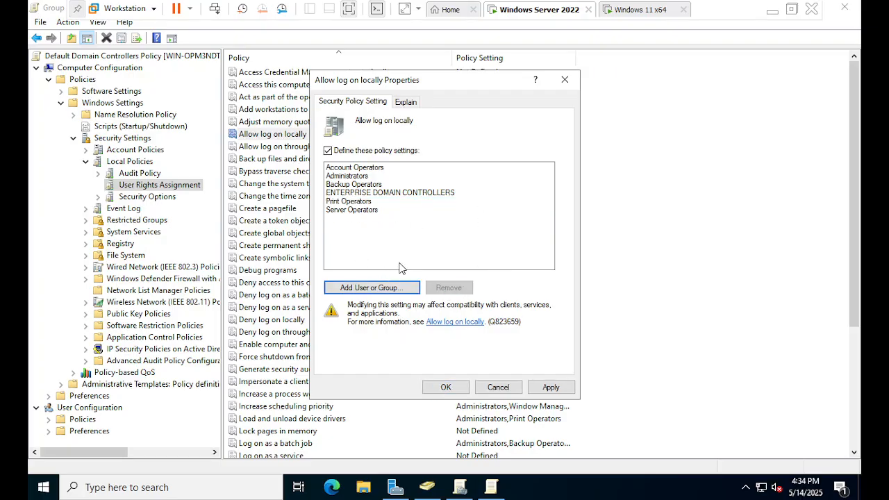
pyautogui.click(369, 289)
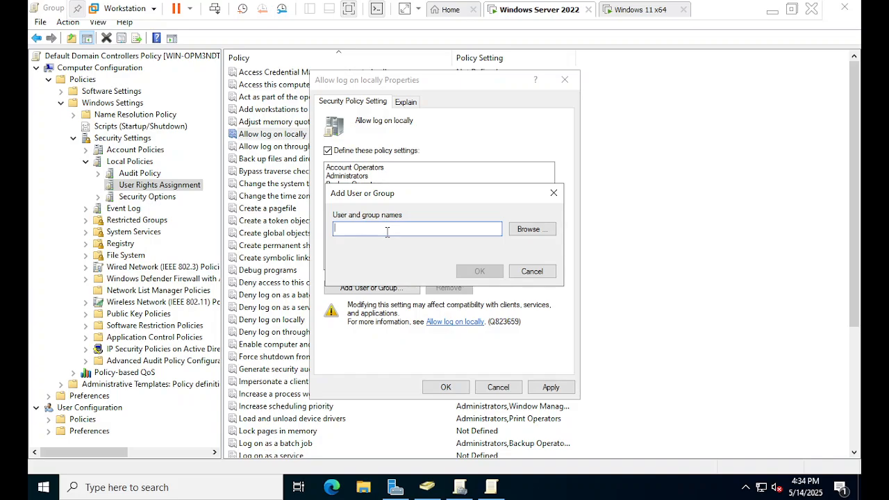
pyautogui.write('satya')
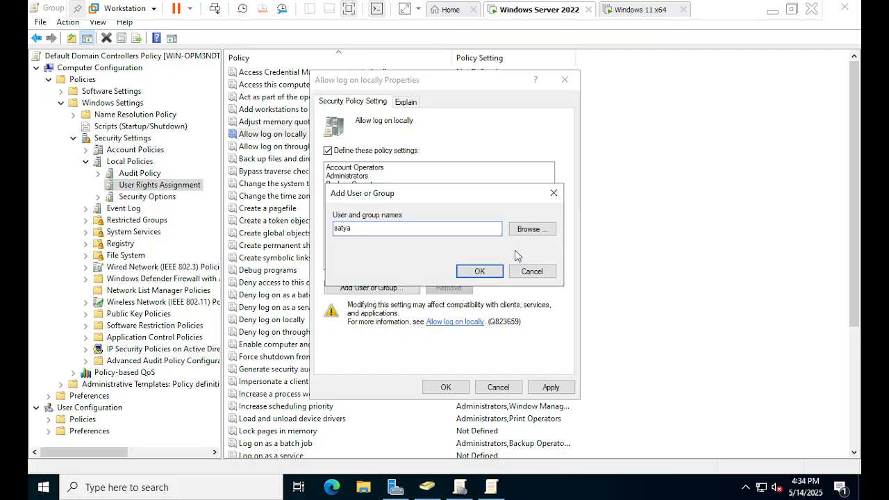
pyautogui.click(529, 230)
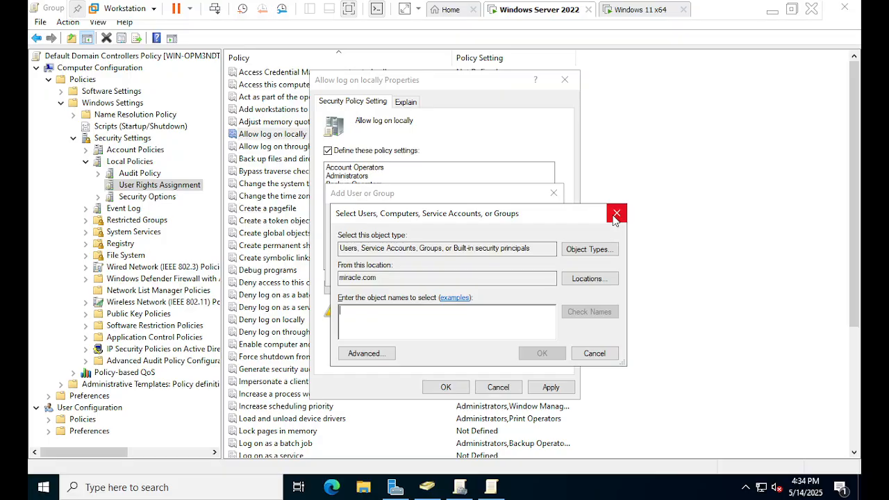
pyautogui.moveTo(458, 212); pyautogui.dragTo(421, 206)
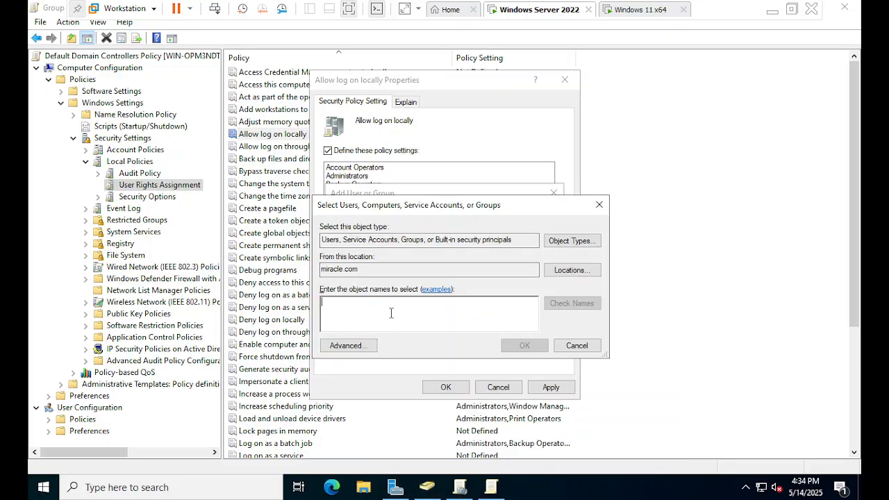
pyautogui.write('satya')
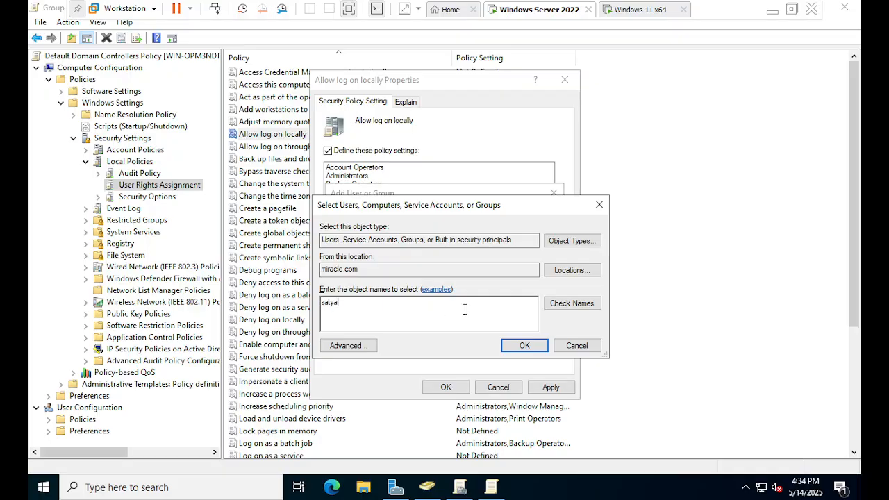
pyautogui.click(579, 303)
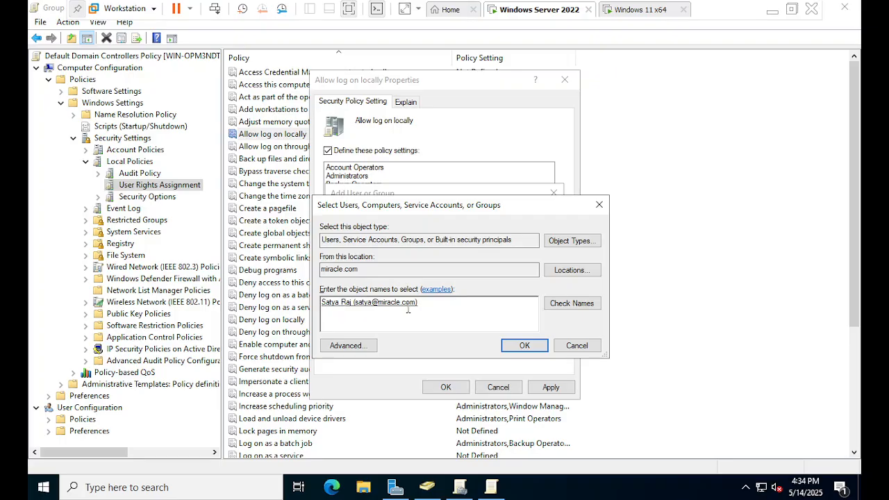
pyautogui.click(520, 345)
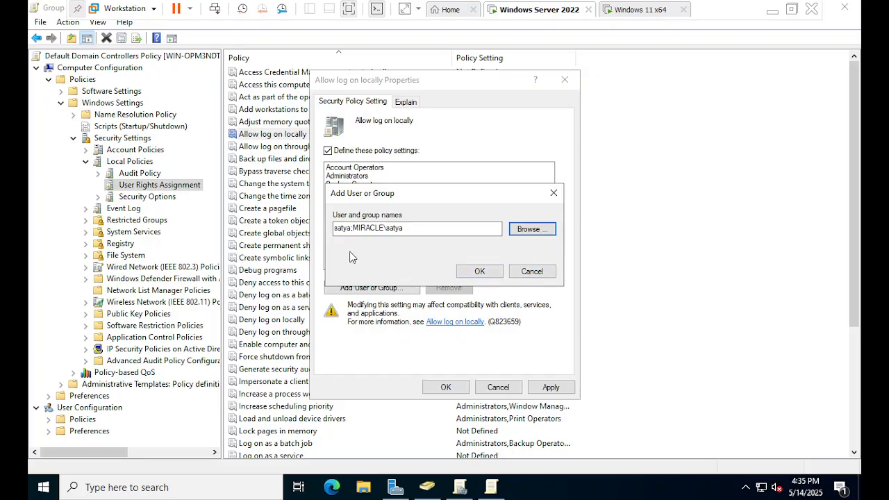
pyautogui.click(352, 227)
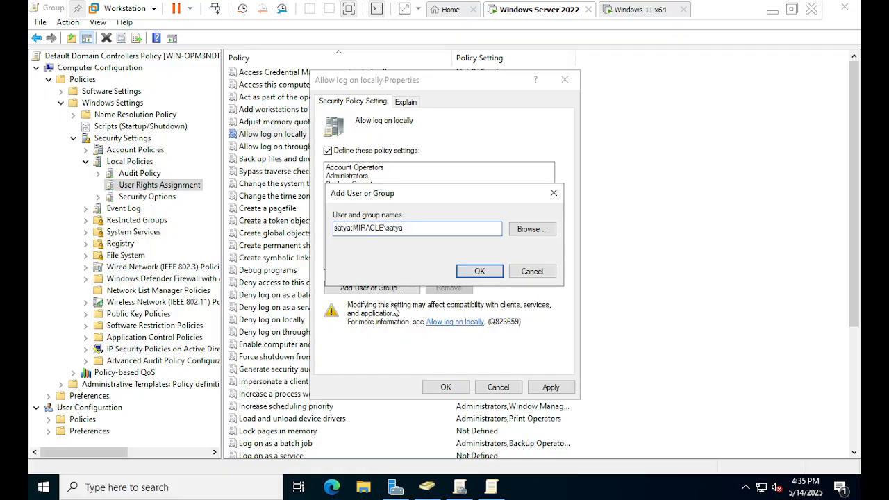
pyautogui.click(531, 271)
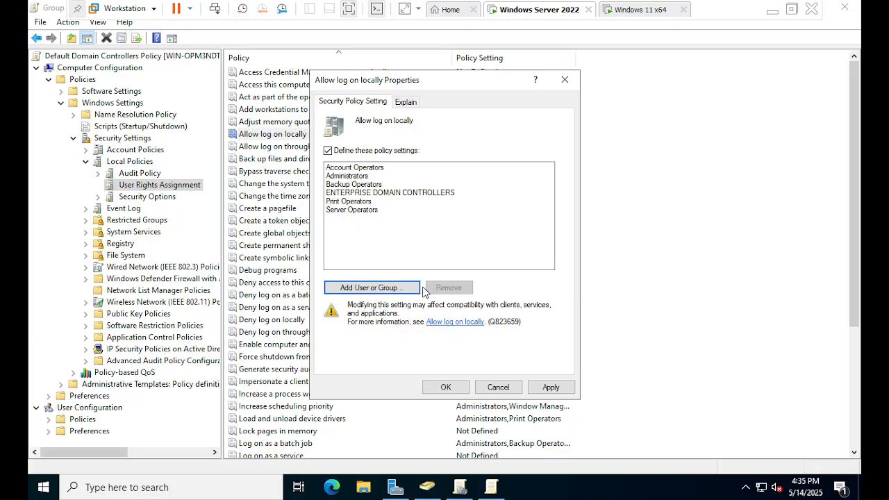
# Browse miracle.com for the new domain user, check the user's name and add the account to Allow log on locally
pyautogui.click(377, 289)
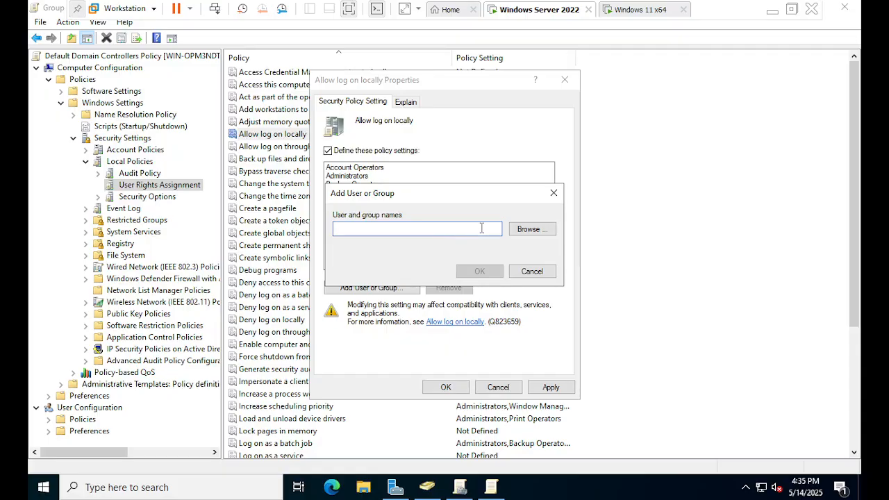
pyautogui.click(522, 234)
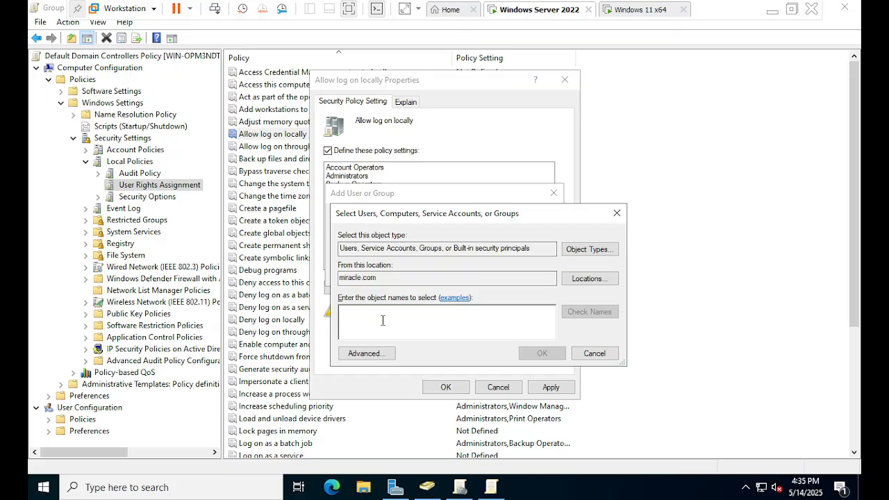
pyautogui.write('satya')
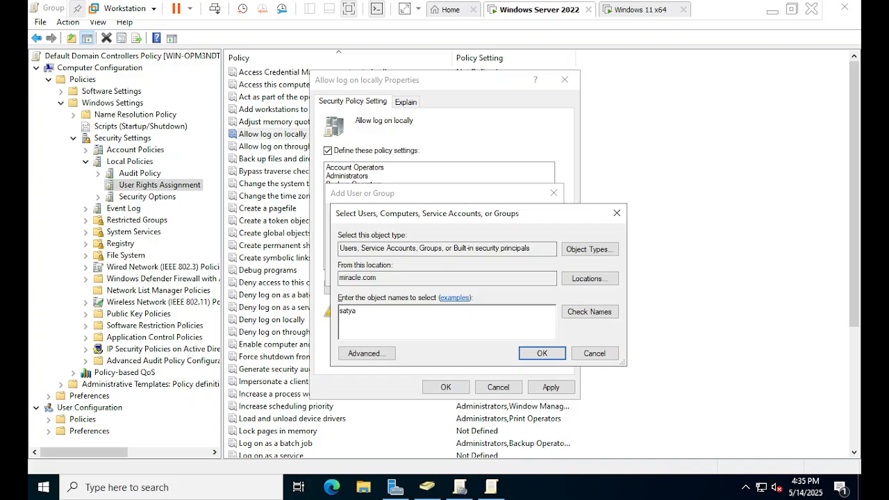
pyautogui.click(591, 311)
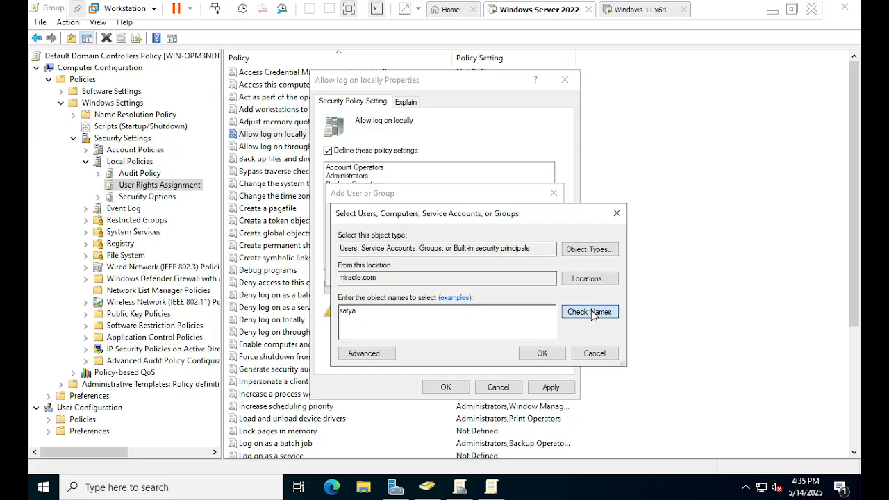
pyautogui.click(541, 353)
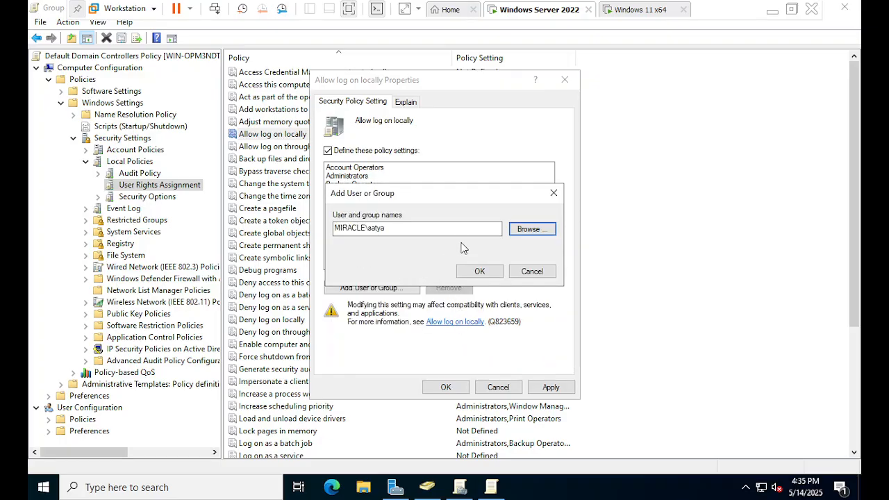
pyautogui.click(476, 273)
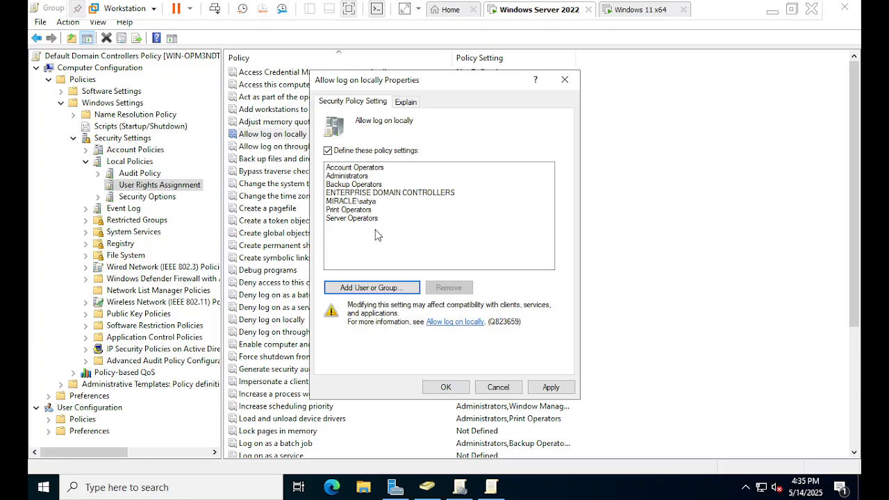
# Apply the Allow log on locally policy with the new domain user in its list and close its properties
pyautogui.click(356, 202)
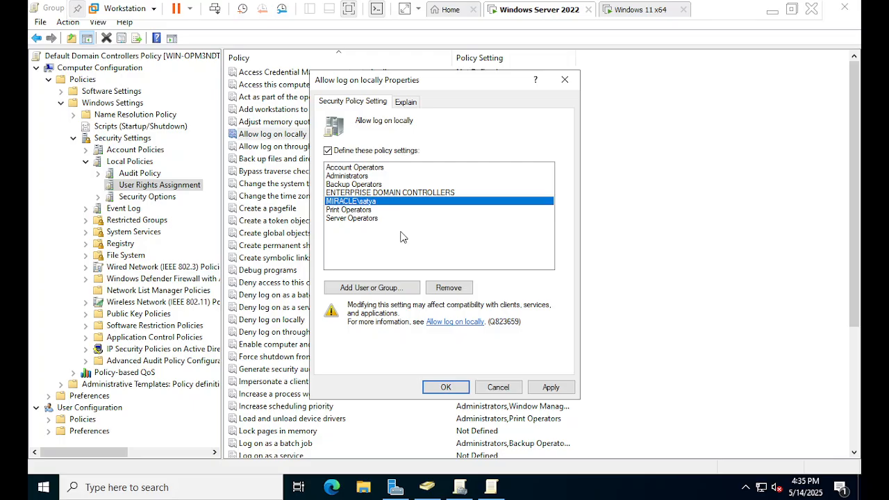
pyautogui.click(546, 388)
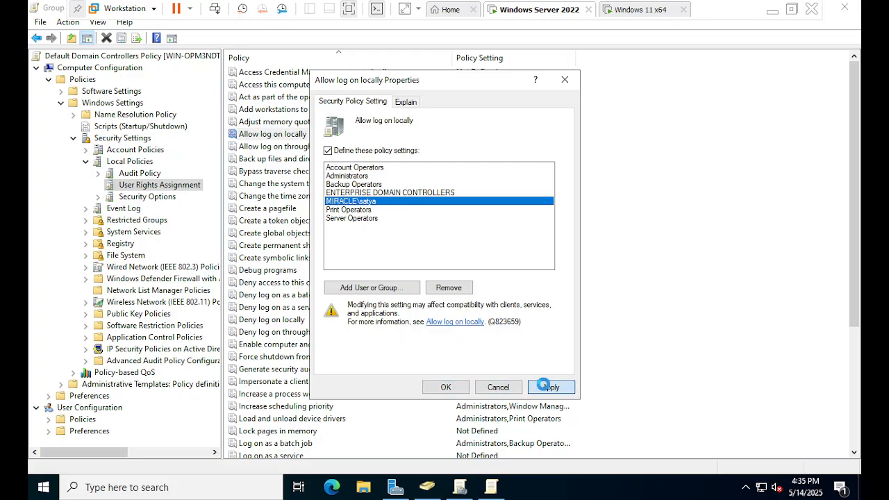
pyautogui.click(445, 388)
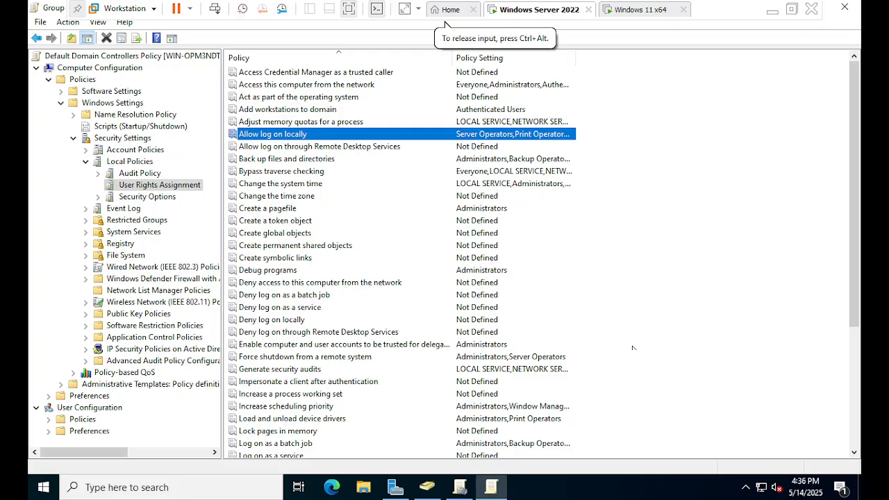
# Run gpupdate on the server to refresh Group Policy
pyautogui.click(491, 487)
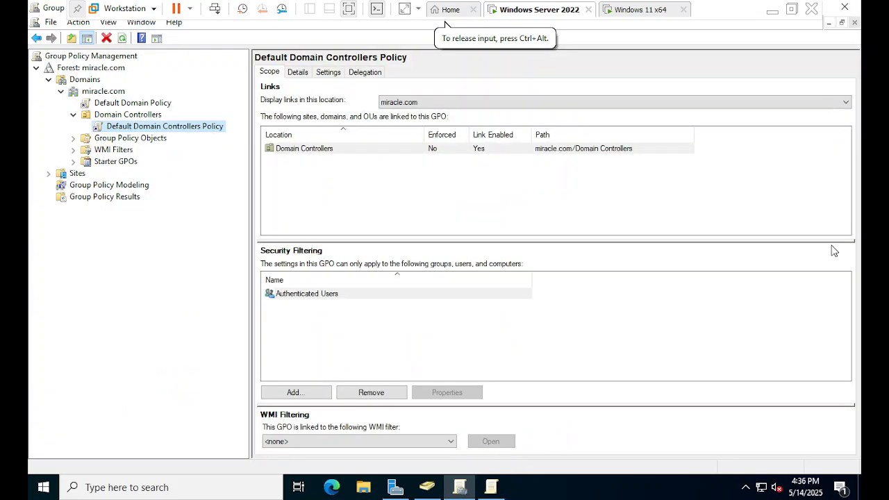
pyautogui.press('super+r')
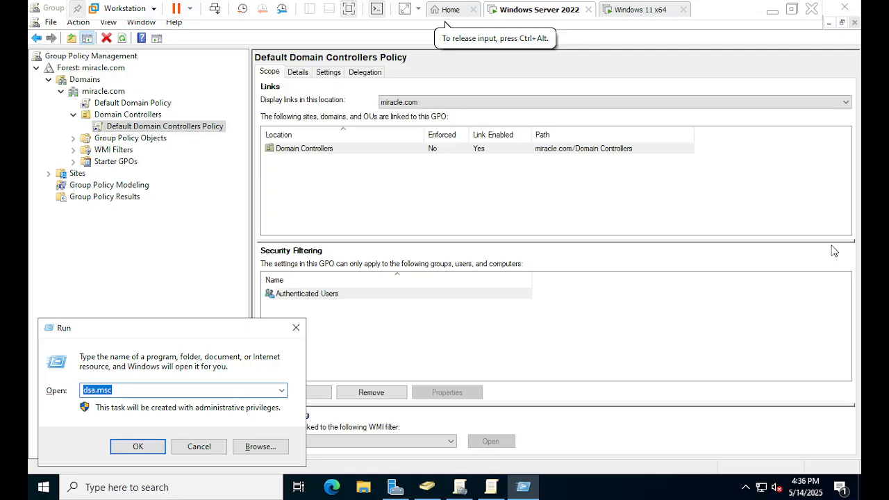
pyautogui.write('g')
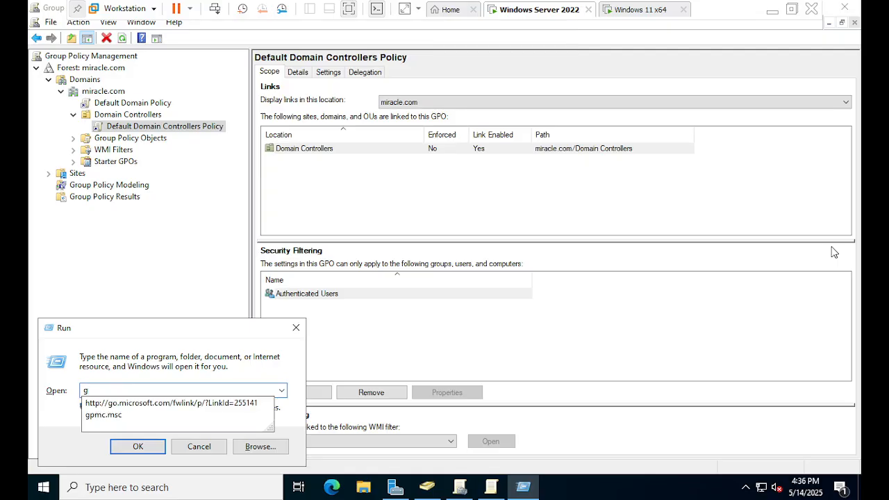
pyautogui.write('pupdate')
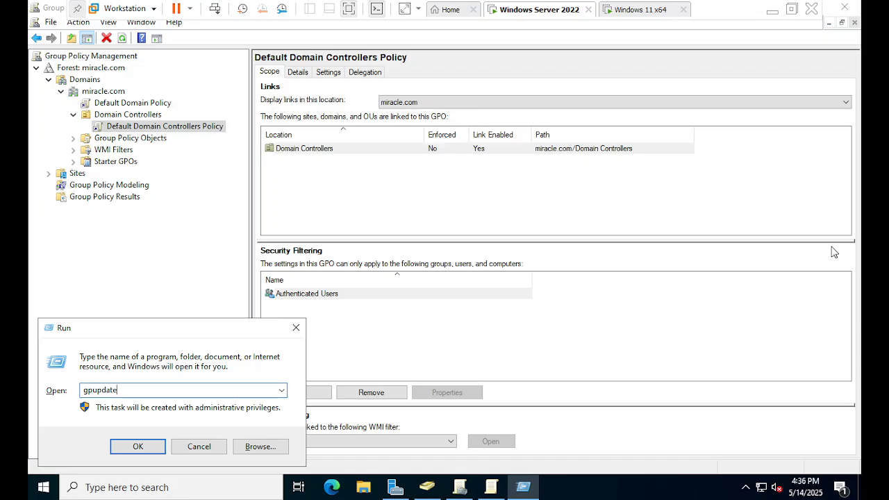
pyautogui.press('Return')
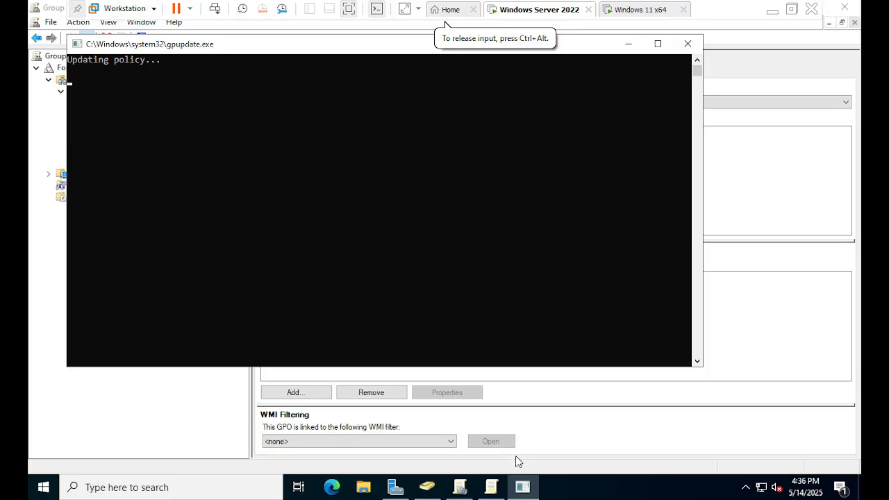
pyautogui.moveTo(524, 493)
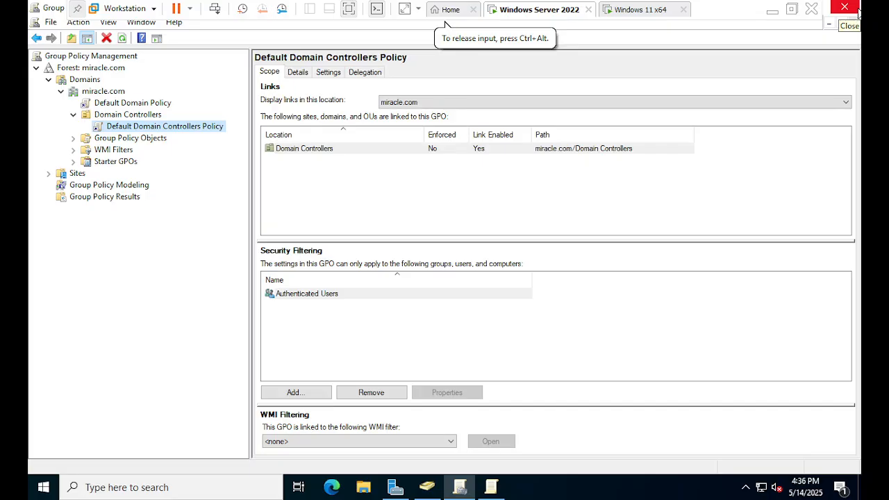
# Close the Group Policy Management console and minimize the policy editor
pyautogui.click(857, 9)
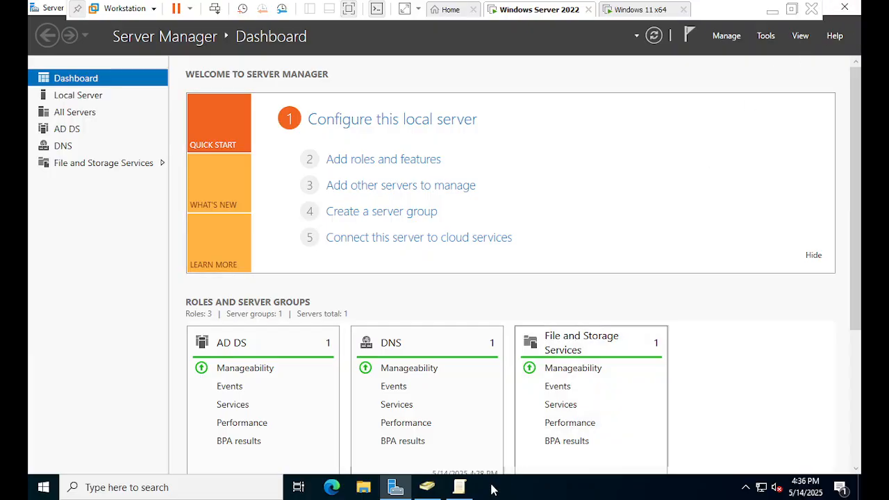
pyautogui.click(463, 488)
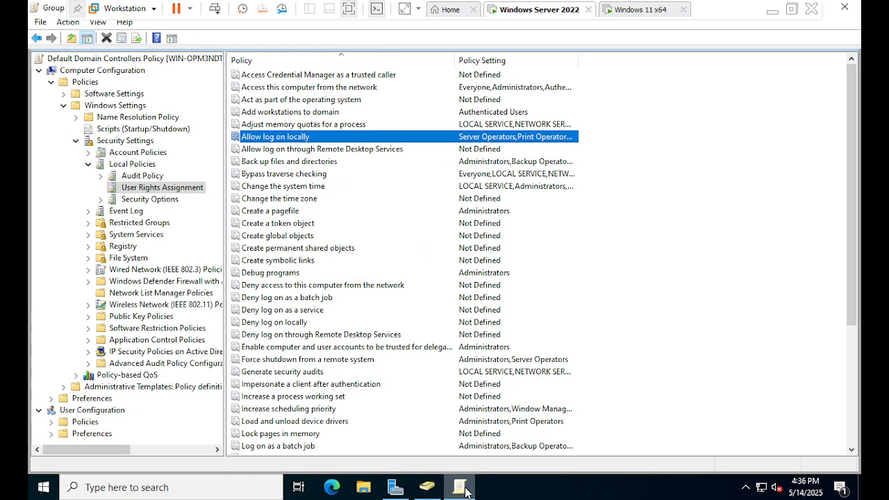
pyautogui.click(463, 488)
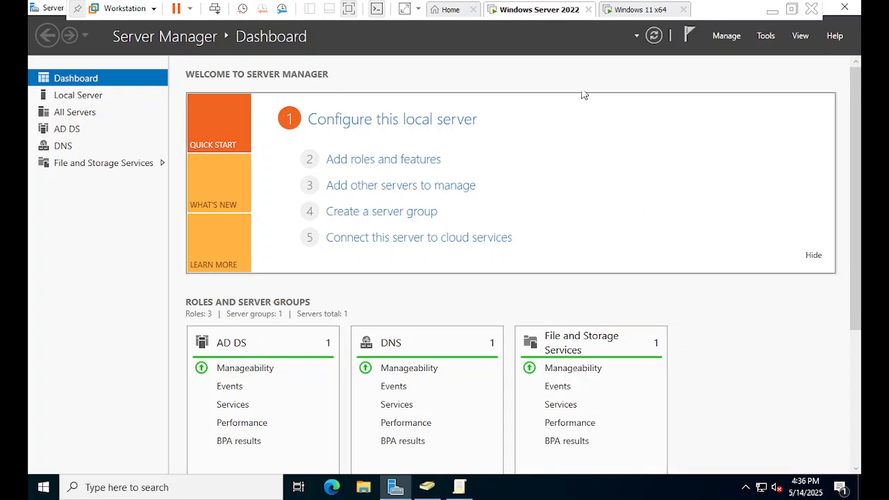
# Switch to the Windows 11 x64 virtual machine and sign out of its current session
pyautogui.click(639, 10)
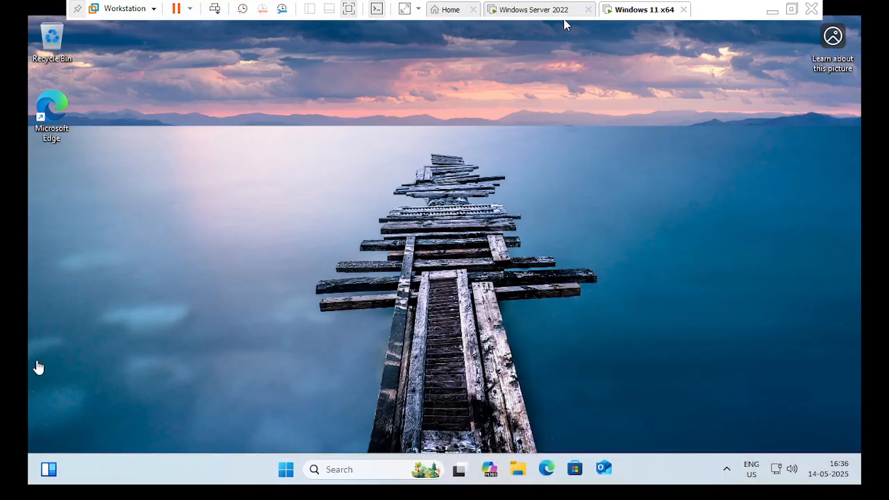
pyautogui.click(292, 470)
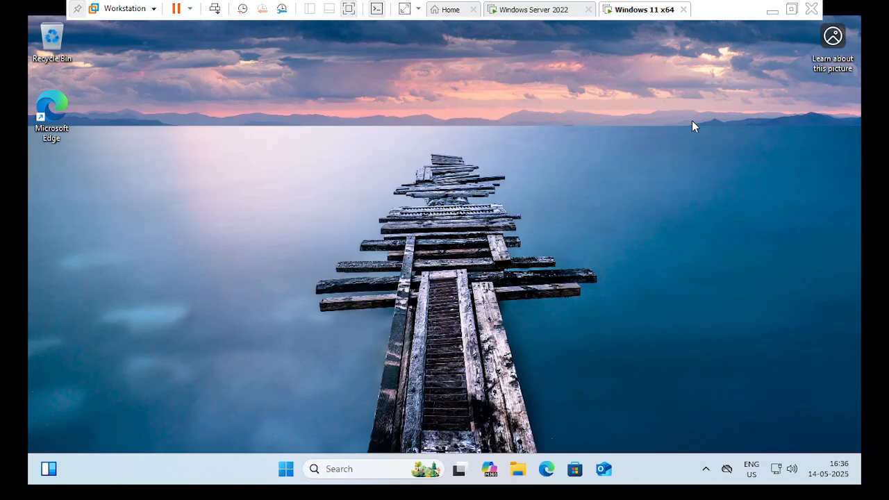
pyautogui.click(215, 9)
pyautogui.click(428, 208)
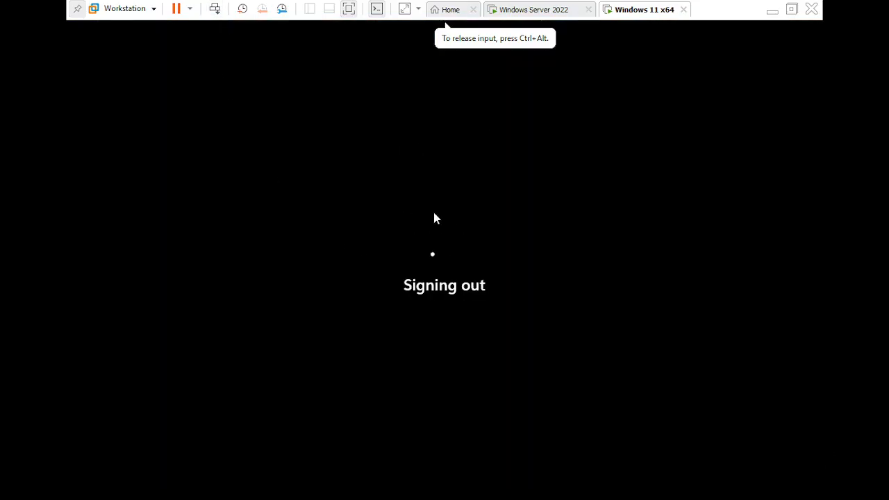
# Switch to the Windows Server 2022 virtual machine and sign out of the administrator session
pyautogui.click(548, 14)
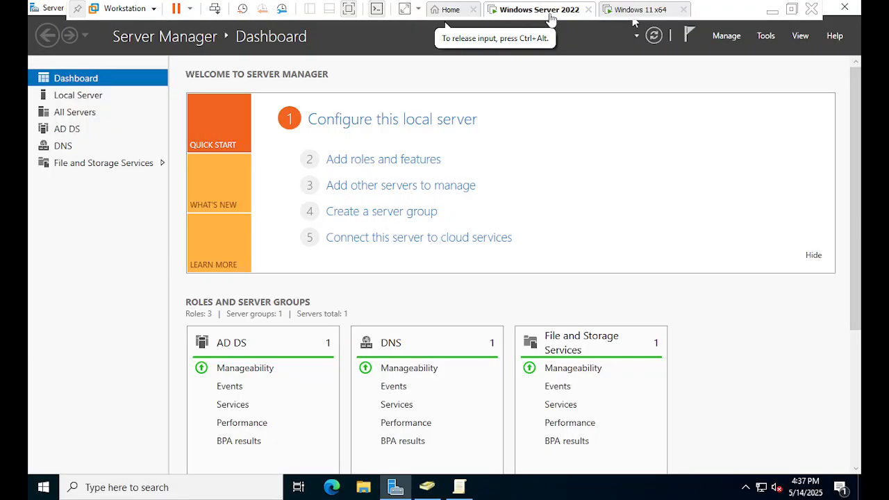
pyautogui.click(215, 9)
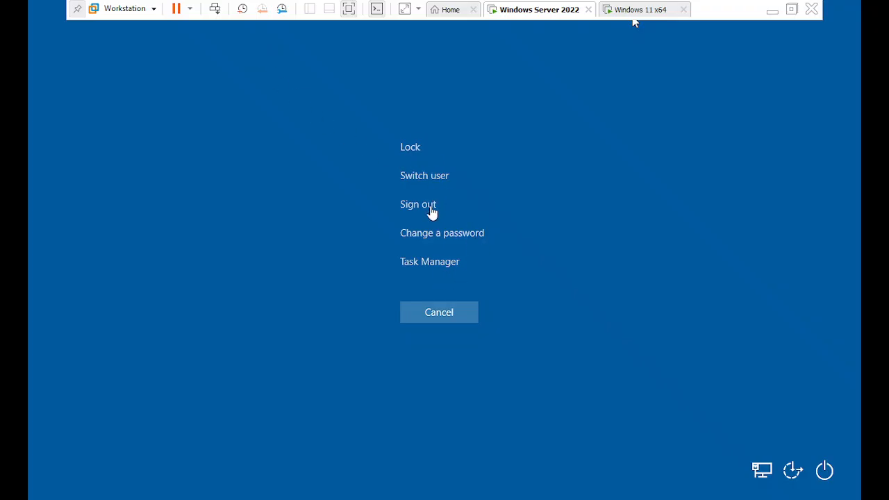
pyautogui.click(431, 208)
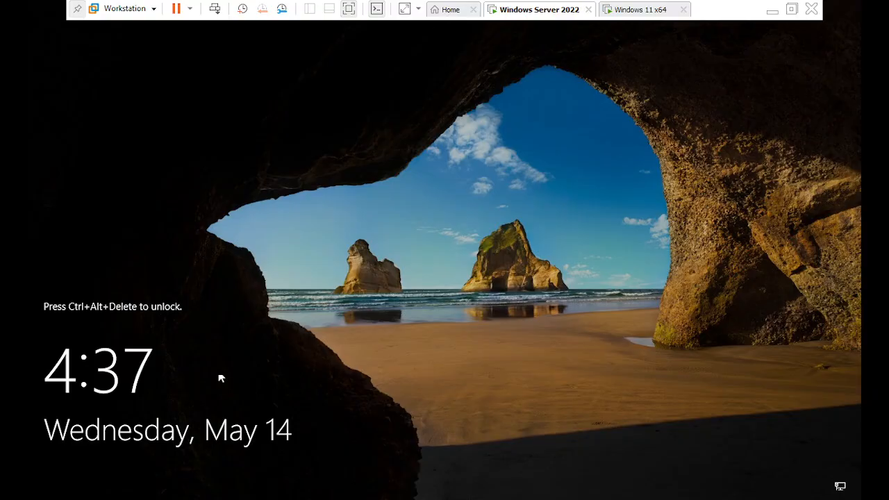
# Unlock the server and sign in to MIRACLE as another user with the new domain user's name and account password
pyautogui.click(215, 9)
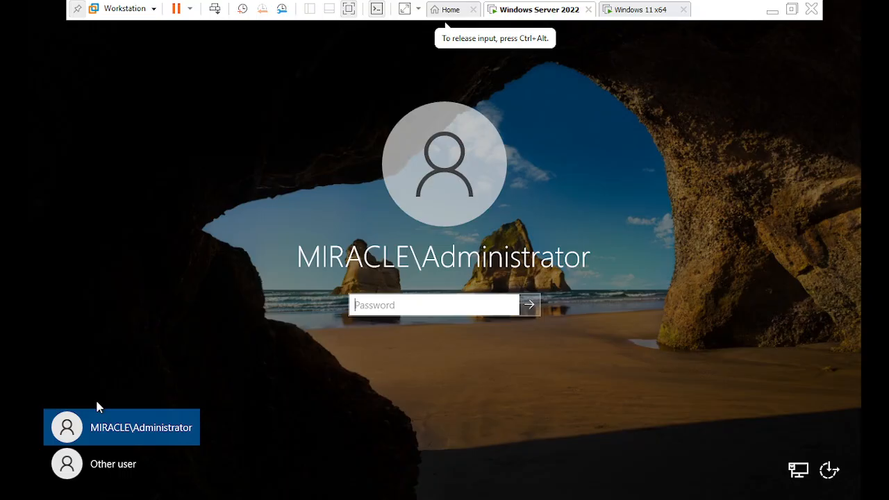
pyautogui.click(99, 469)
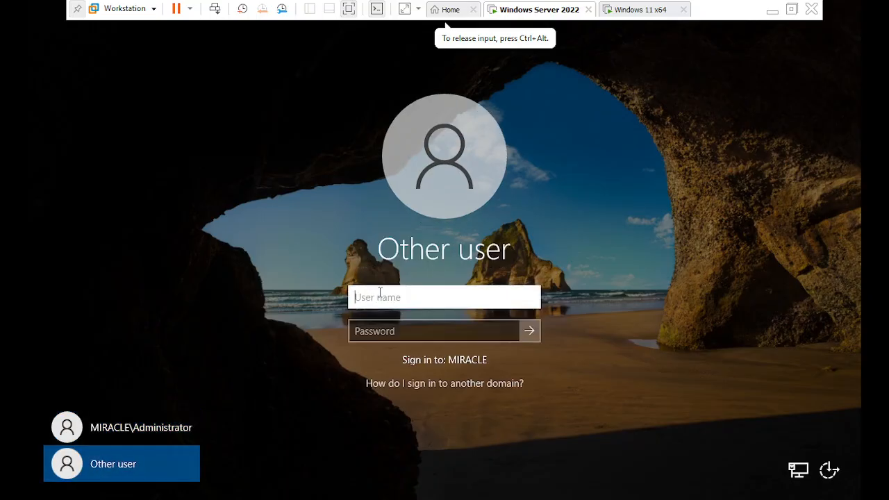
pyautogui.write('satya')
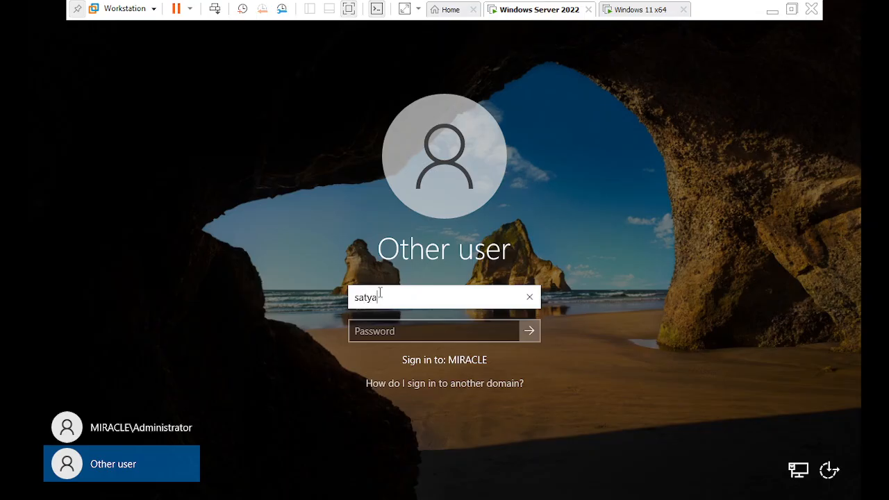
pyautogui.press('Tab')
pyautogui.write('••')
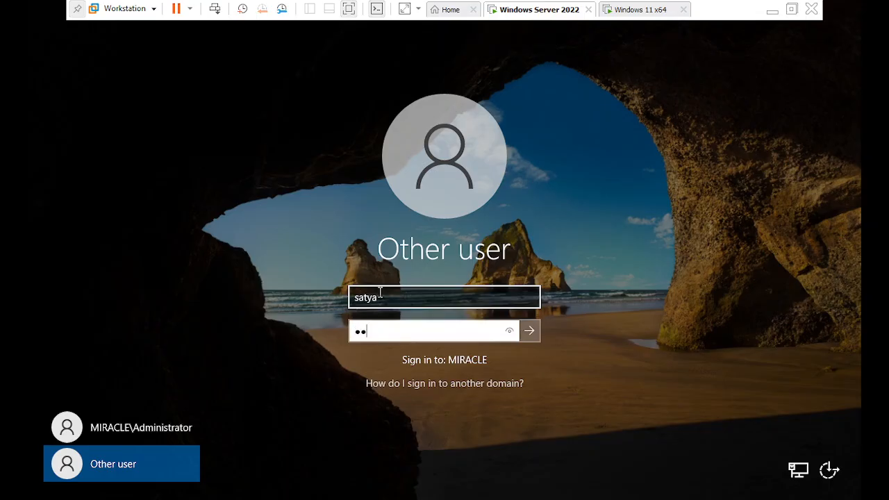
pyautogui.write('•••••')
pyautogui.press('Return')
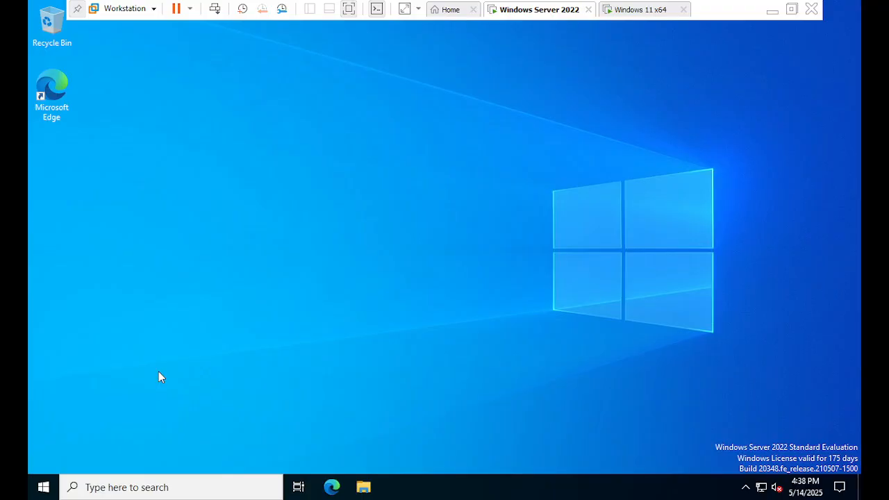
pyautogui.click(43, 488)
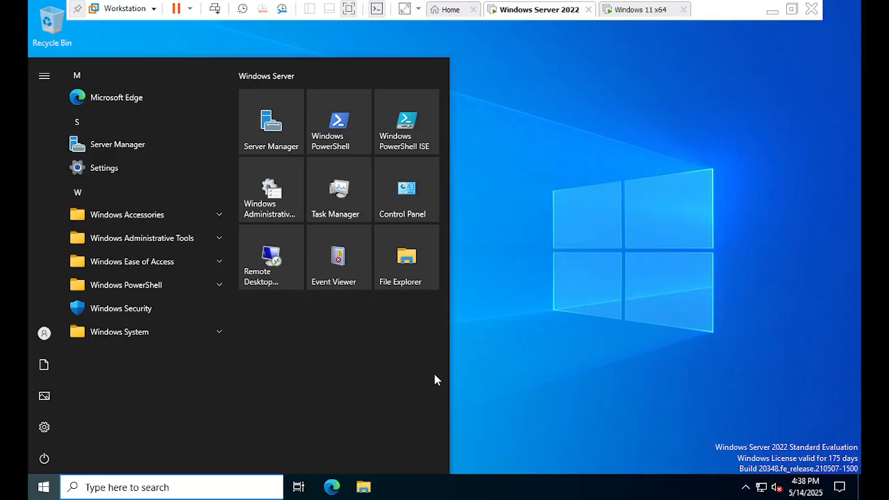
pyautogui.click(535, 323)
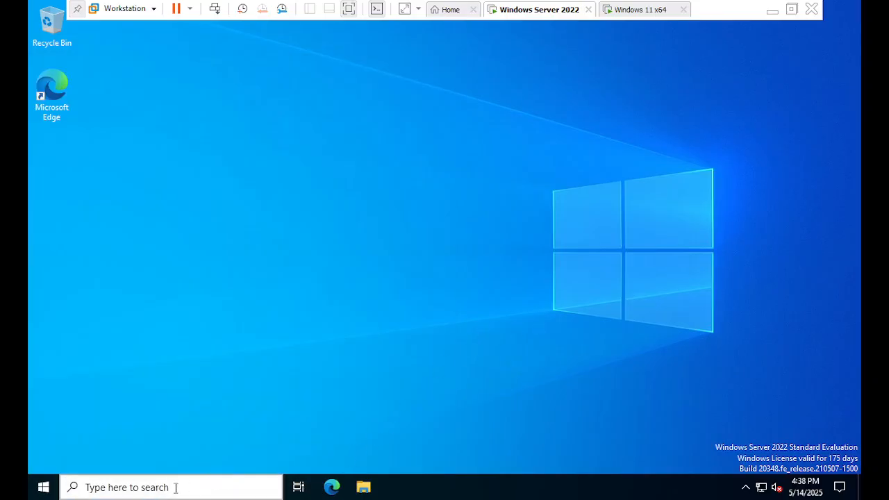
pyautogui.click(42, 484)
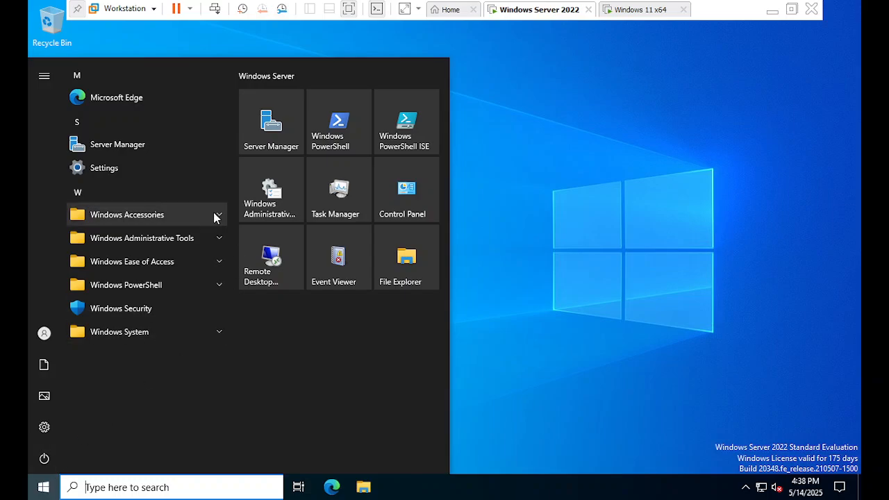
pyautogui.click(486, 248)
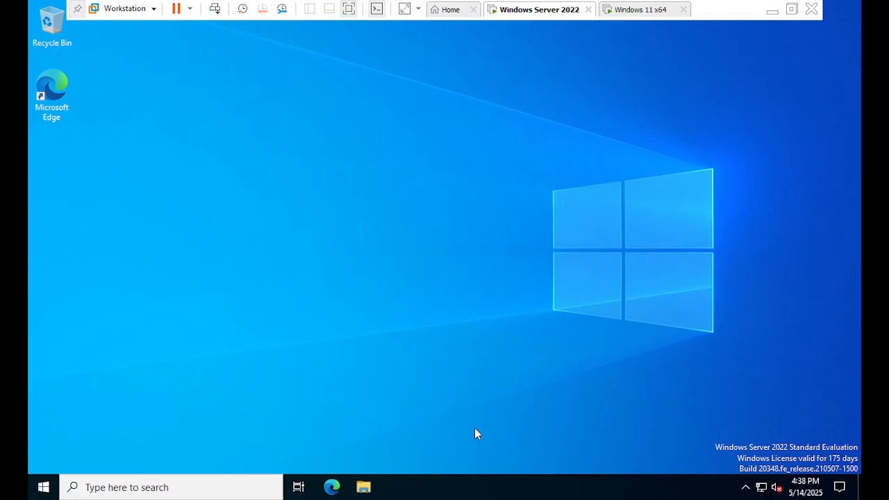
# Open Windows Settings and maximize its window
pyautogui.press('super+i')
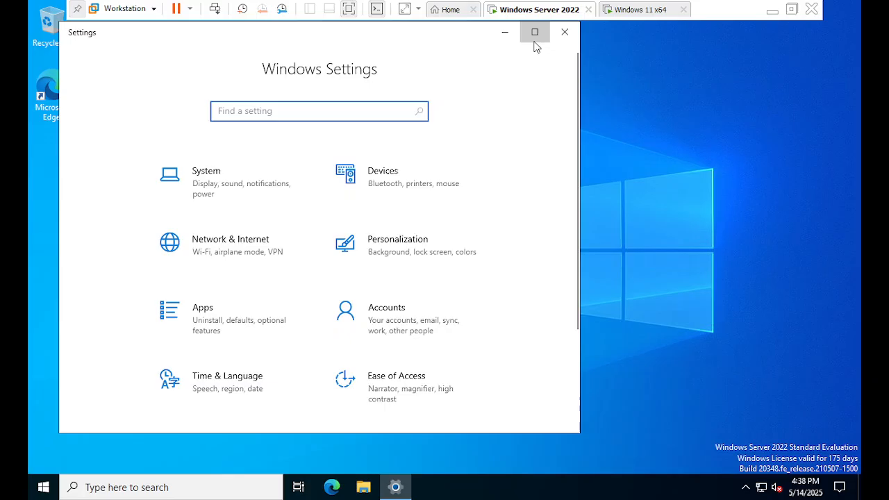
pyautogui.click(534, 32)
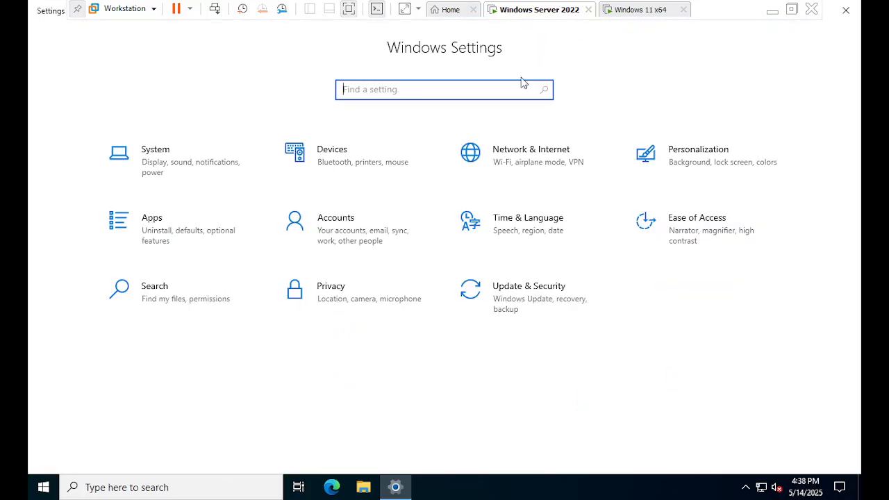
pyautogui.click(158, 159)
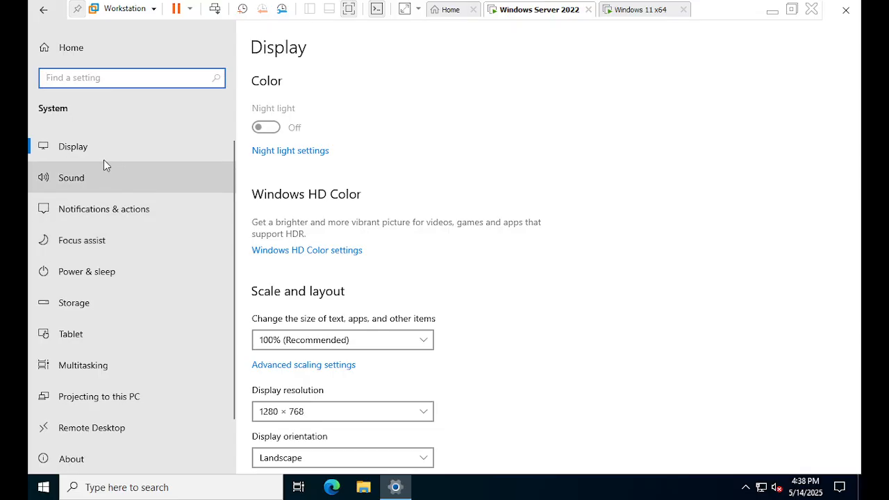
pyautogui.scroll(-1, 107, 305)
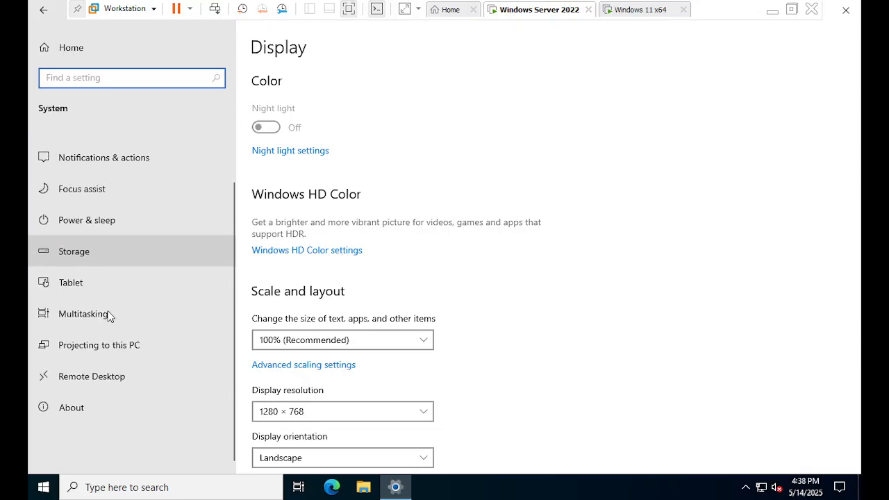
pyautogui.scroll(1, 125, 313)
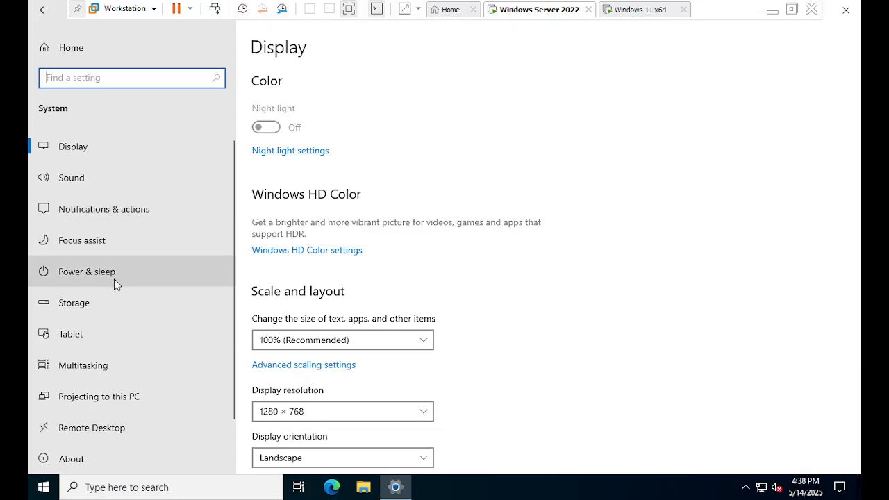
pyautogui.click(82, 48)
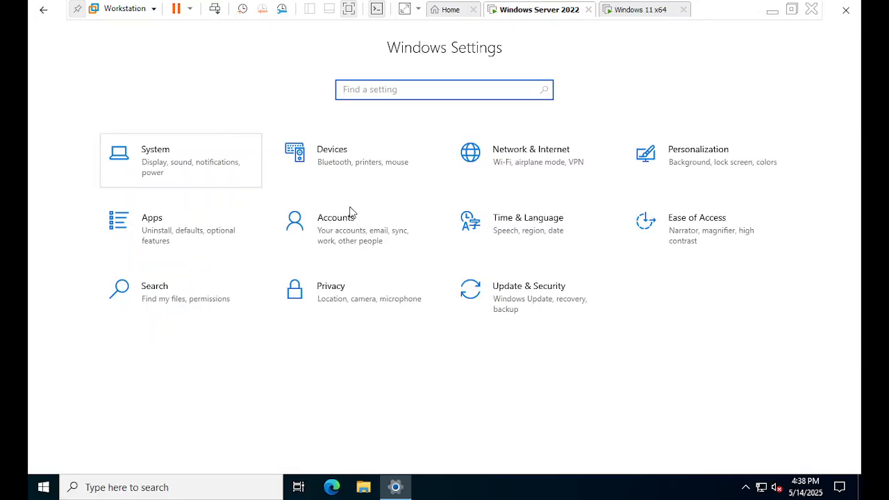
# Enable the Computer, User's Files and Control Panel desktop icons in the theme settings, apply the change and close Settings
pyautogui.click(691, 168)
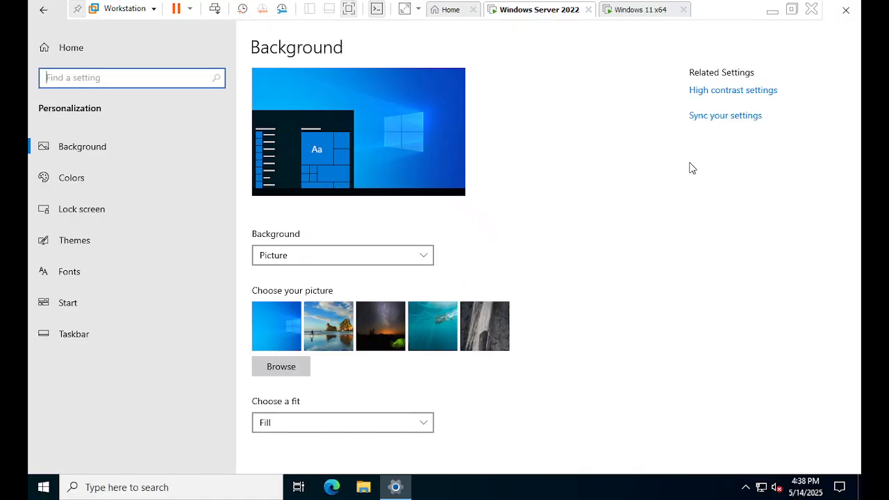
pyautogui.click(90, 242)
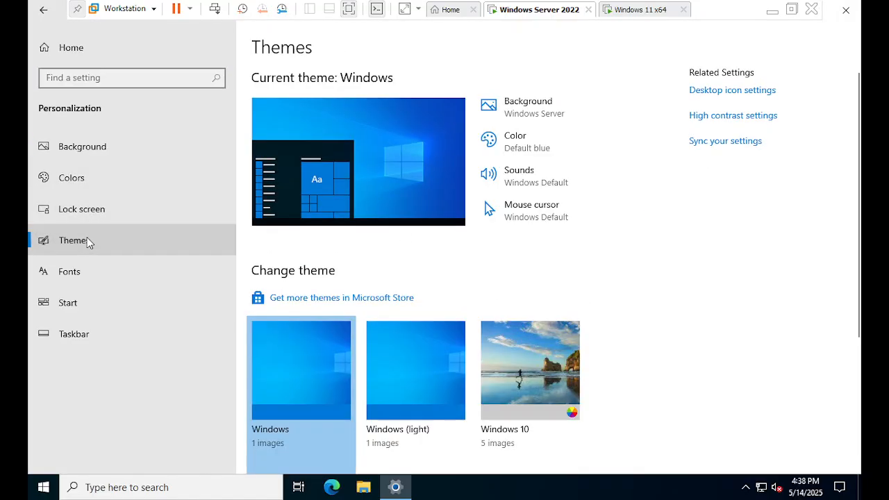
pyautogui.click(710, 92)
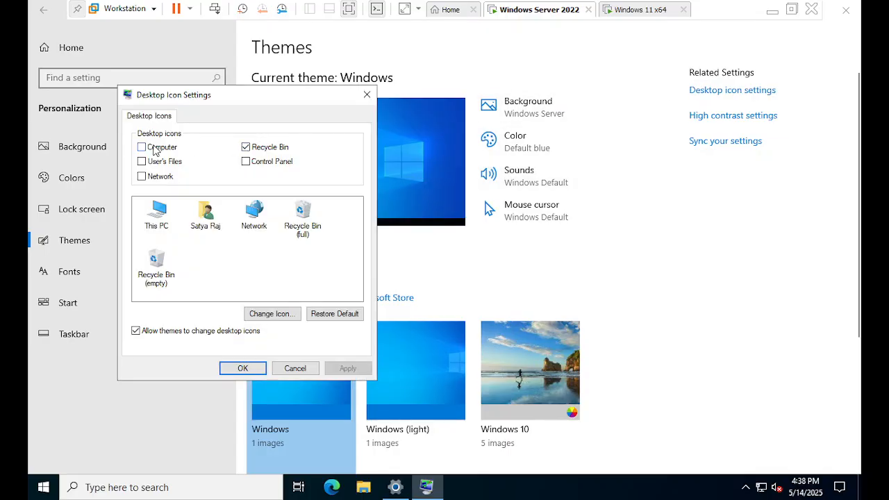
pyautogui.click(156, 149)
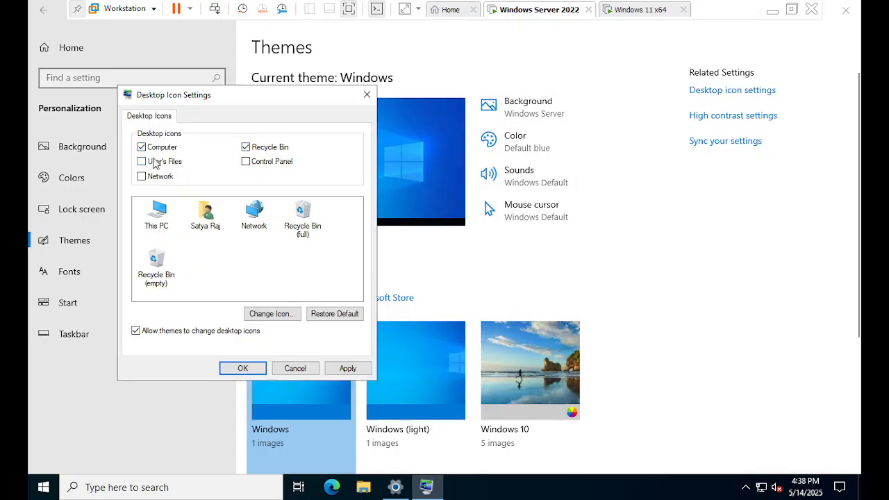
pyautogui.click(252, 163)
pyautogui.click(178, 164)
pyautogui.click(348, 368)
pyautogui.click(242, 368)
pyautogui.click(845, 10)
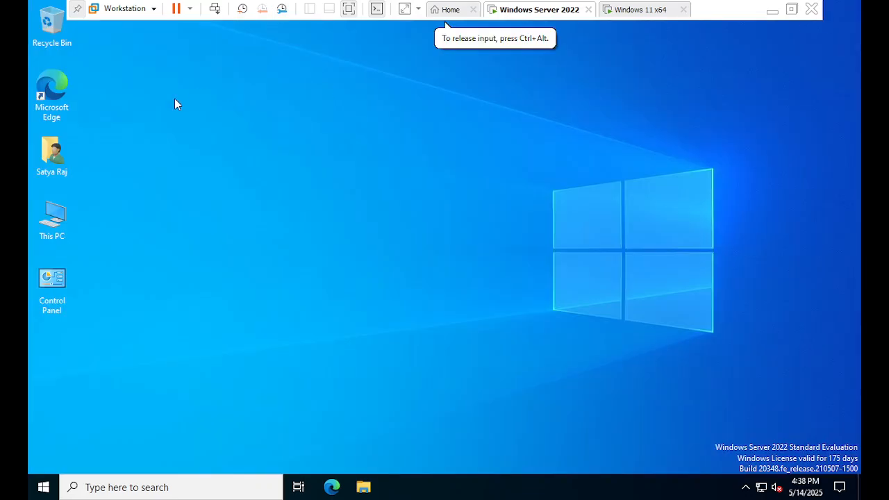
# Open This PC in a maximized window and browse to the Users folder on Local Disk (C:)
pyautogui.doubleClick(54, 221)
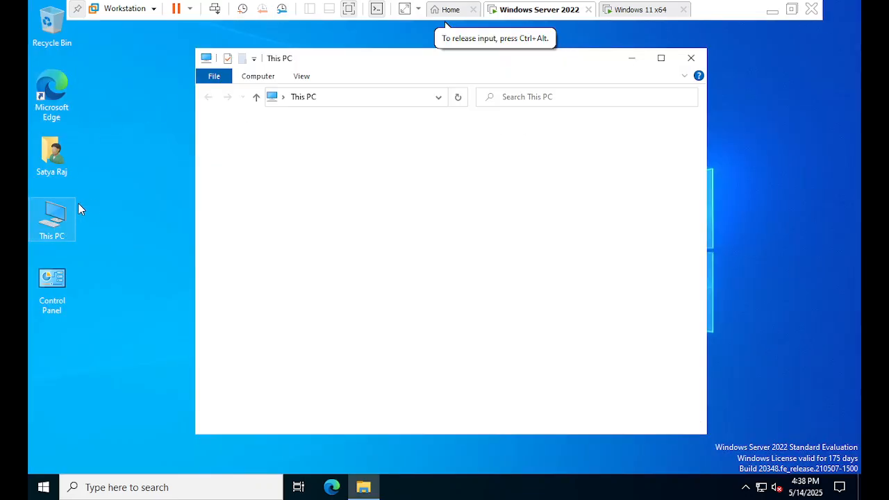
pyautogui.doubleClick(408, 65)
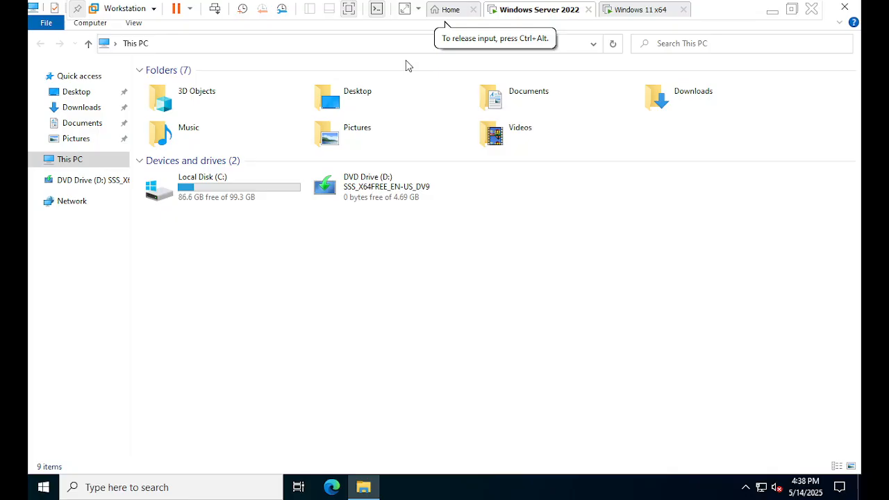
pyautogui.doubleClick(217, 198)
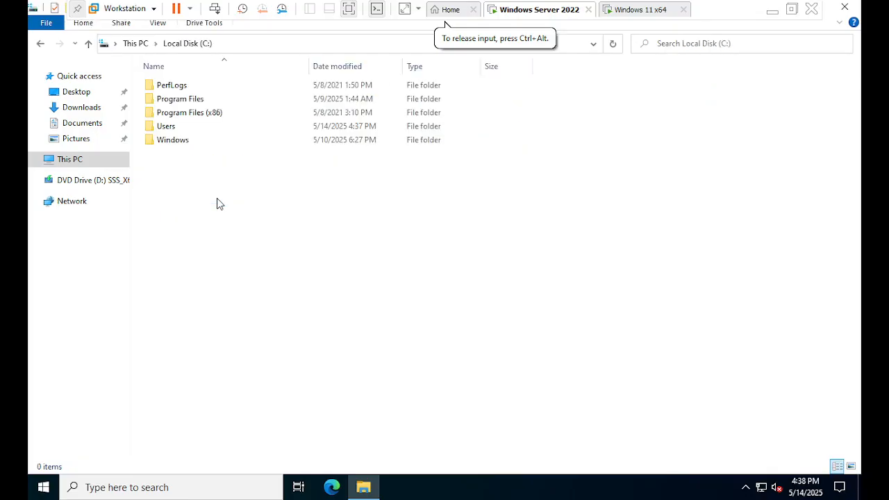
pyautogui.doubleClick(199, 129)
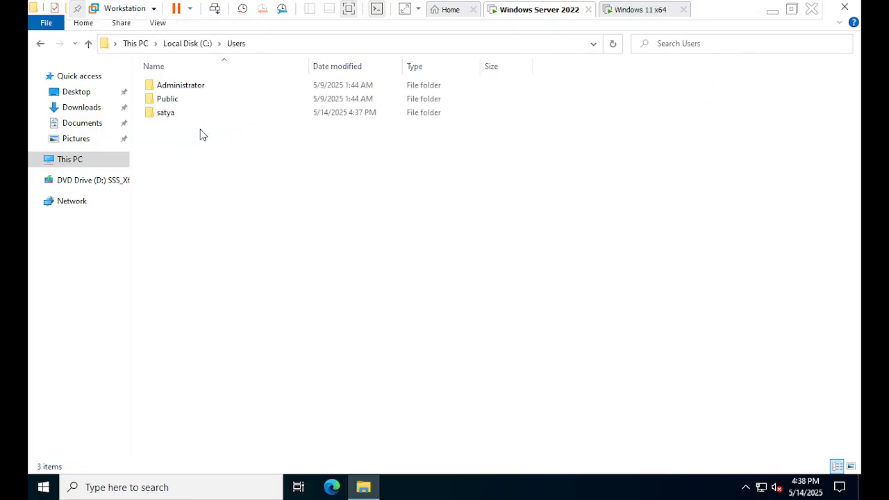
# Try to open the Administrator profile folder by entering the domain user's name and account password for elevation
pyautogui.doubleClick(195, 85)
pyautogui.click(435, 261)
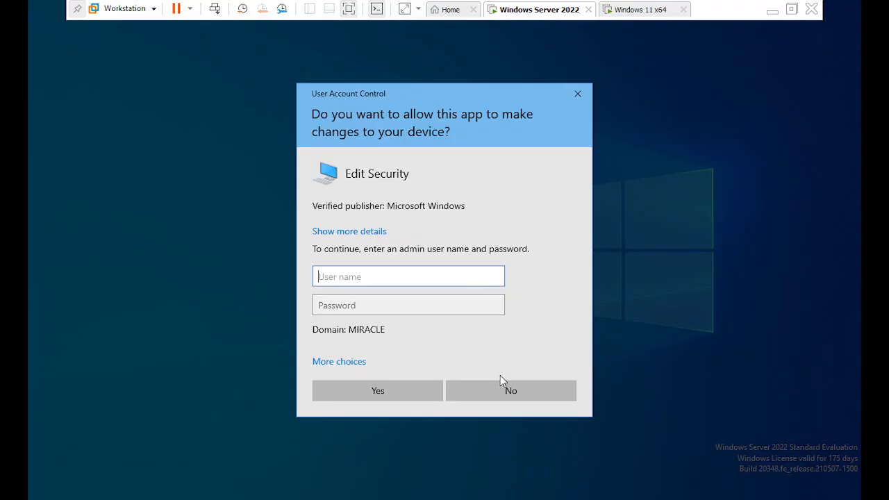
pyautogui.click(501, 387)
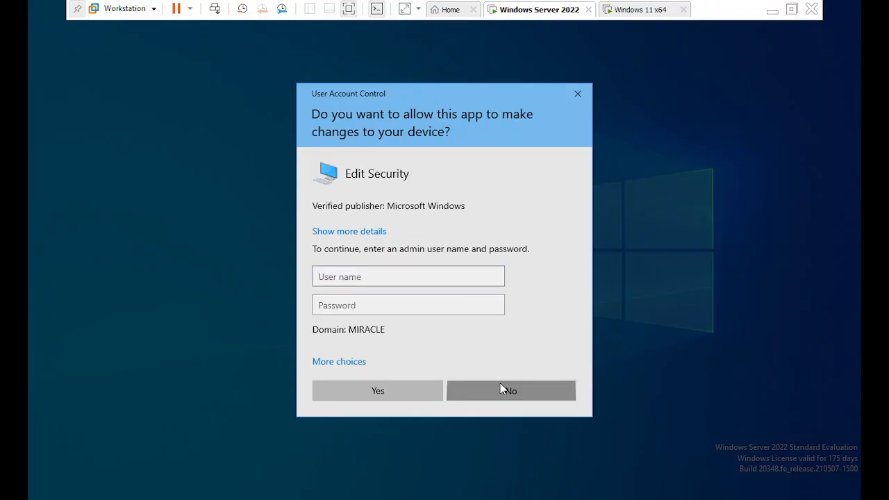
pyautogui.click(397, 270)
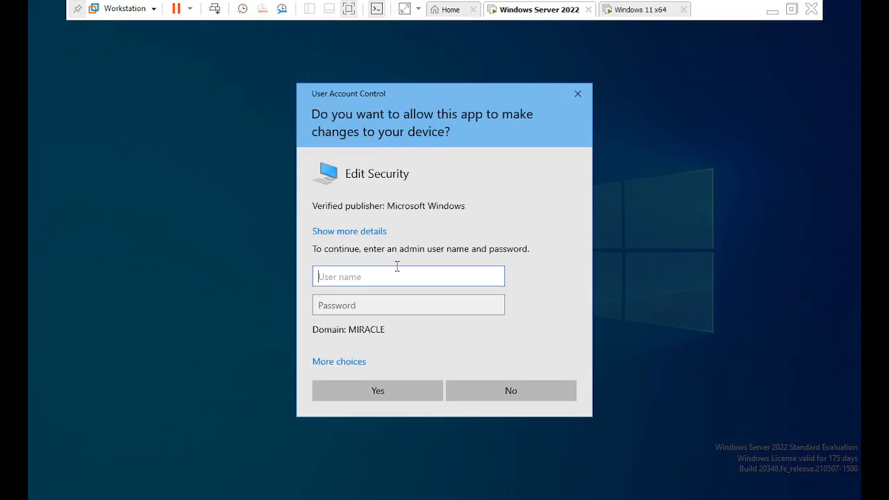
pyautogui.write('4')
pyautogui.press('BackSpace')
pyautogui.write('satya')
pyautogui.press('Tab')
pyautogui.write('P')
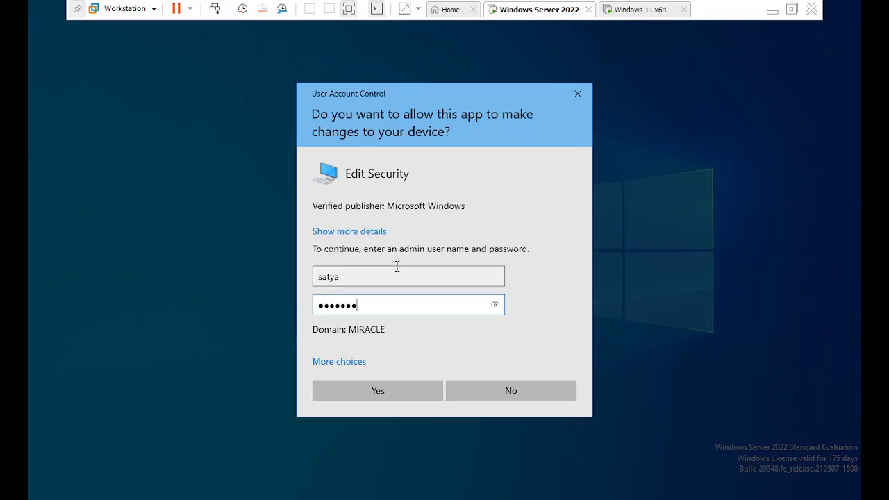
pyautogui.press('Return')
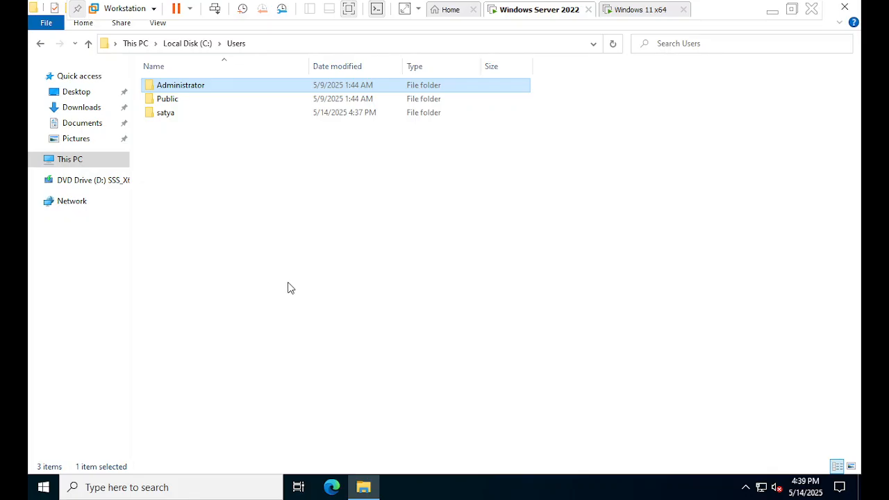
# Retry access to the Administrator folder, submitting the domain user's name and account password again
pyautogui.doubleClick(217, 91)
pyautogui.click(478, 264)
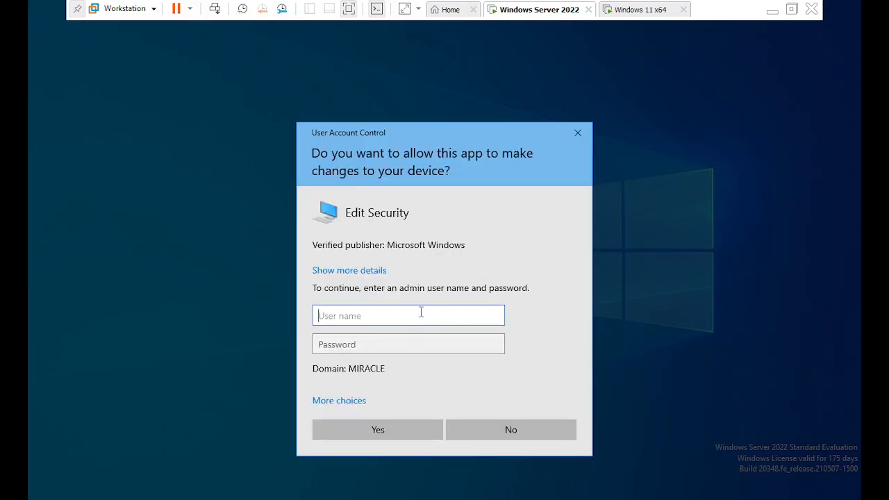
pyautogui.write('a')
pyautogui.press('BackSpace')
pyautogui.write('satya')
pyautogui.press('Tab')
pyautogui.write('•••')
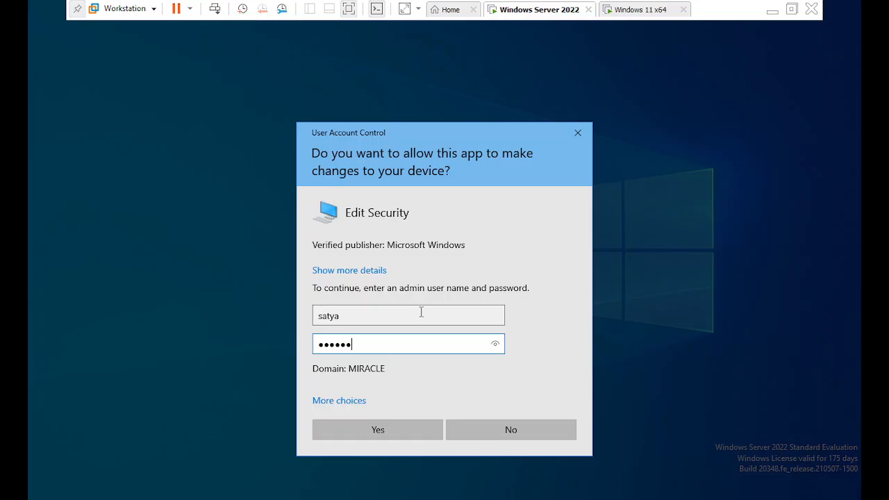
pyautogui.press('Return')
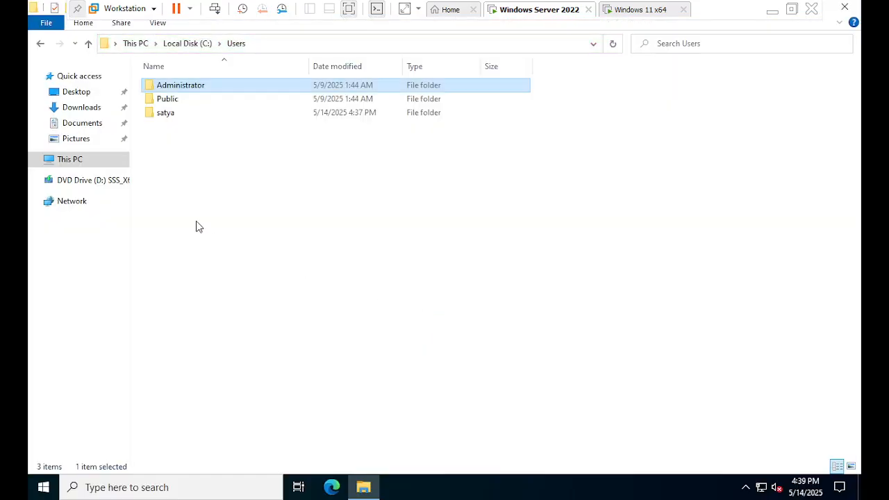
# Check access to the signed-in user's own profile folder and to the Windows folder on Local Disk (C:)
pyautogui.doubleClick(172, 115)
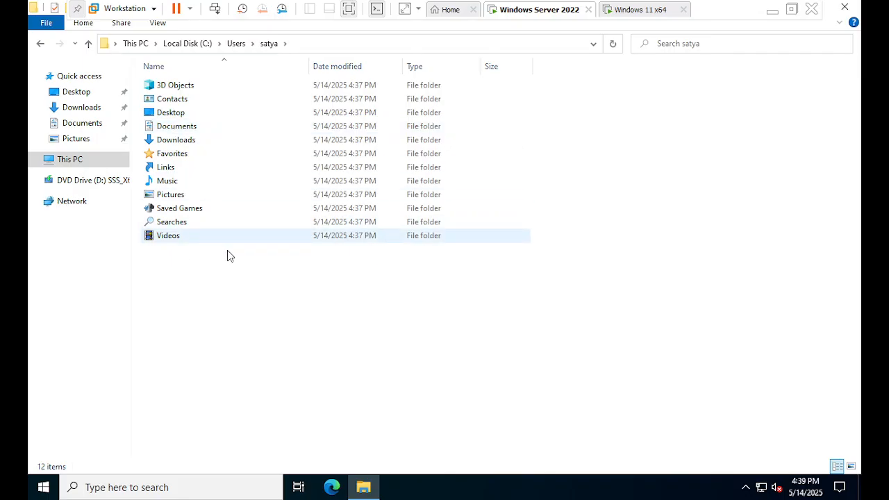
pyautogui.click(233, 45)
pyautogui.click(200, 45)
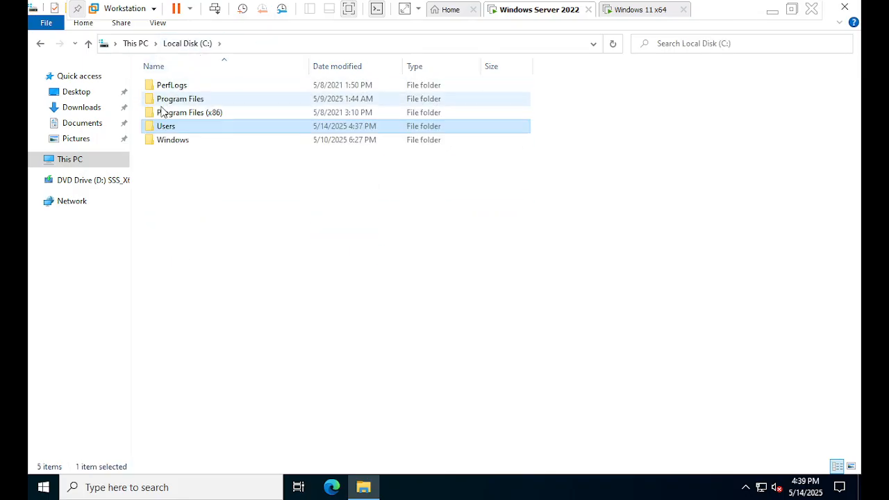
pyautogui.doubleClick(186, 144)
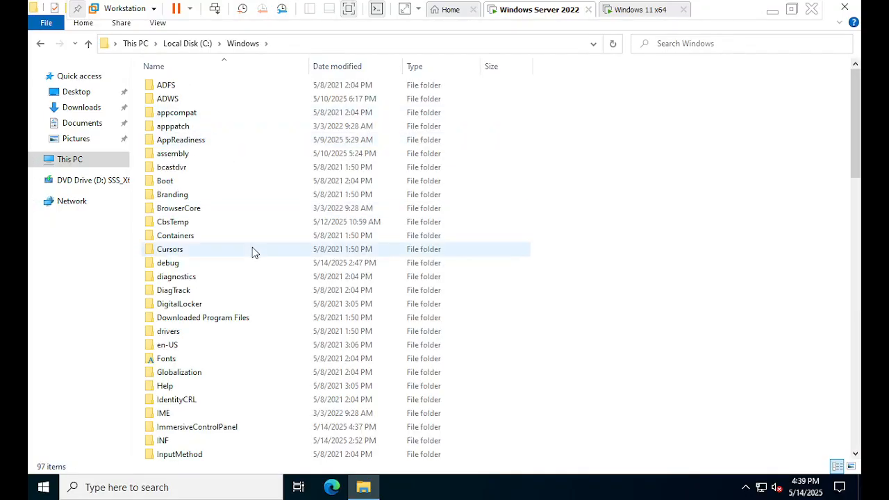
pyautogui.scroll(-5, 250, 246)
pyautogui.scroll(5, 248, 243)
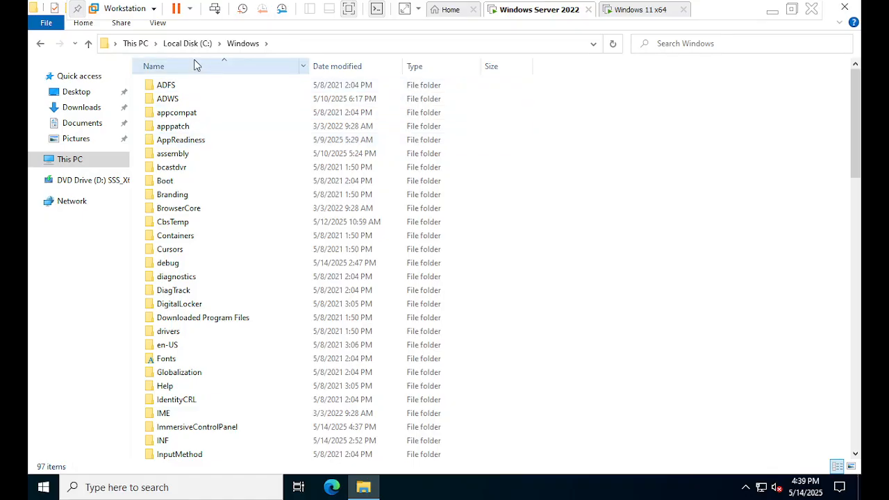
# Check access to the Program Files and Users folders on Local Disk (C:), and minimize the File Explorer window
pyautogui.click(189, 43)
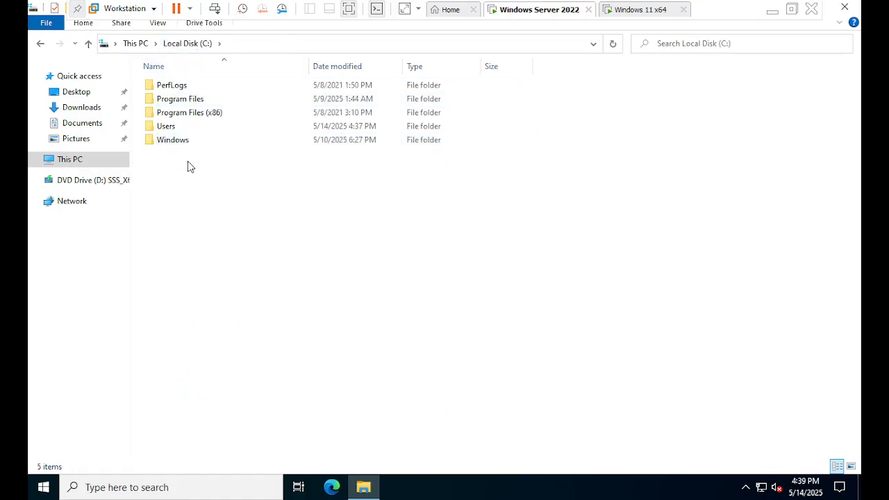
pyautogui.doubleClick(189, 100)
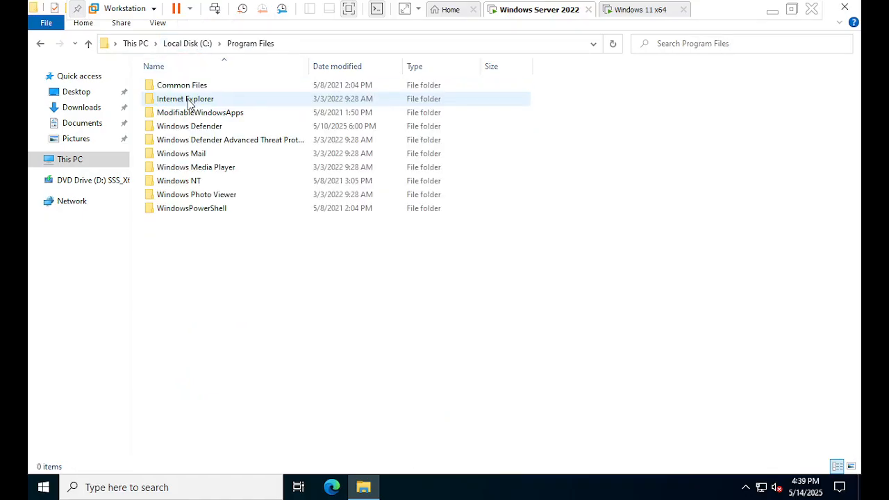
pyautogui.click(204, 47)
pyautogui.click(143, 45)
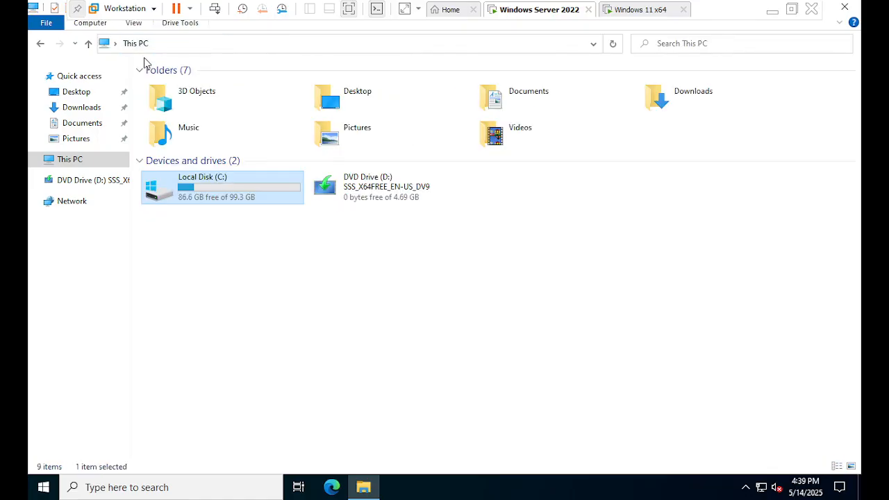
pyautogui.doubleClick(207, 187)
pyautogui.click(184, 128)
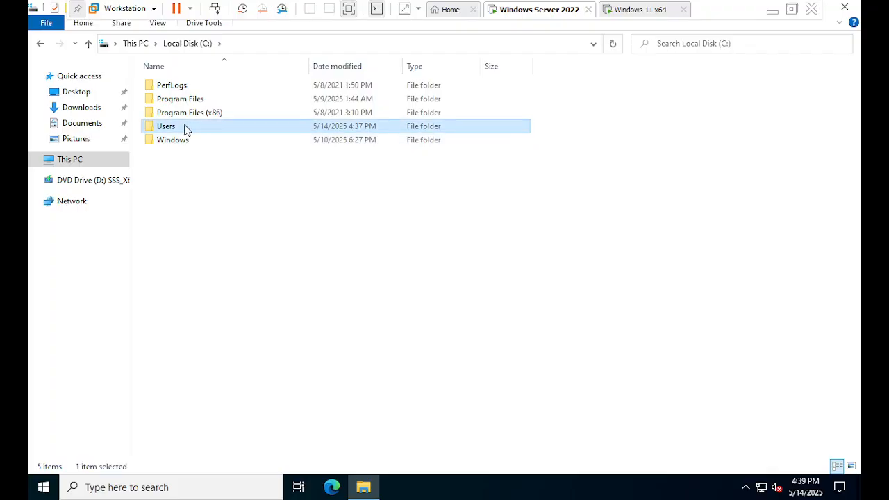
pyautogui.doubleClick(184, 128)
pyautogui.click(199, 46)
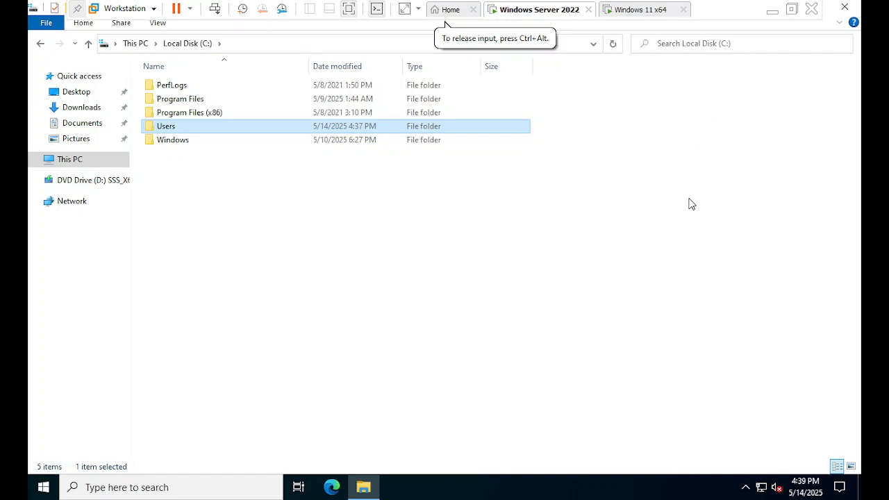
pyautogui.click(371, 488)
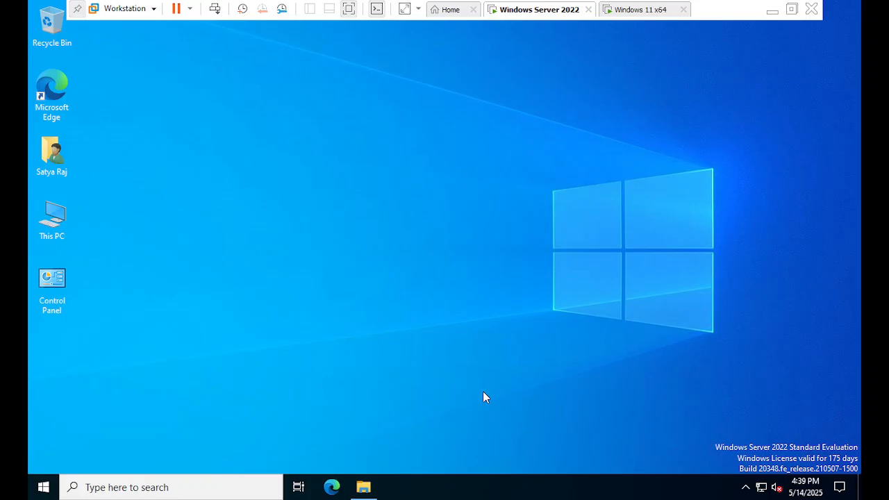
# Run dsa.msc and authorize Microsoft Management Console with the domain user's name and account password
pyautogui.press('super+r')
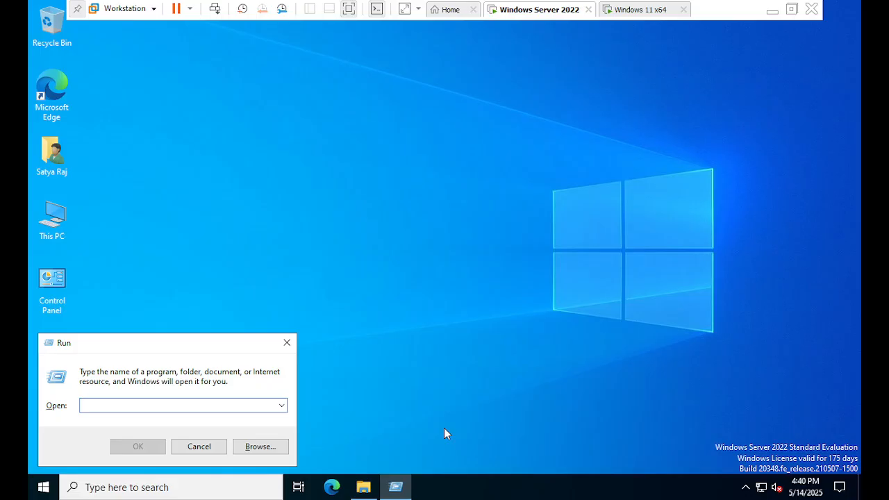
pyautogui.write('dsa.msc')
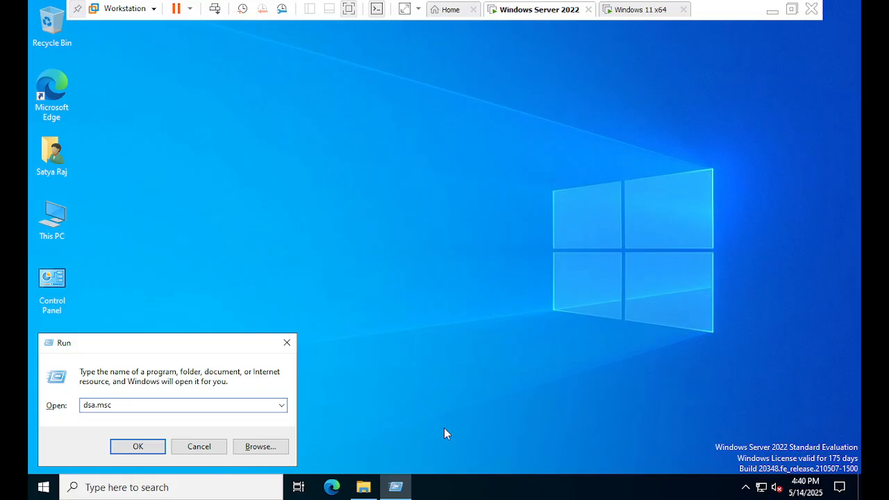
pyautogui.press('Return')
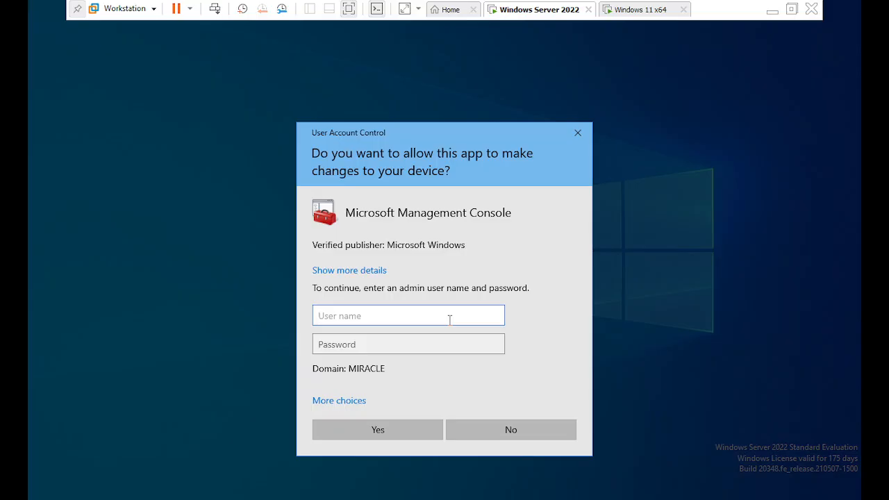
pyautogui.write('satya')
pyautogui.press('Tab')
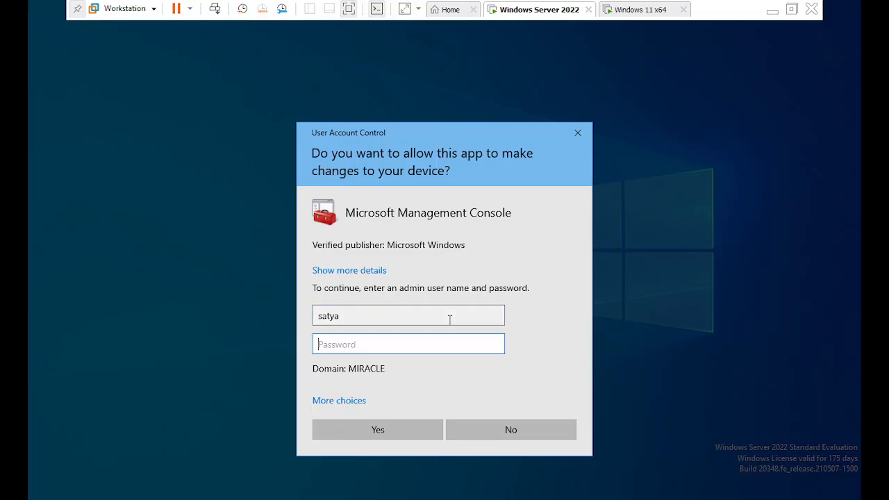
pyautogui.write('•••••••')
pyautogui.press('Return')
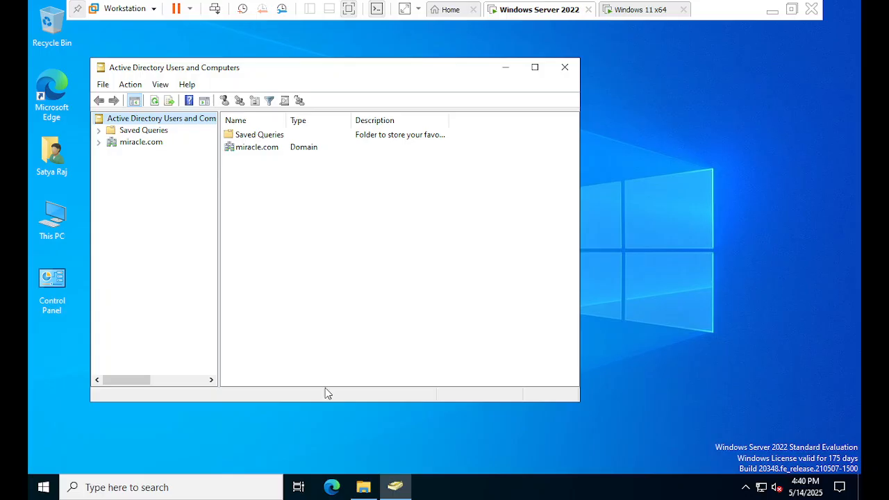
# Maximize Active Directory Users and Computers and expand the miracle.com domain
pyautogui.doubleClick(378, 70)
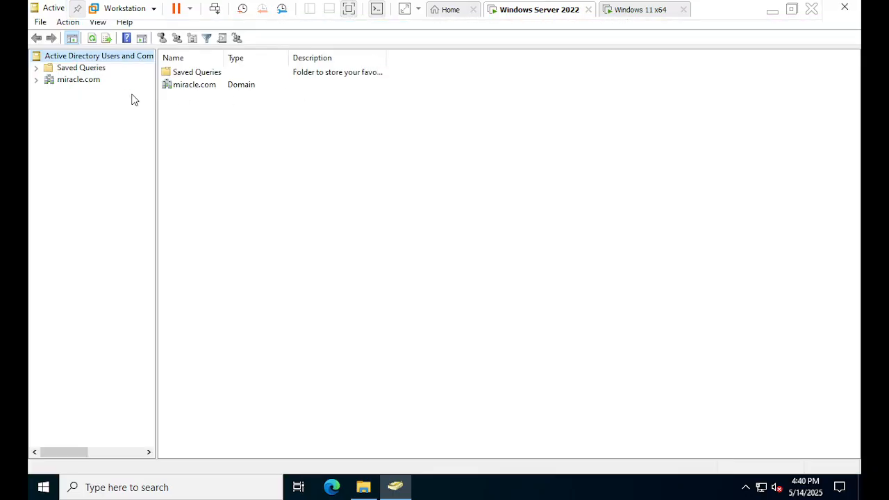
pyautogui.click(93, 83)
pyautogui.click(36, 80)
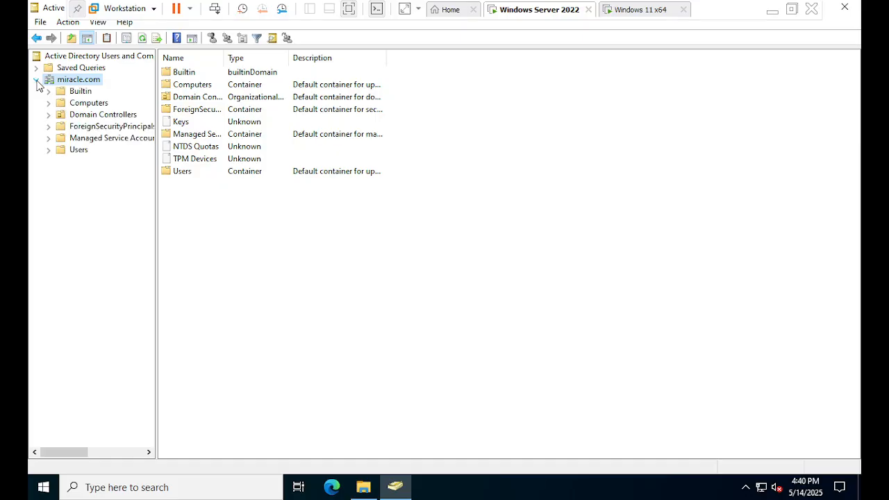
# Open the Users container of miracle.com and check which actions the signed-in user is offered on it
pyautogui.click(74, 152)
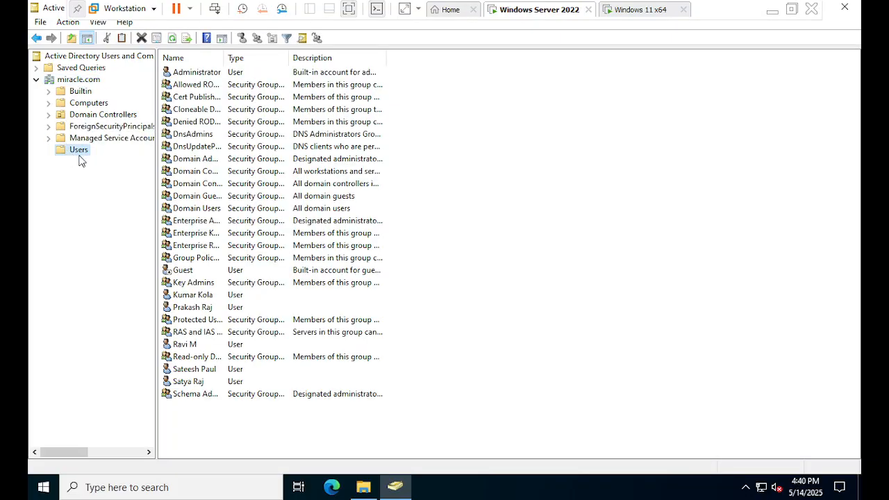
pyautogui.rightClick(81, 156)
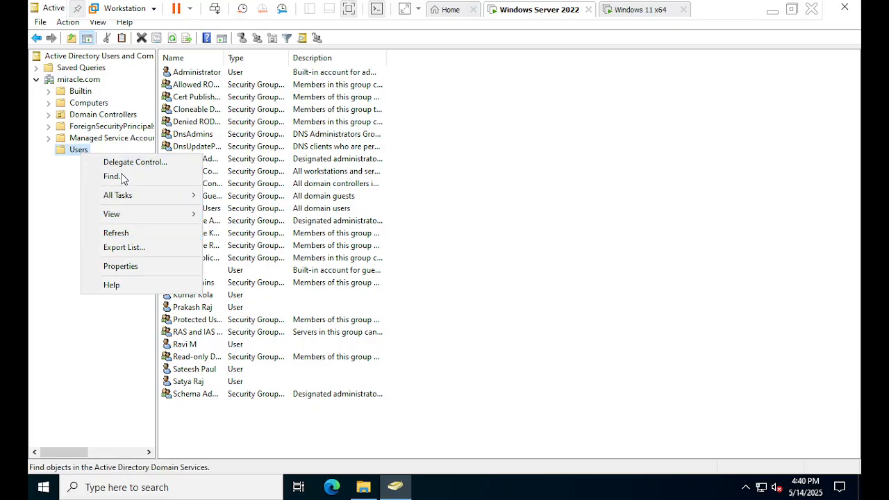
pyautogui.click(193, 332)
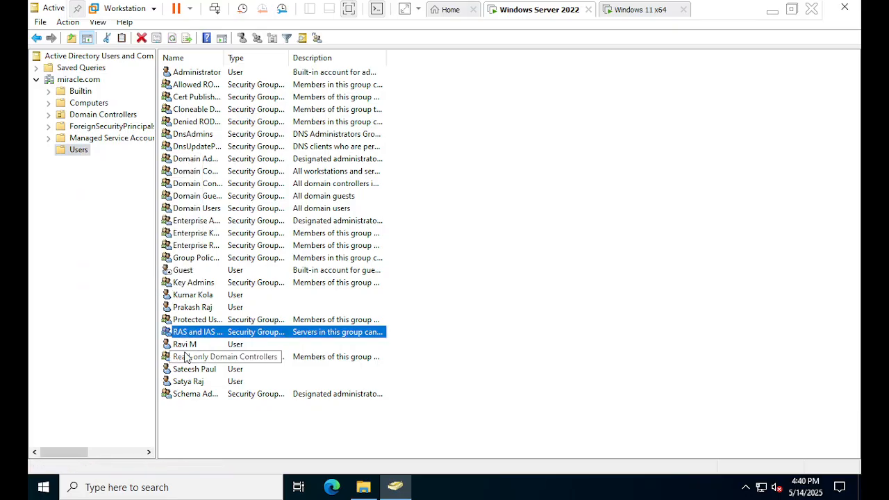
# Try to delete another domain user's account from the Users container, and close Active Directory Users and Computers
pyautogui.click(188, 356)
pyautogui.click(184, 309)
pyautogui.rightClick(183, 313)
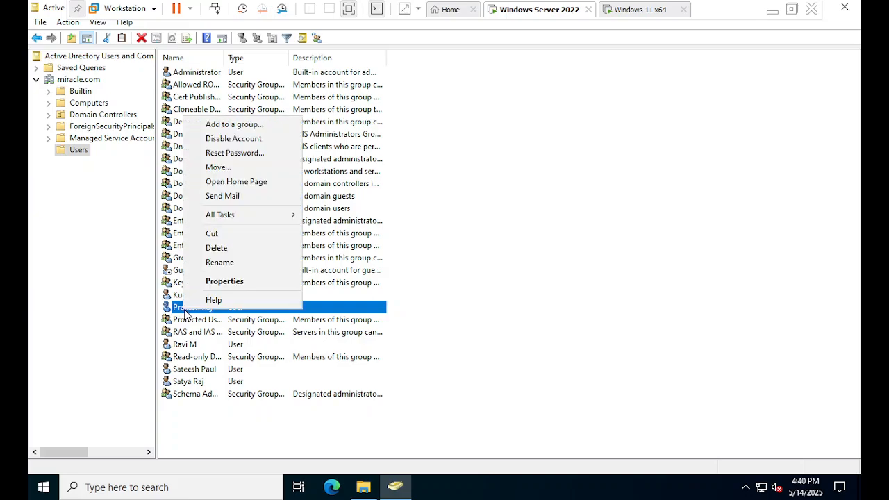
pyautogui.click(223, 252)
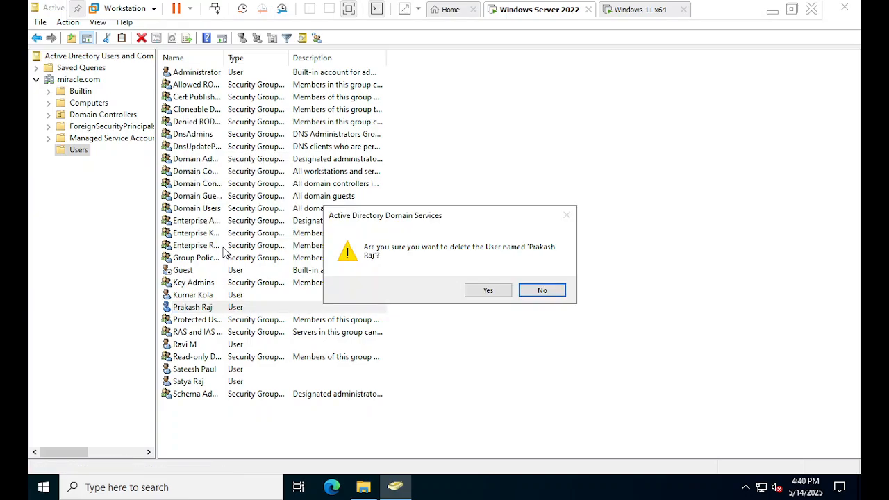
pyautogui.click(469, 290)
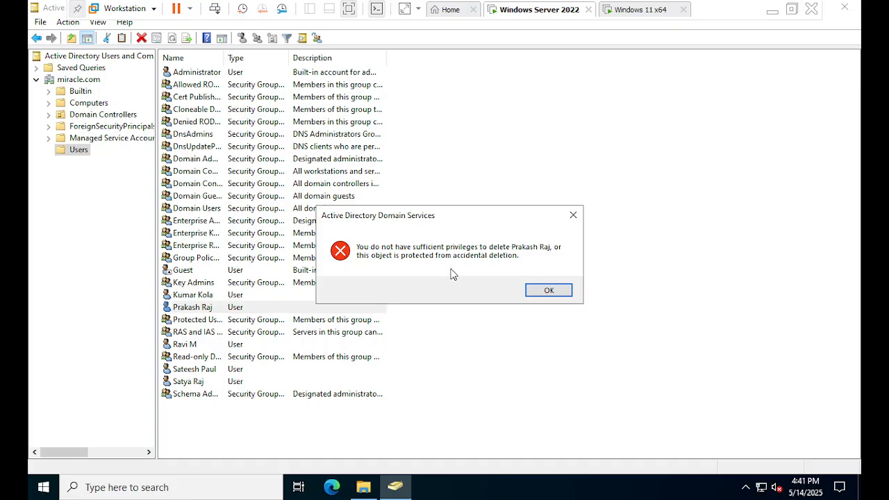
pyautogui.click(540, 291)
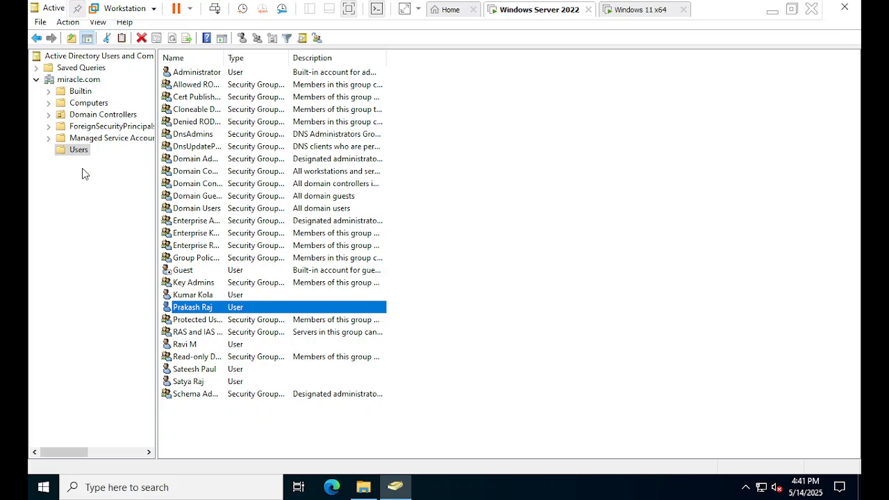
pyautogui.click(843, 12)
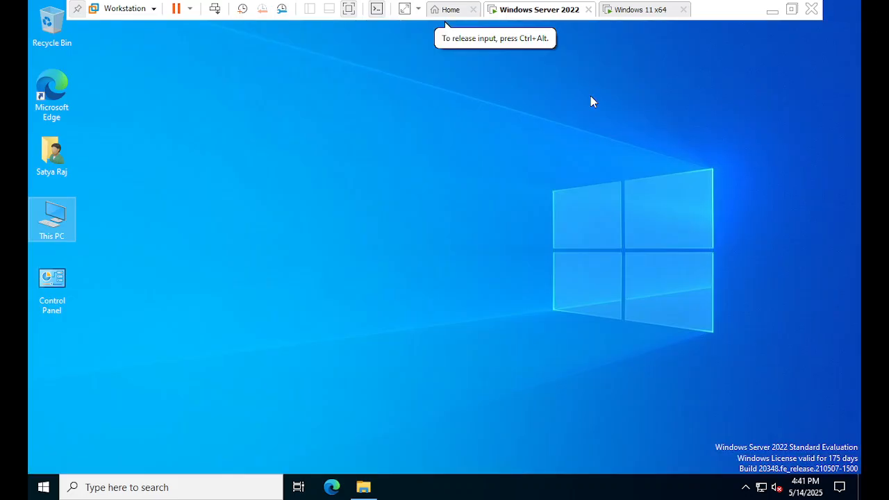
# Review the folders and drives in This PC in a maximized window, and close File Explorer
pyautogui.doubleClick(52, 234)
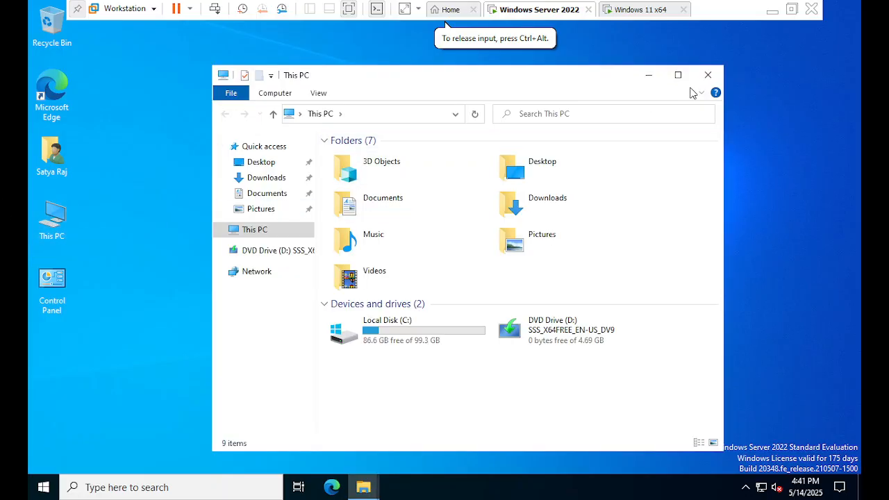
pyautogui.click(678, 75)
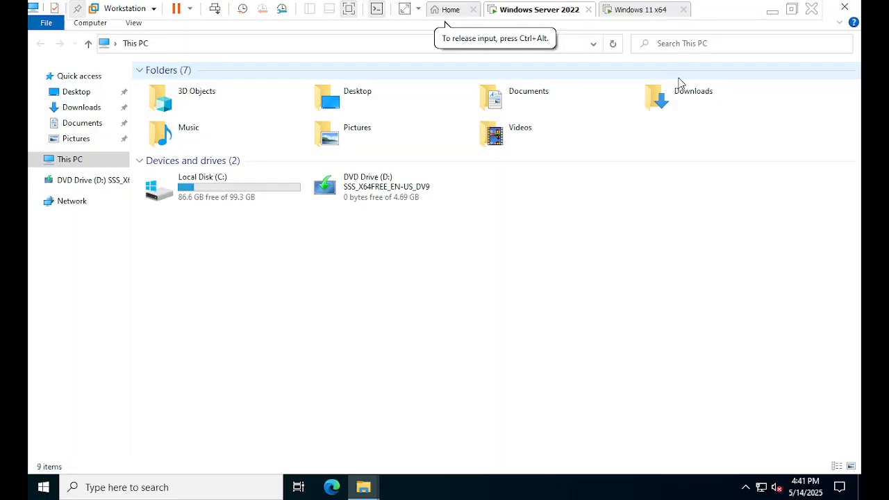
pyautogui.click(856, 10)
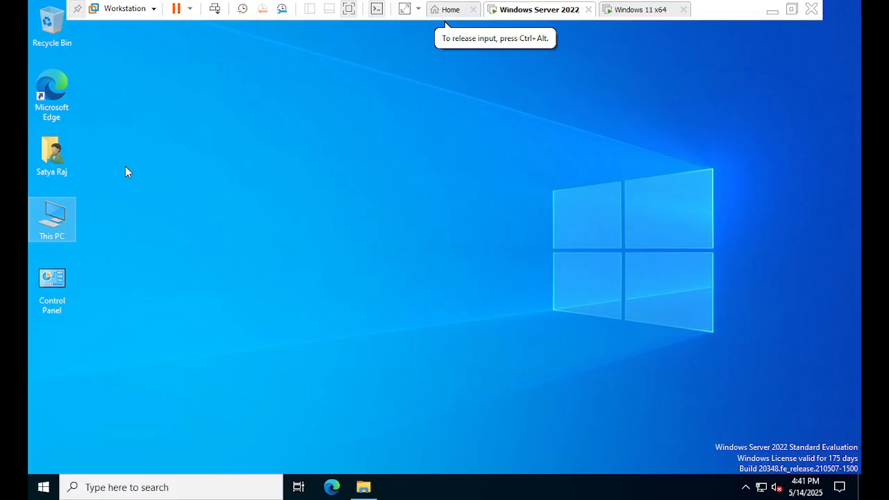
pyautogui.doubleClick(67, 228)
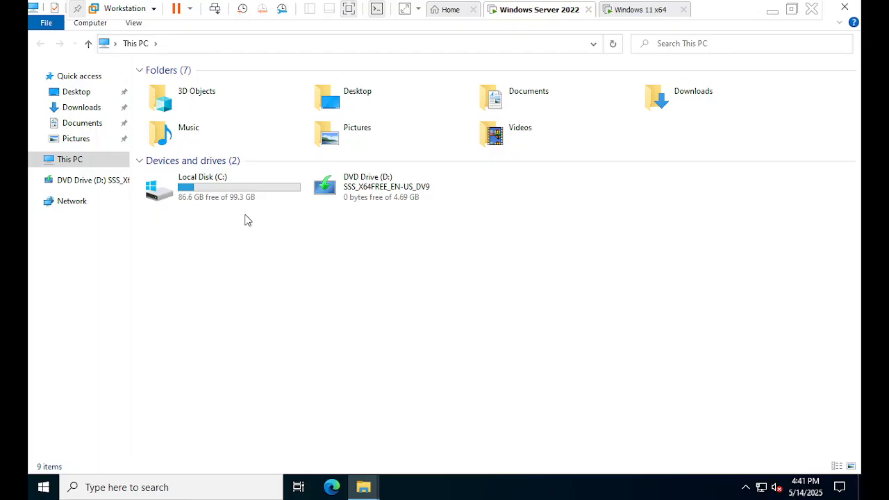
pyautogui.click(844, 7)
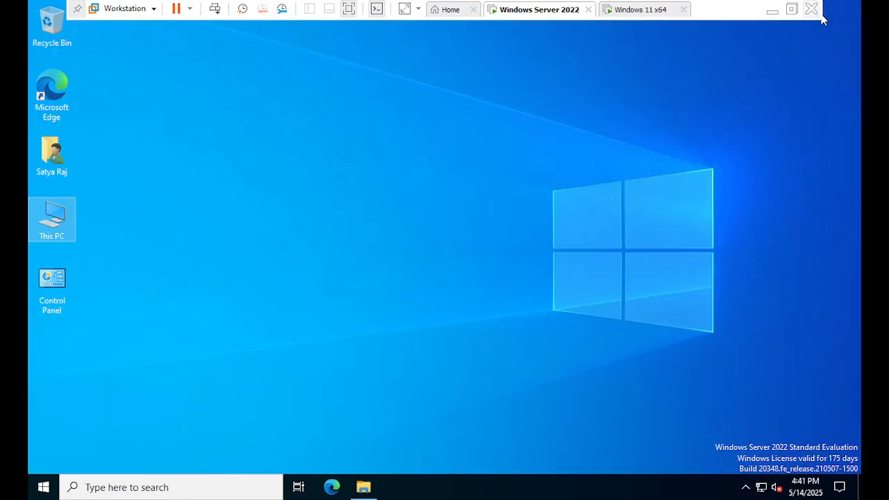
pyautogui.click(741, 489)
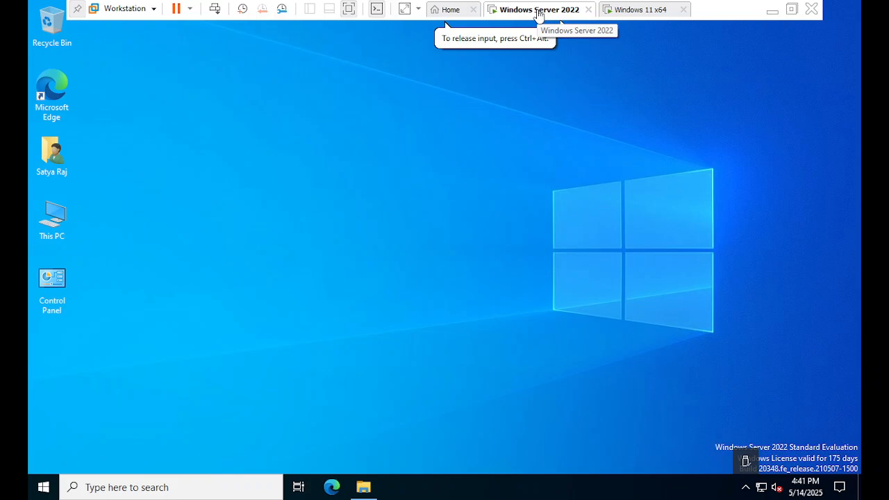
pyautogui.click(635, 11)
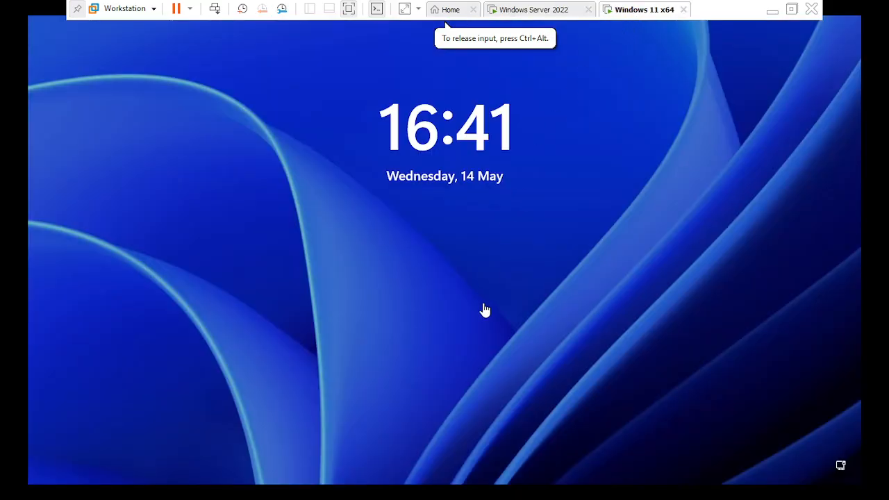
pyautogui.click(548, 11)
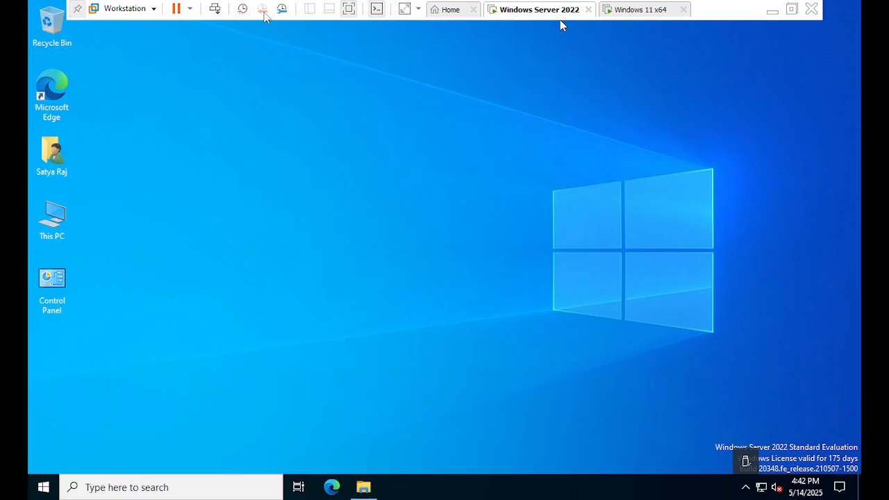
# Sign the domain user out of the Windows Server 2022 virtual machine
pyautogui.click(263, 10)
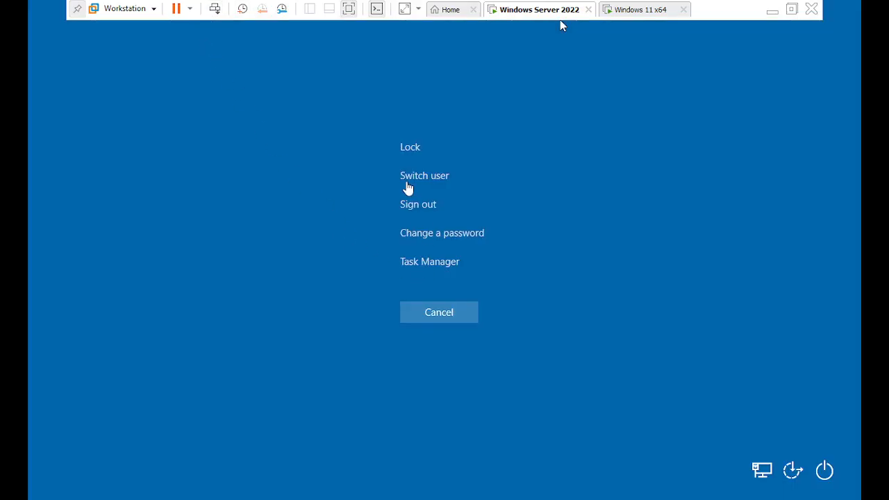
pyautogui.click(561, 25)
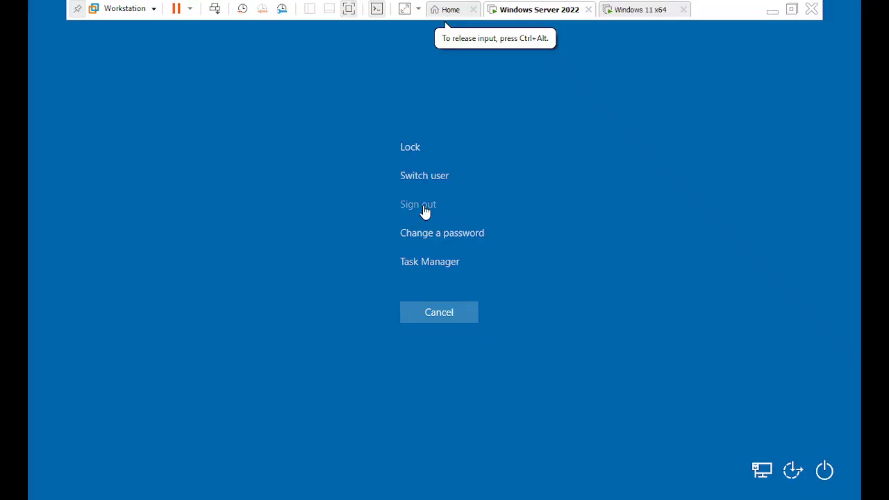
pyautogui.click(420, 205)
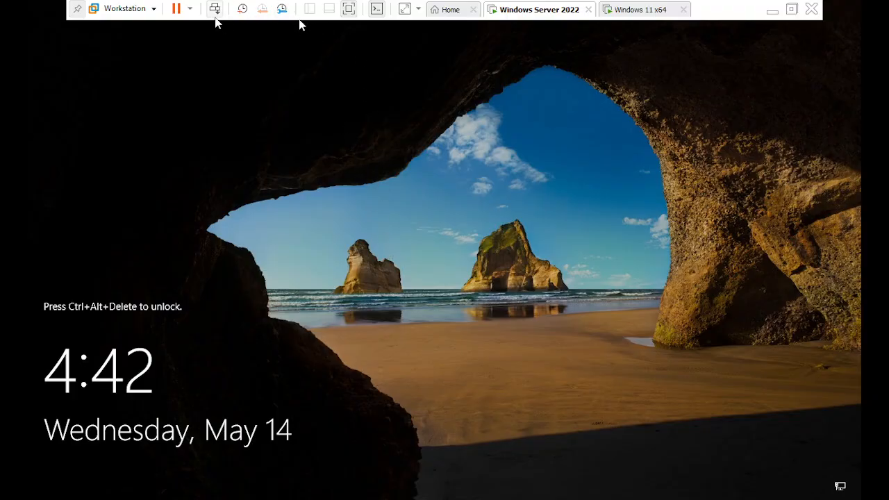
# Sign in to the MIRACLE domain on the server as administrator, entering the account password
pyautogui.click(215, 17)
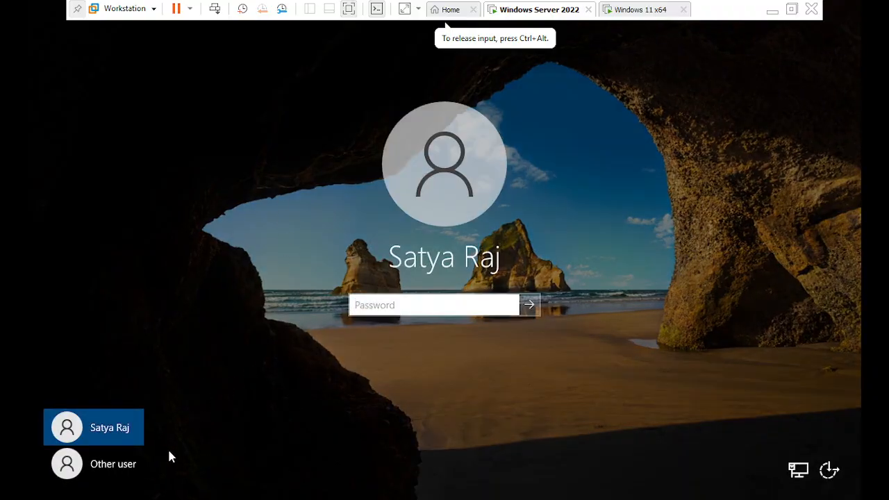
pyautogui.click(128, 466)
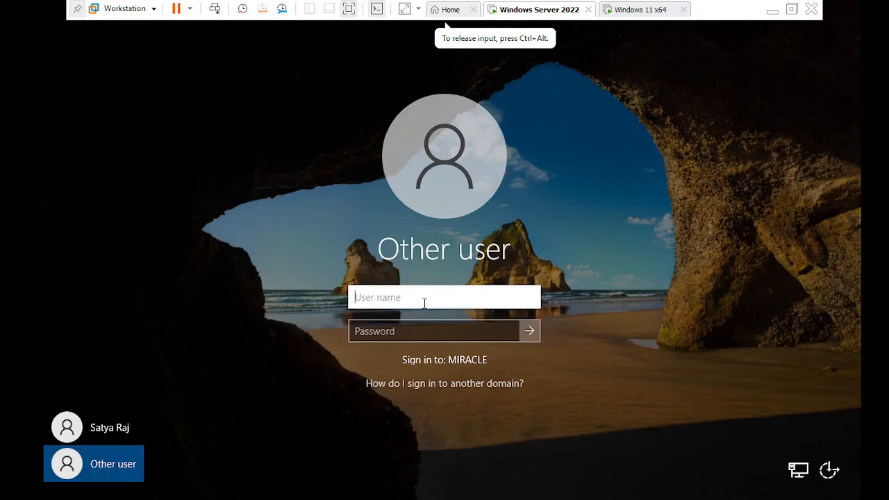
pyautogui.write('admin')
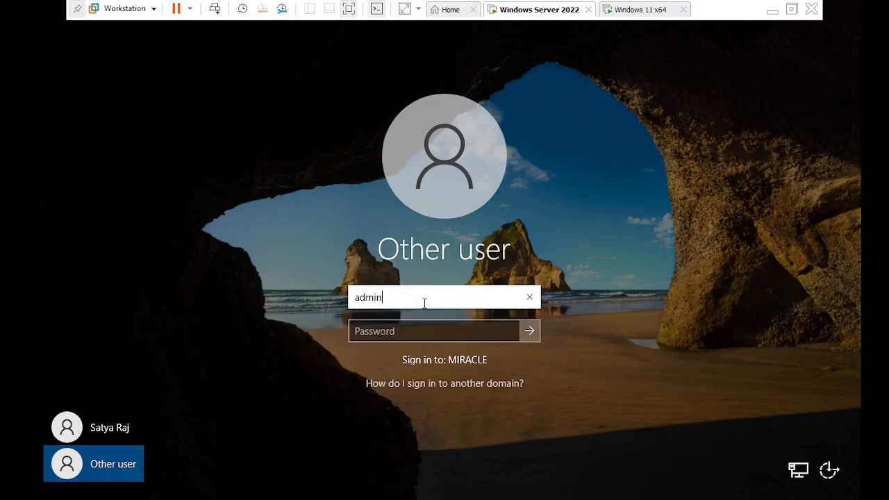
pyautogui.write('istrator')
pyautogui.press('Tab')
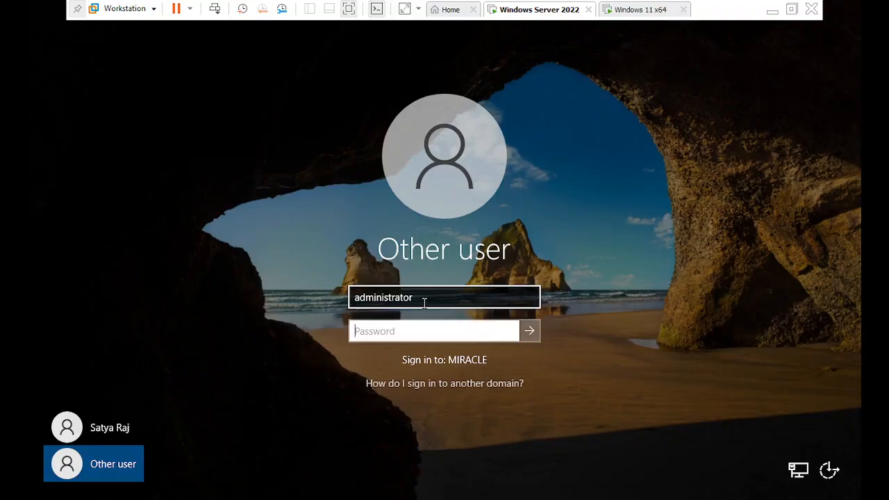
pyautogui.write('P@ssw0rd12')
pyautogui.press('Return')
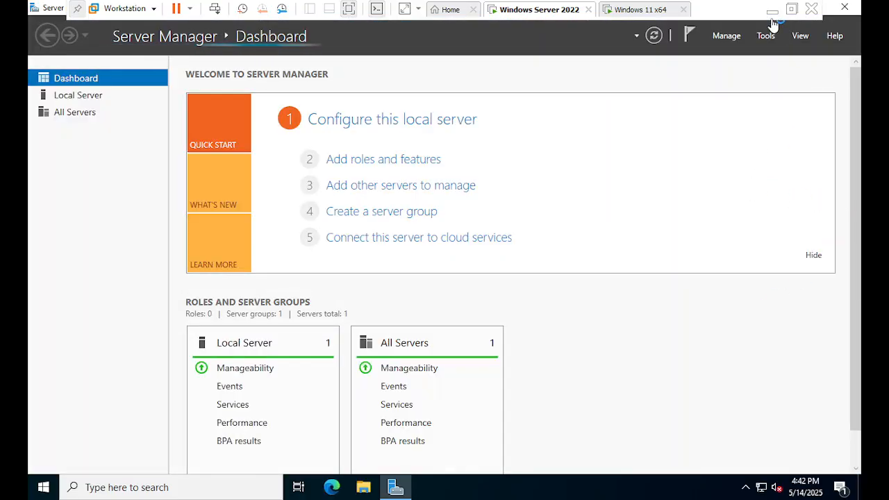
# Switch to the Net accounts document in Microsoft Word and read the topics on domain user login and account lock out policy
pyautogui.click(772, 11)
pyautogui.moveTo(617, 484)
pyautogui.click(457, 375)
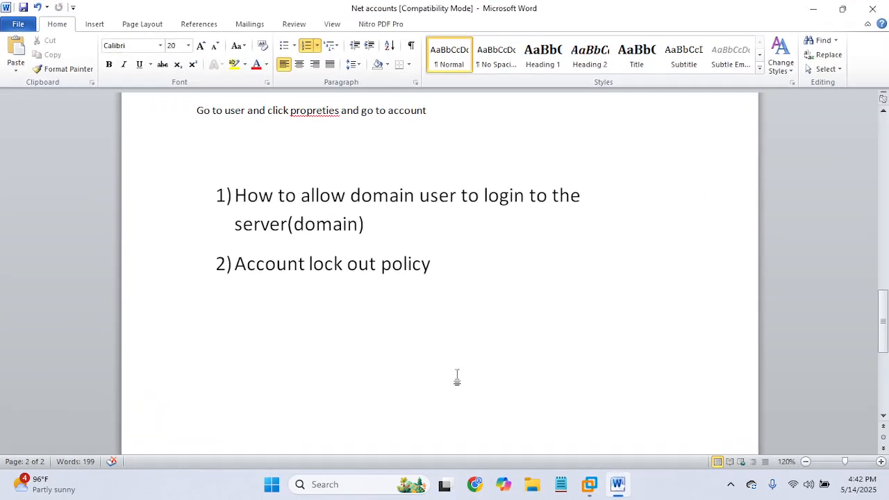
pyautogui.tripleClick(401, 232)
pyautogui.click(451, 280)
pyautogui.tripleClick(458, 276)
pyautogui.click(337, 303)
pyautogui.scroll(6, 453, 274)
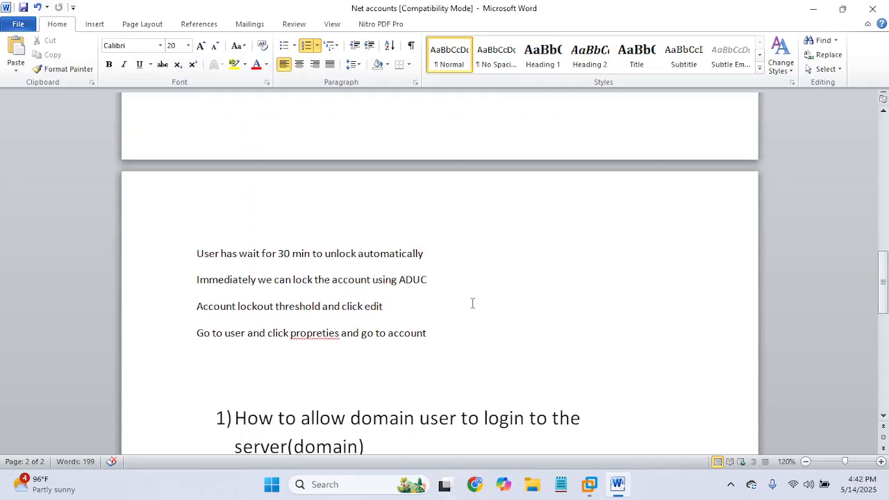
pyautogui.scroll(-8, 472, 304)
pyautogui.scroll(1, 585, 244)
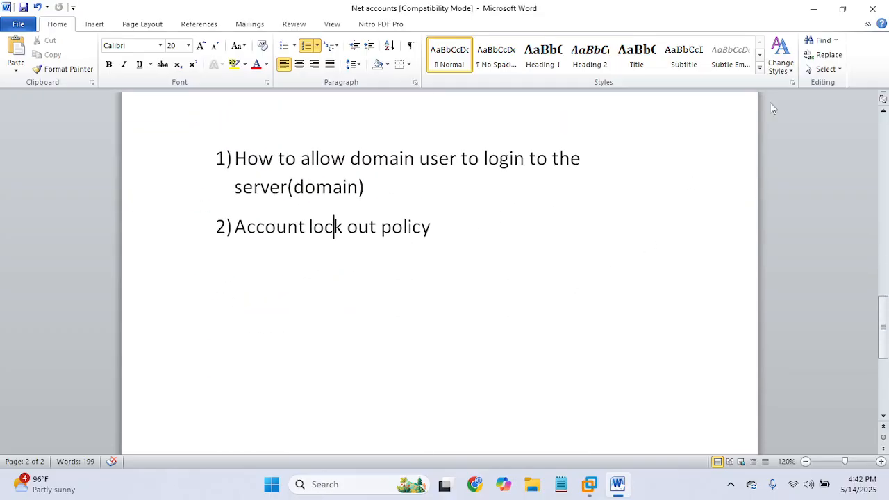
pyautogui.click(817, 14)
# Switch back to VMware Workstation and look through the administrative tools offered in Server Manager
pyautogui.click(590, 485)
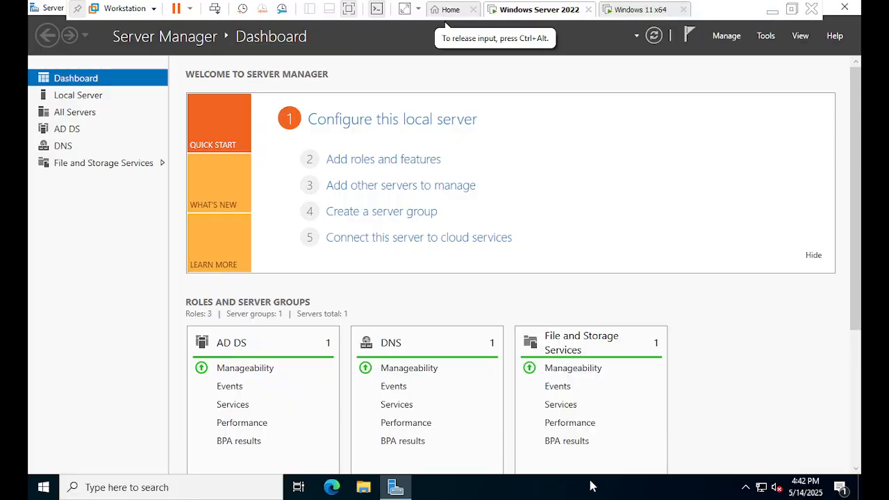
pyautogui.click(765, 37)
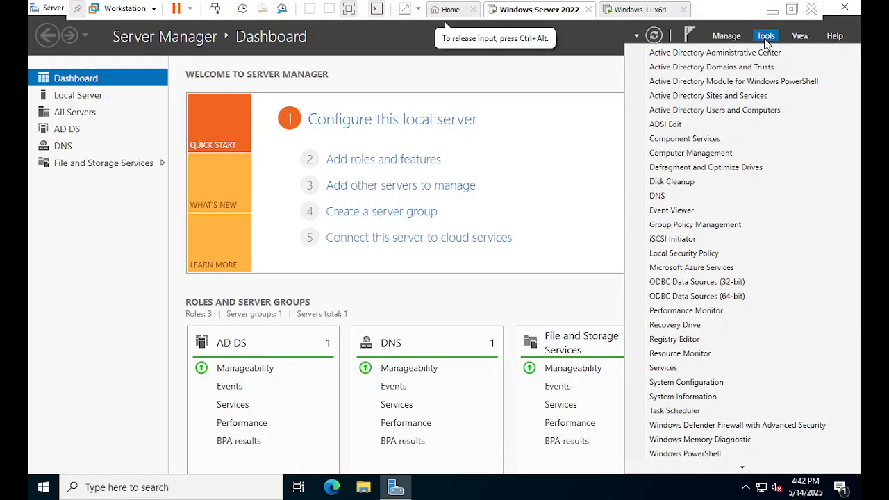
pyautogui.click(609, 109)
# Switch to the Windows 11 x64 virtual machine and choose to sign in as another user
pyautogui.click(640, 21)
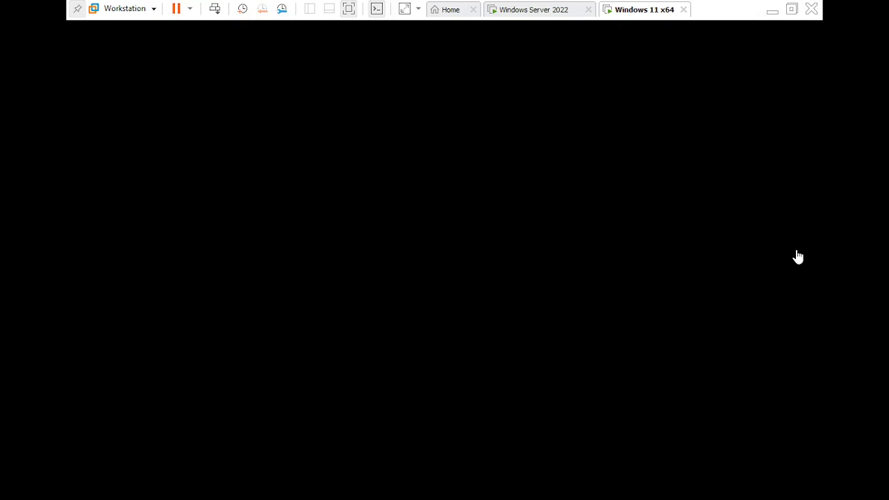
pyautogui.click(795, 278)
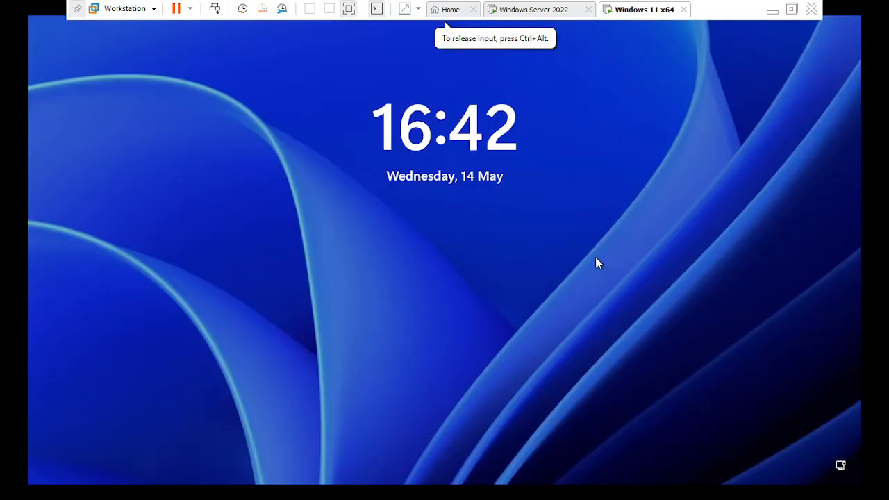
pyautogui.click(499, 286)
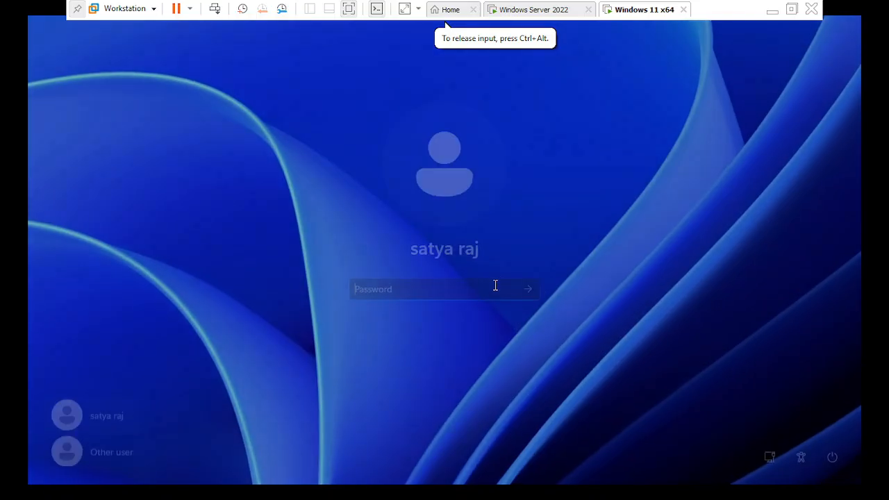
pyautogui.click(430, 290)
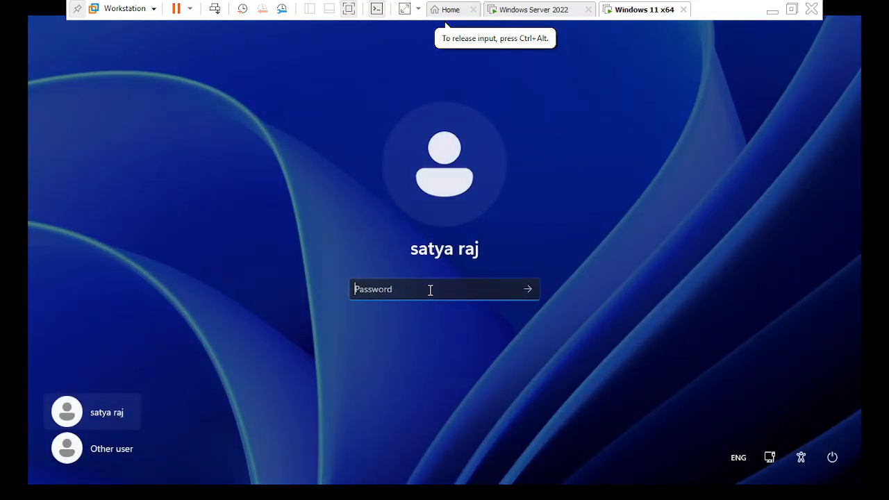
pyautogui.click(109, 450)
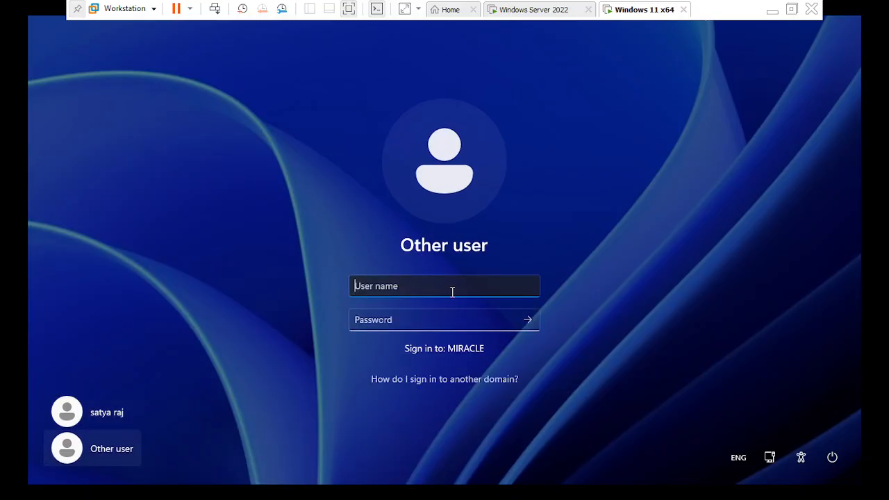
# Sign in to the MIRACLE domain on the Windows 11 client with the domain user's name and account password
pyautogui.write('prakash')
pyautogui.press('Tab')
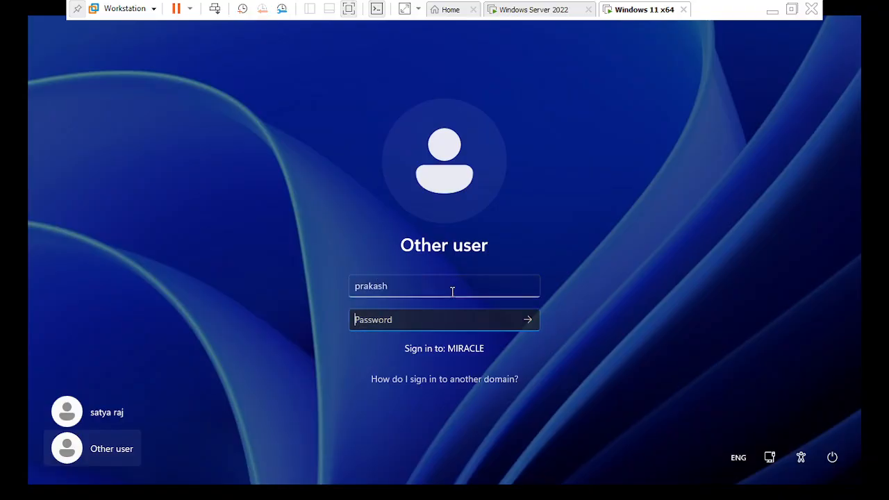
pyautogui.write('••••')
pyautogui.press('Return')
pyautogui.press('Return')
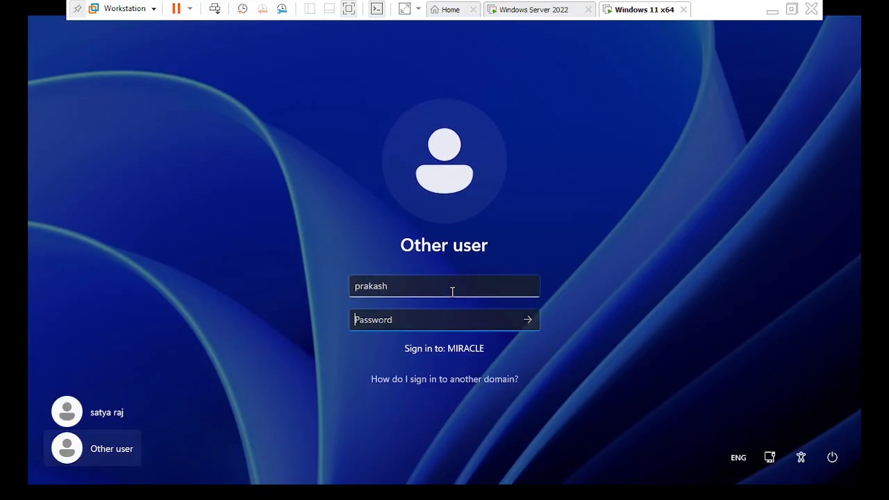
pyautogui.write('•••')
pyautogui.write('a')
pyautogui.write('aa')
pyautogui.press('Return')
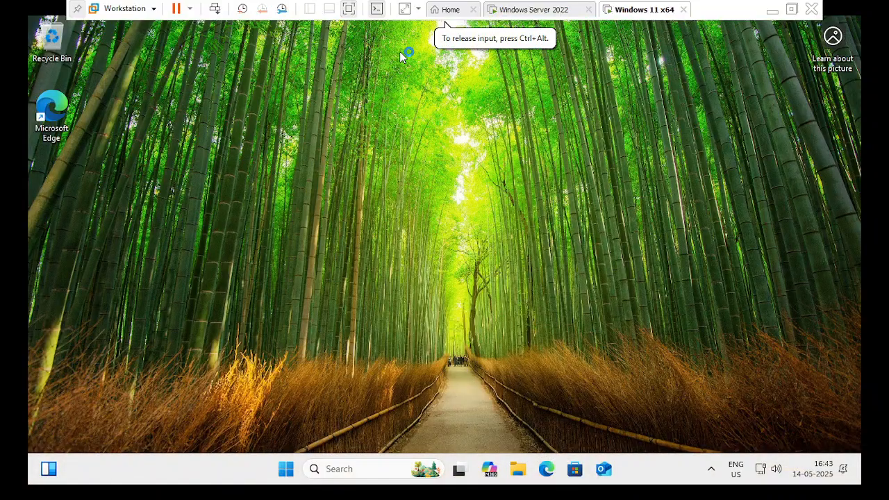
# Leave the domain user's Windows 11 session and return to the account's sign-in screen
pyautogui.click(215, 9)
pyautogui.click(440, 157)
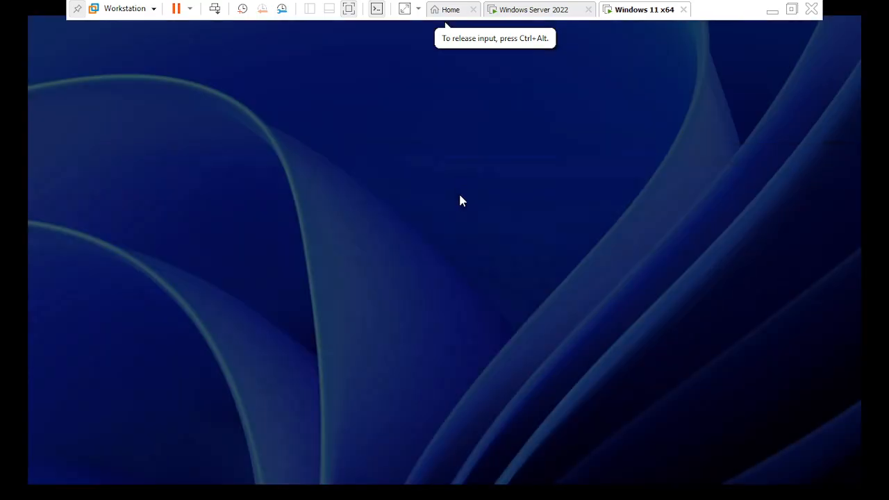
pyautogui.click(468, 256)
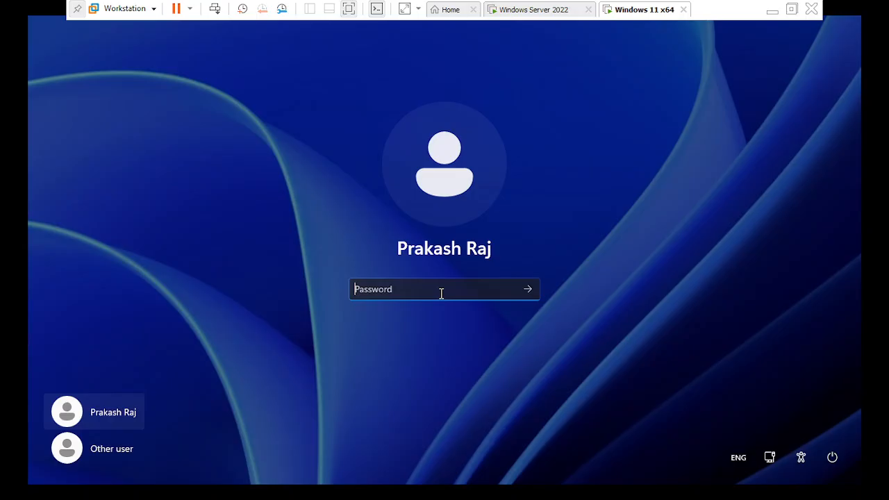
# Test account lockout by repeatedly trying to sign in as the domain user with incorrect passwords, dismissing each error
pyautogui.write('*******')
pyautogui.press('Return')
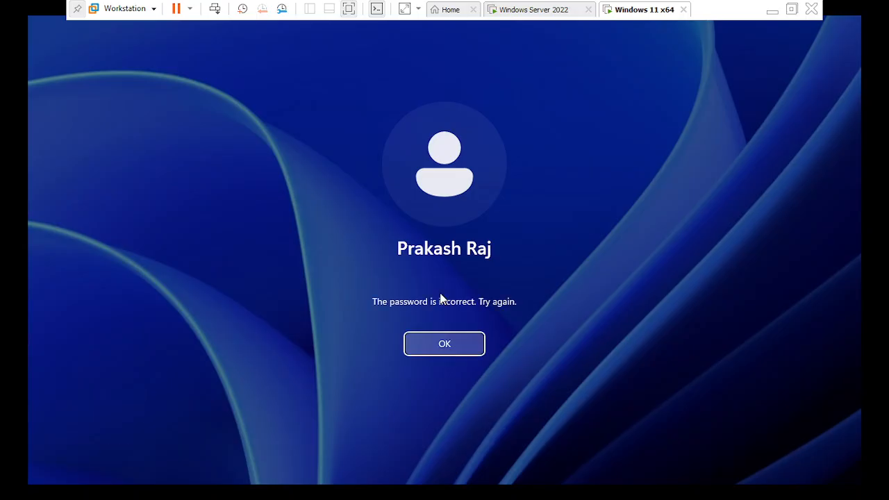
pyautogui.press('Return')
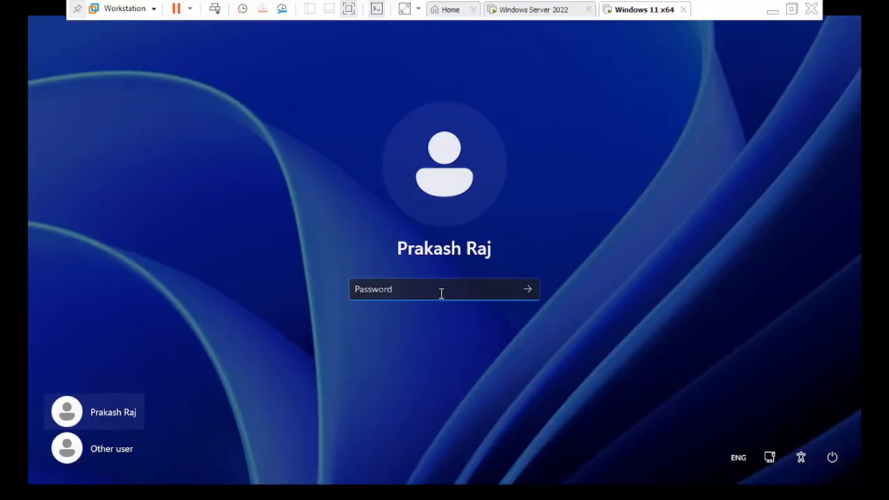
pyautogui.write('*****')
pyautogui.press('Return')
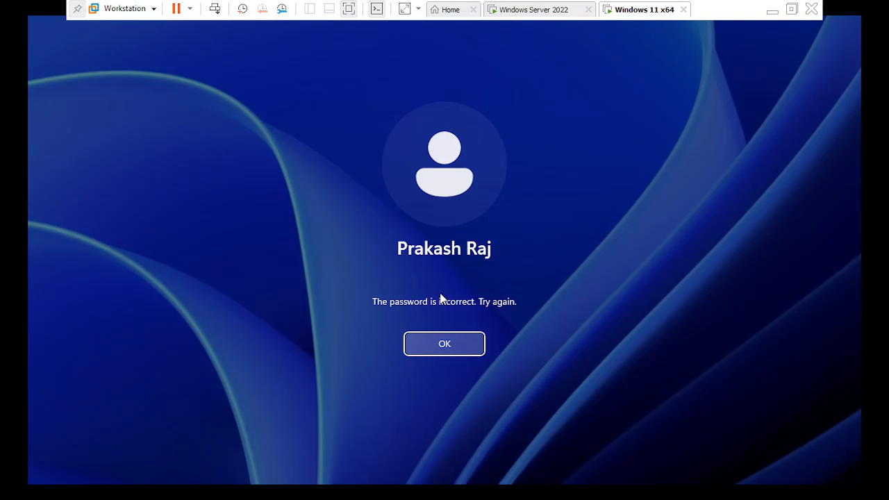
pyautogui.press('Return')
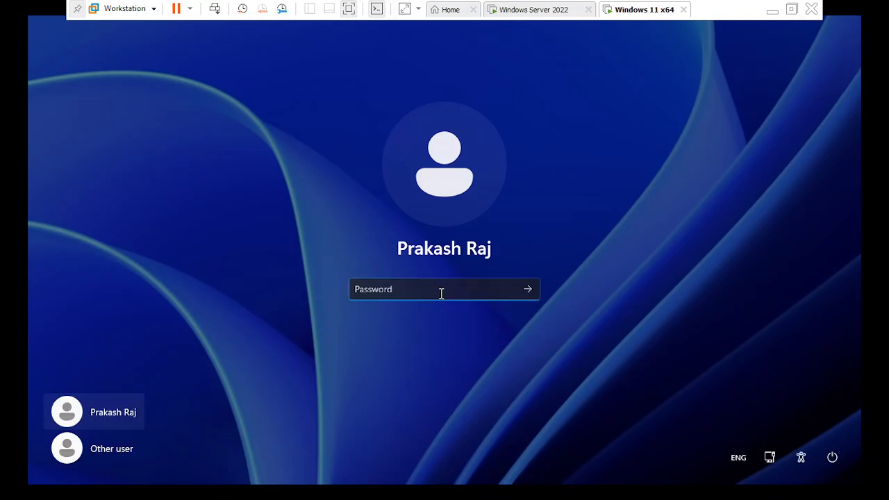
pyautogui.write('******')
pyautogui.press('Return')
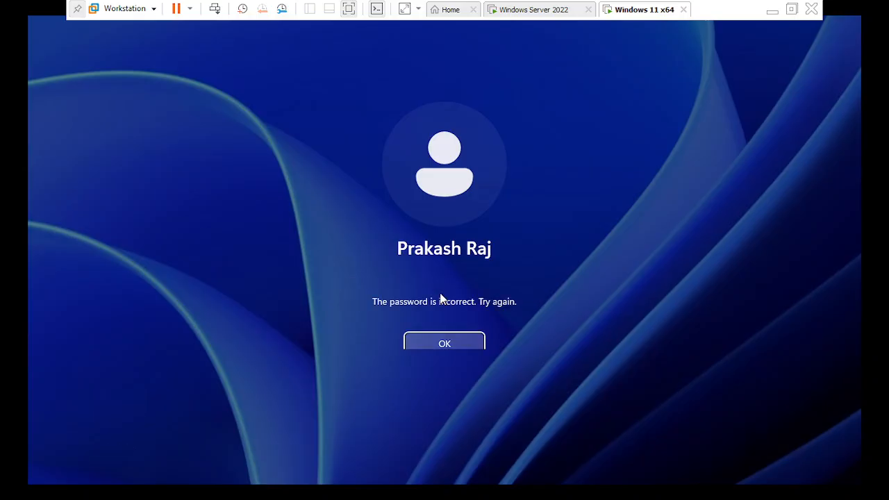
pyautogui.press('Return')
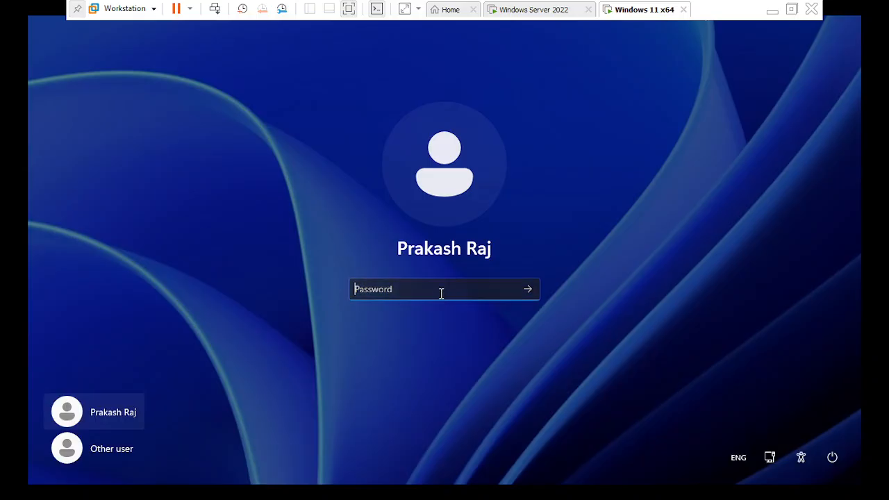
pyautogui.write('******')
pyautogui.press('Return')
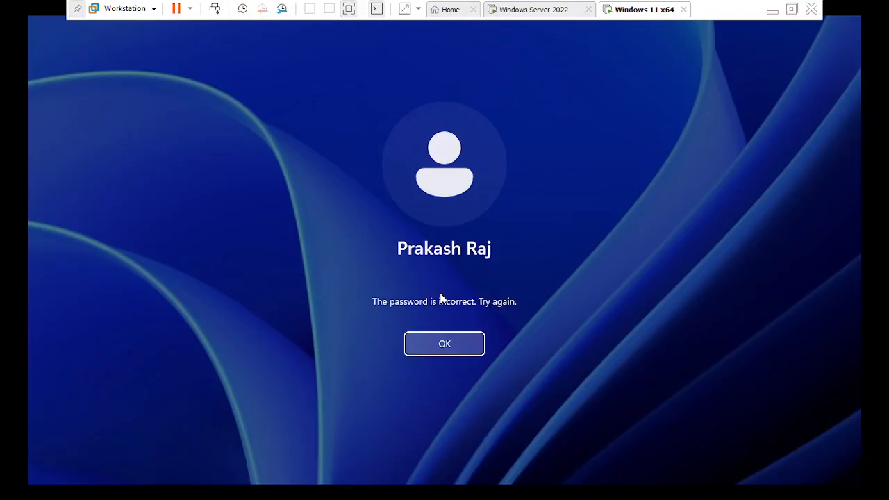
pyautogui.press('Return')
pyautogui.press('Return')
pyautogui.press('Return')
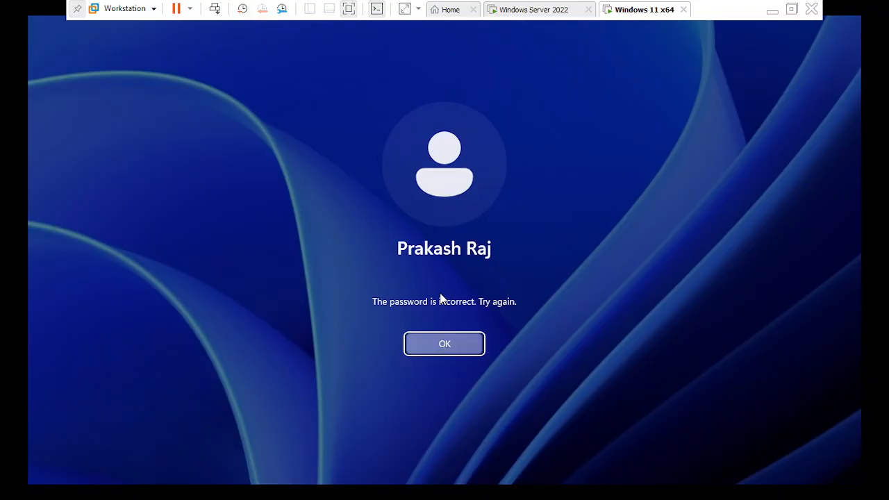
pyautogui.press('Return')
pyautogui.write('*****')
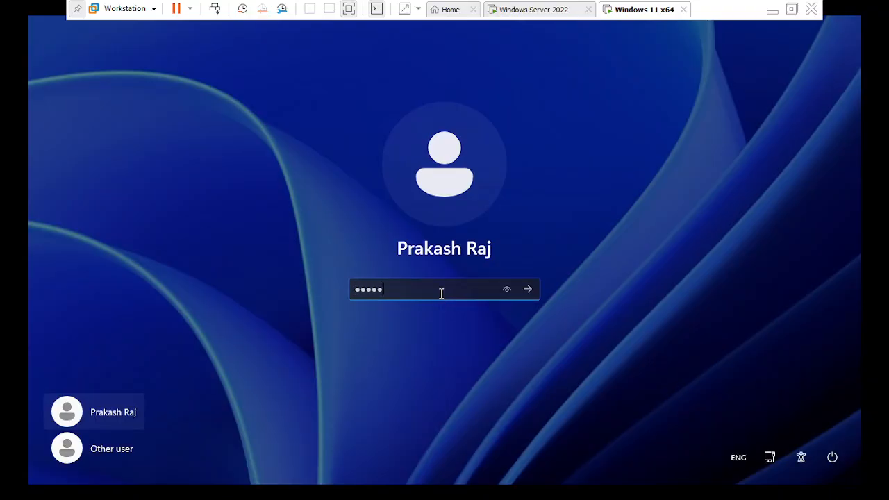
pyautogui.write('**')
pyautogui.press('Return')
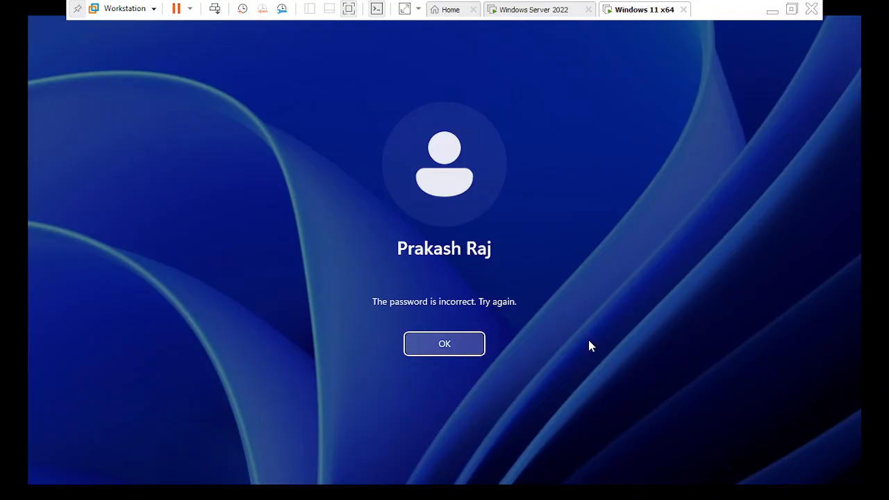
pyautogui.click(453, 344)
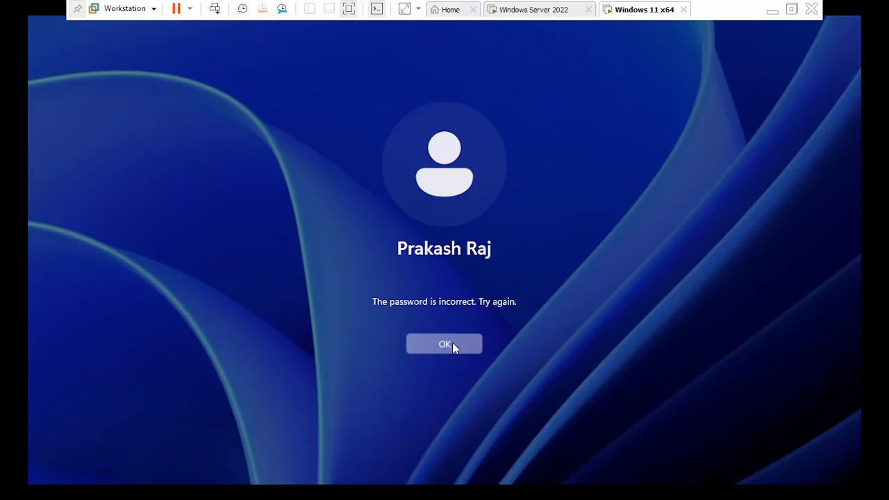
pyautogui.click(447, 291)
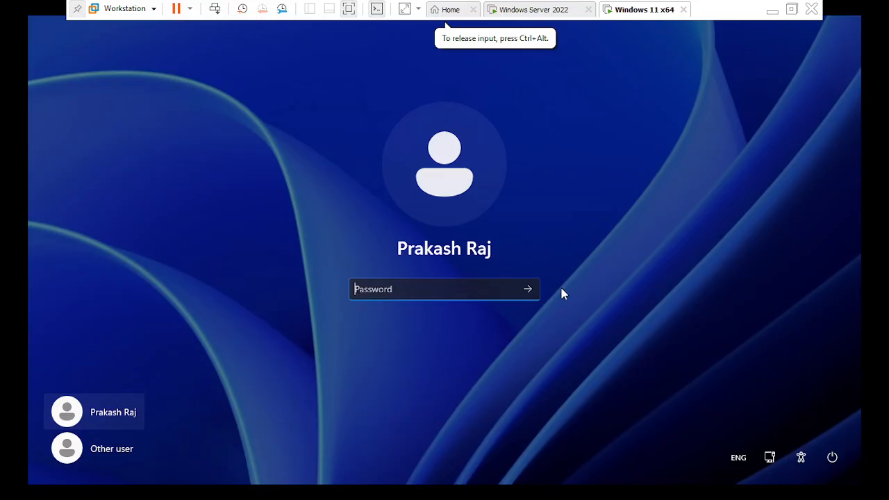
# Switch to the Windows Server 2022 virtual machine and open Group Policy Management from Server Manager
pyautogui.click(531, 11)
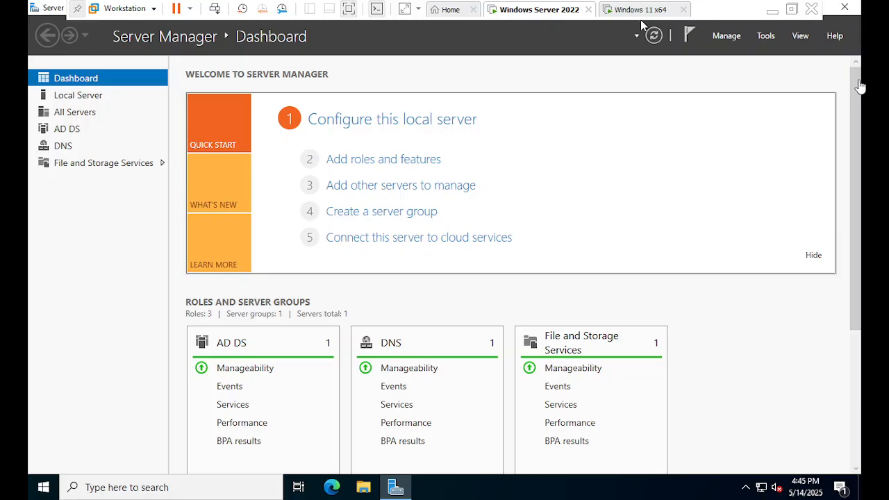
pyautogui.click(858, 120)
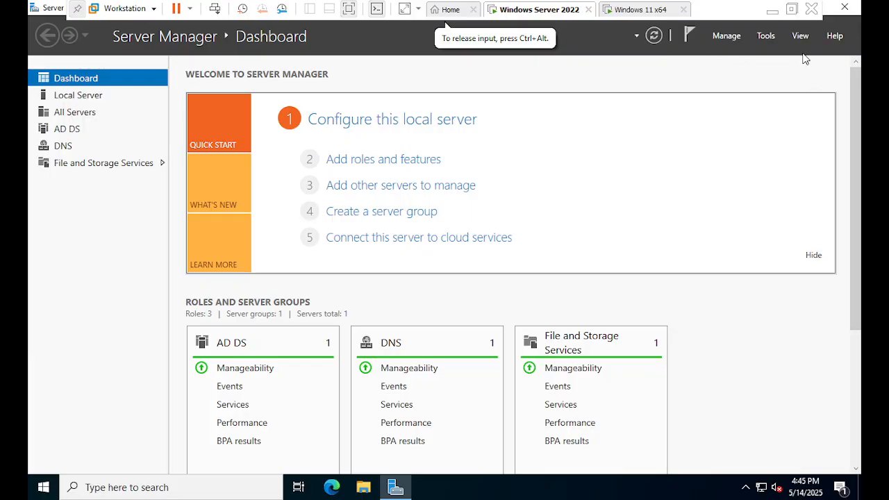
pyautogui.click(766, 39)
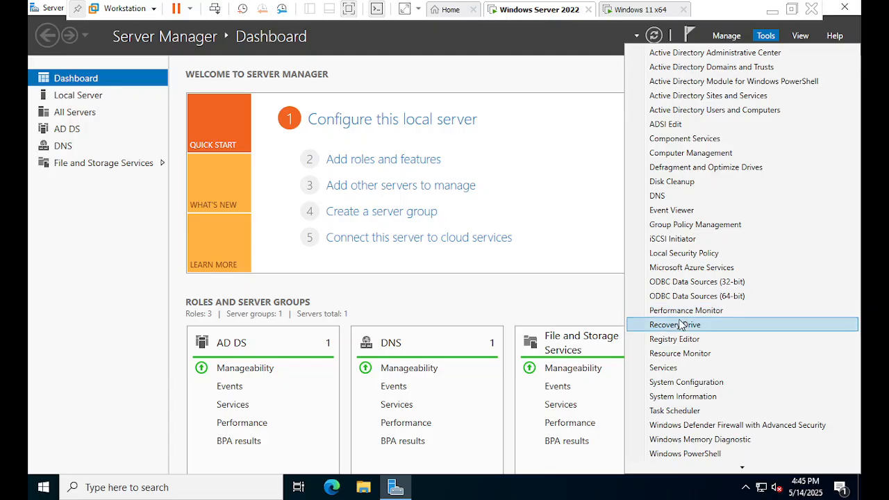
pyautogui.scroll(-1, 710, 193)
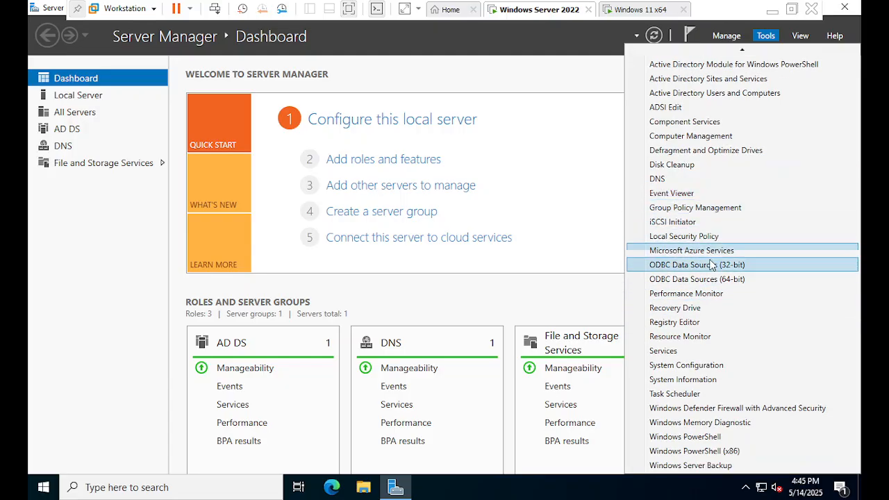
pyautogui.click(700, 207)
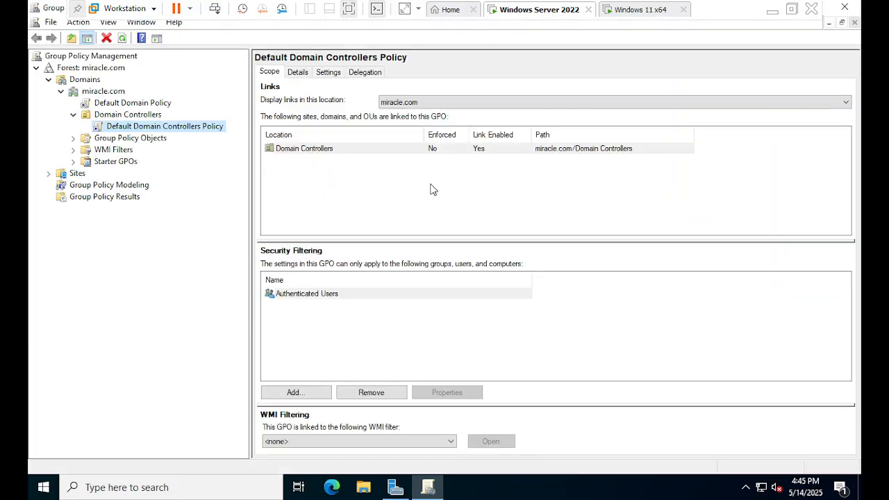
# Open the Default Domain Policy linked to miracle.com for editing and maximize the policy editor window
pyautogui.click(61, 92)
pyautogui.click(60, 92)
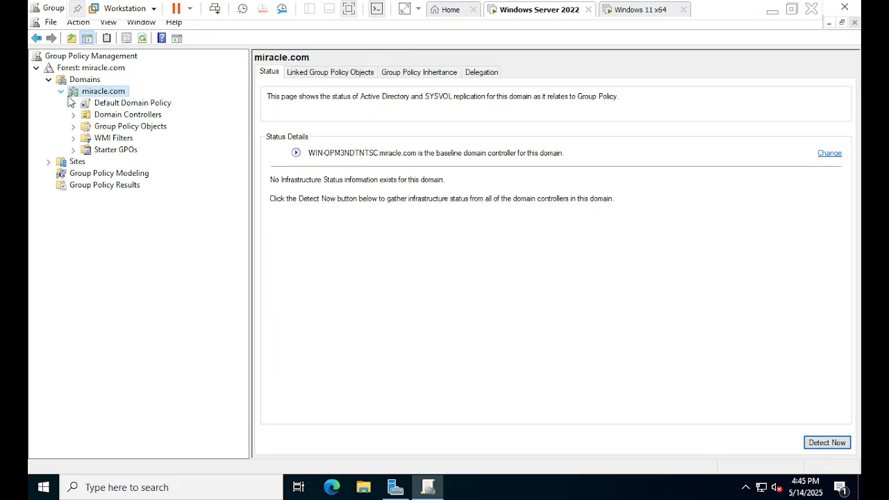
pyautogui.click(109, 104)
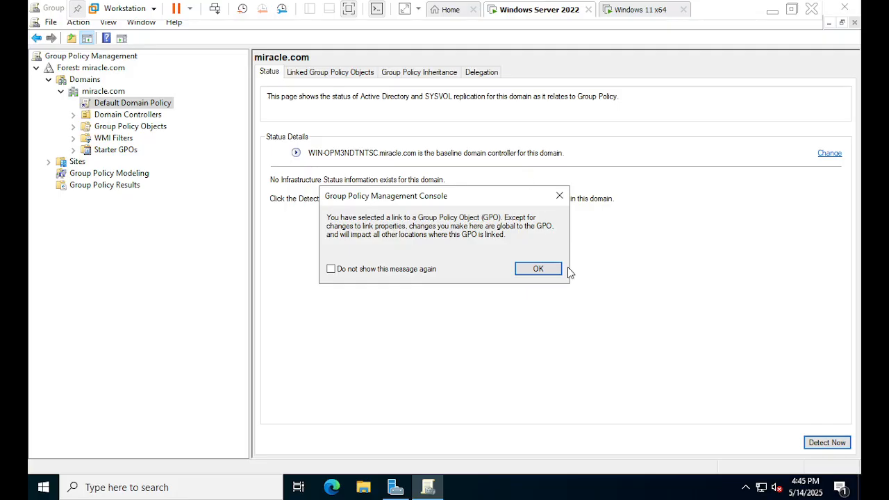
pyautogui.click(538, 268)
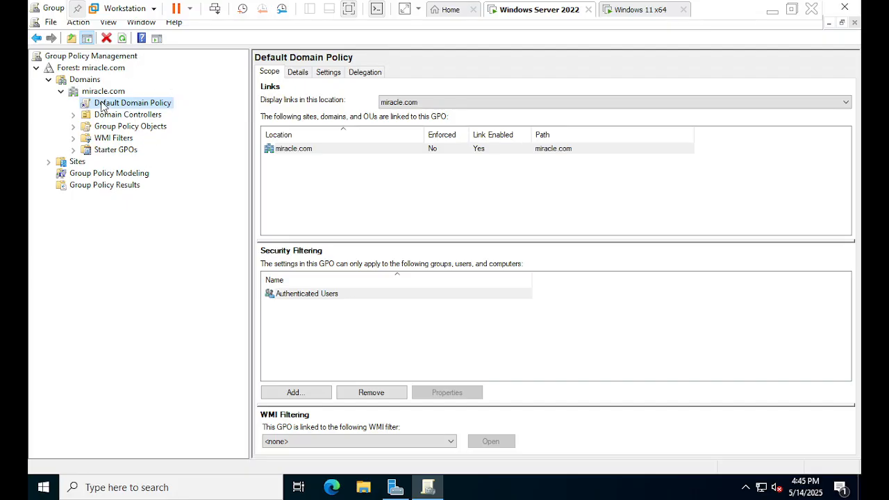
pyautogui.click(67, 79)
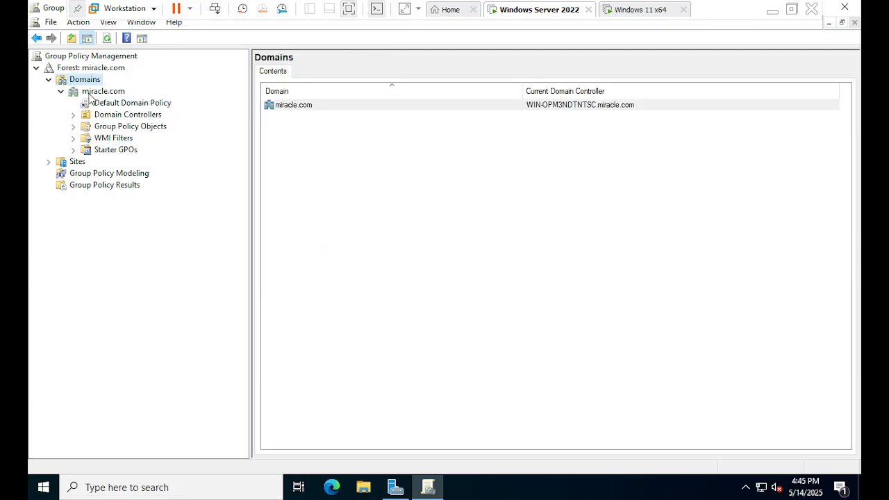
pyautogui.click(95, 92)
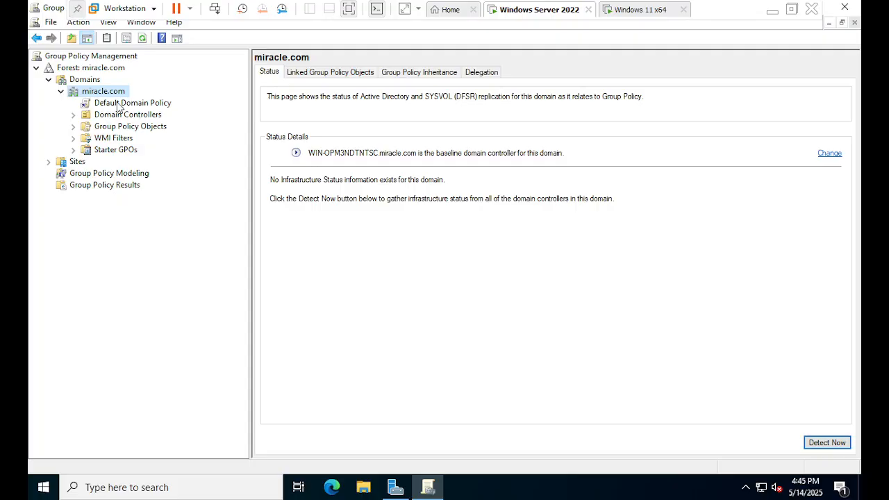
pyautogui.click(119, 105)
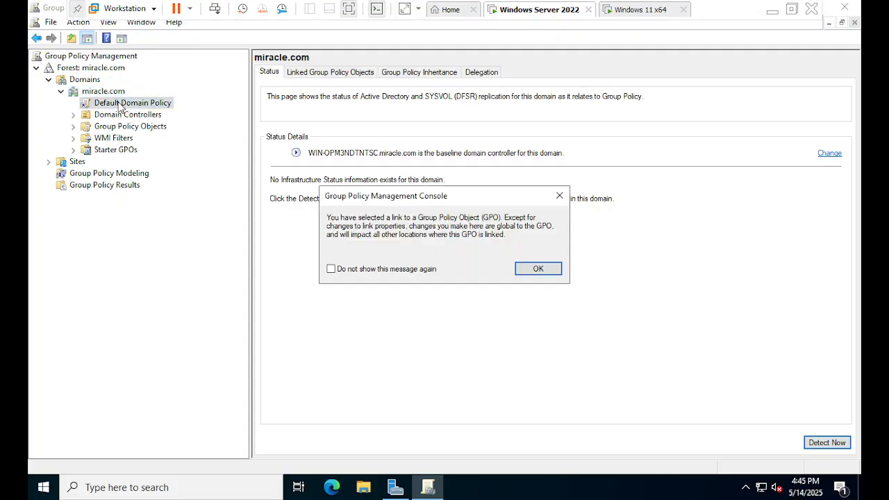
pyautogui.click(547, 268)
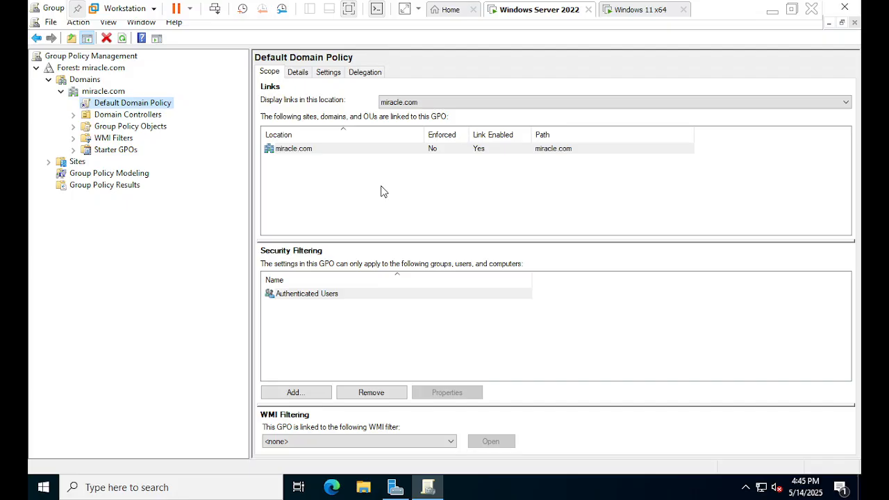
pyautogui.rightClick(158, 105)
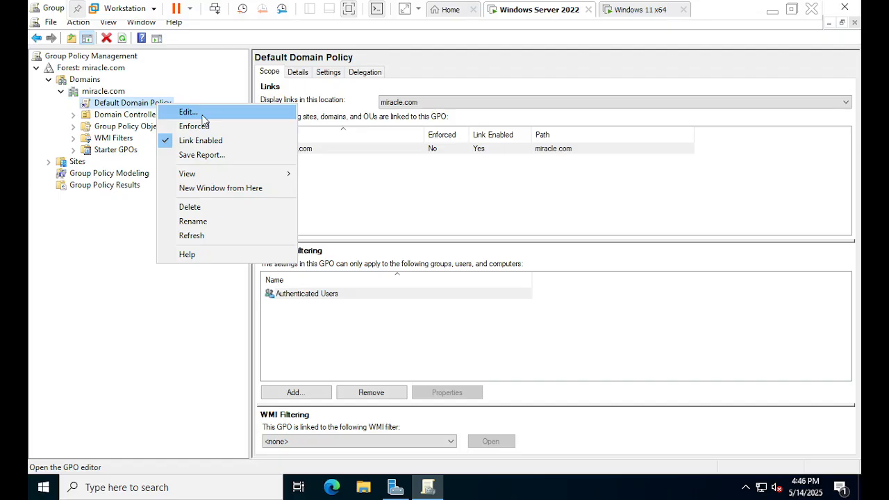
pyautogui.click(188, 113)
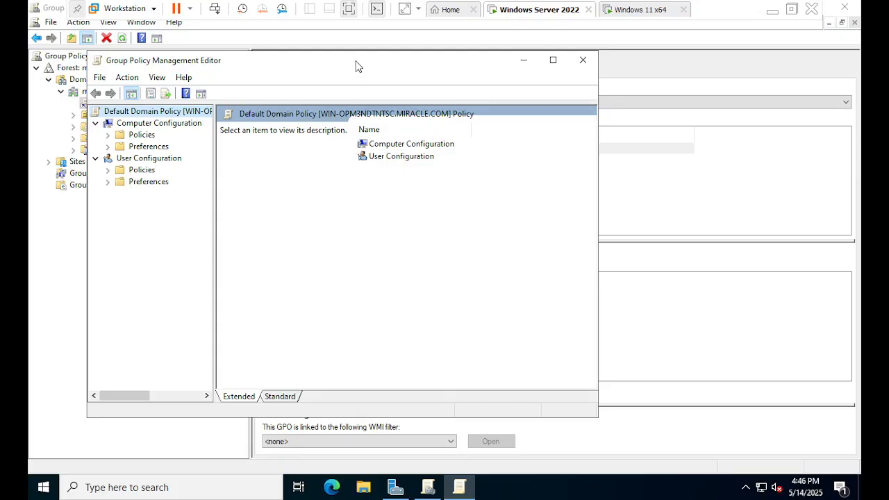
pyautogui.doubleClick(356, 66)
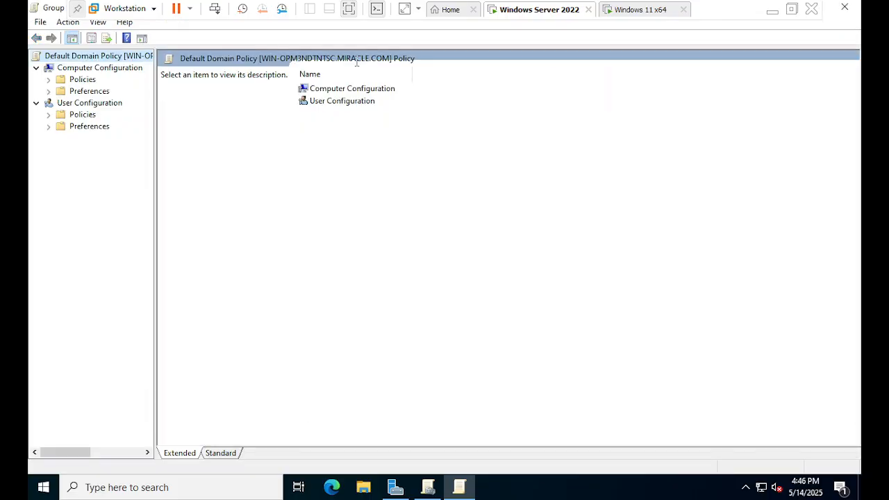
# Under Computer Configuration, expand Policies, Windows Settings and Security Settings, and widen the tree pane to show the full node names
pyautogui.click(99, 72)
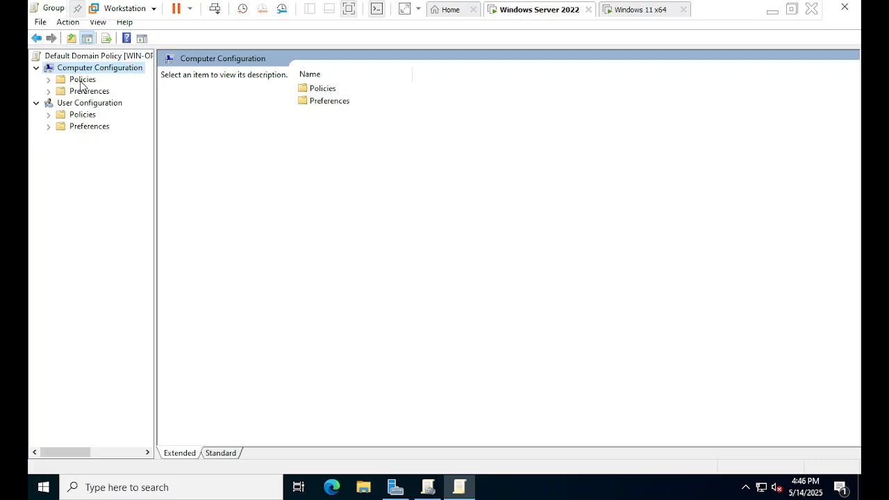
pyautogui.click(82, 80)
pyautogui.click(50, 80)
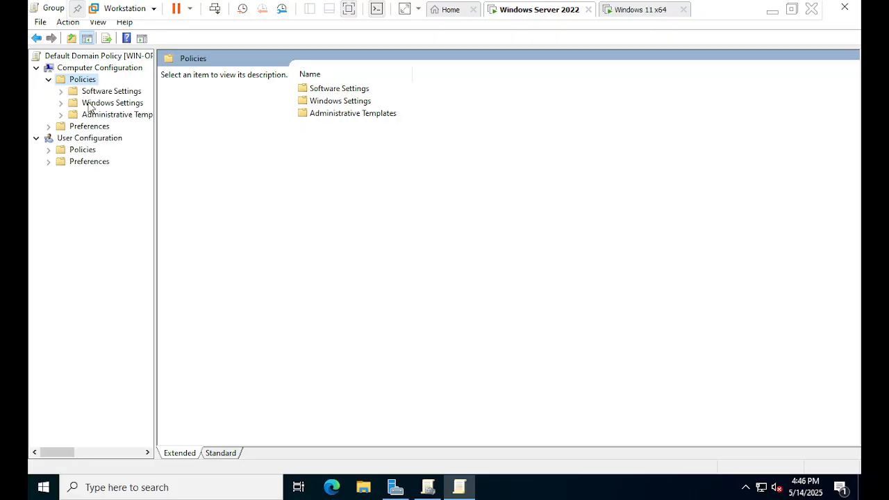
pyautogui.click(91, 103)
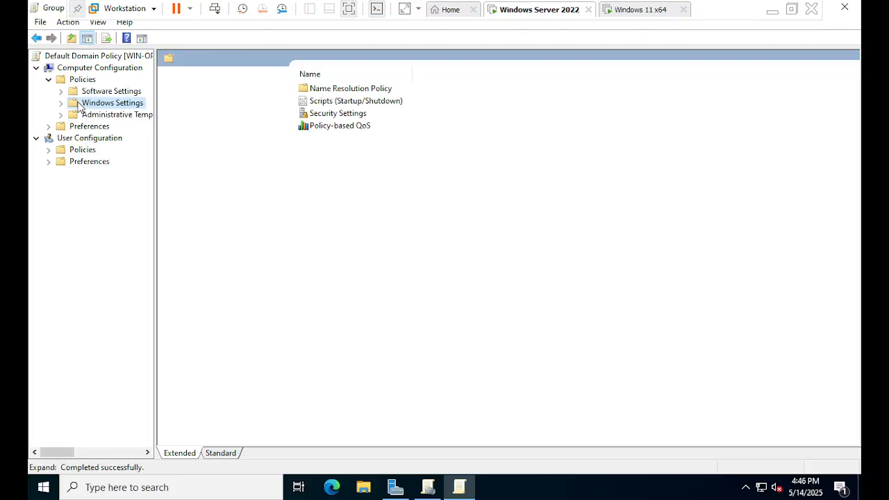
pyautogui.click(62, 103)
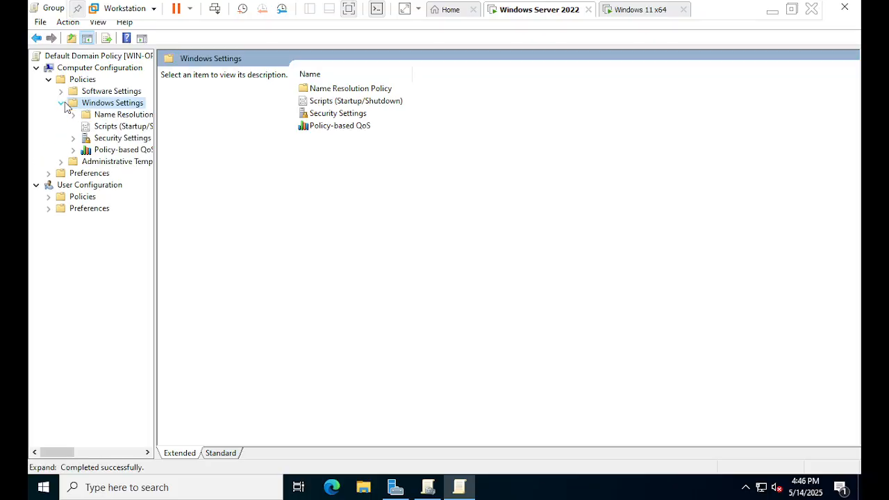
pyautogui.click(97, 142)
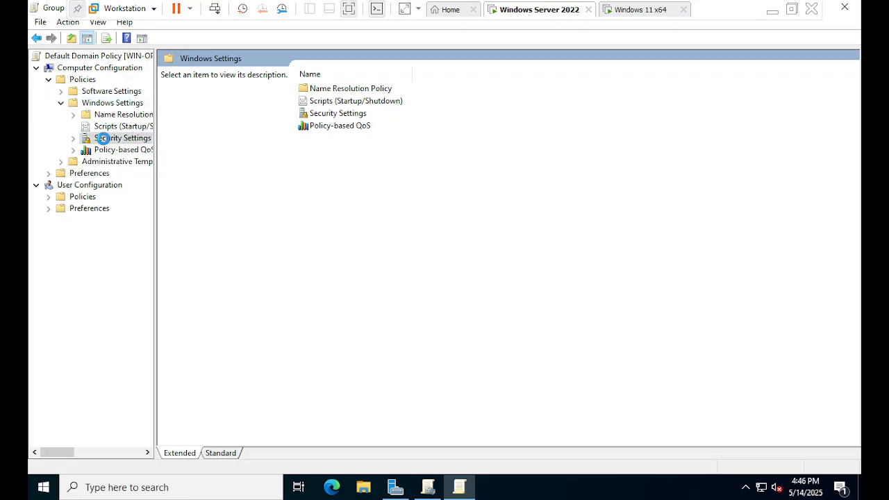
pyautogui.click(77, 140)
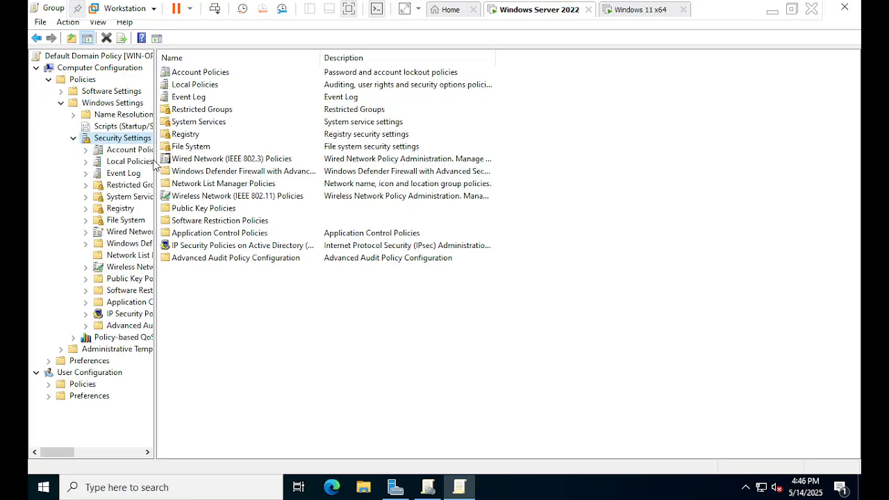
pyautogui.moveTo(155, 165); pyautogui.dragTo(217, 165)
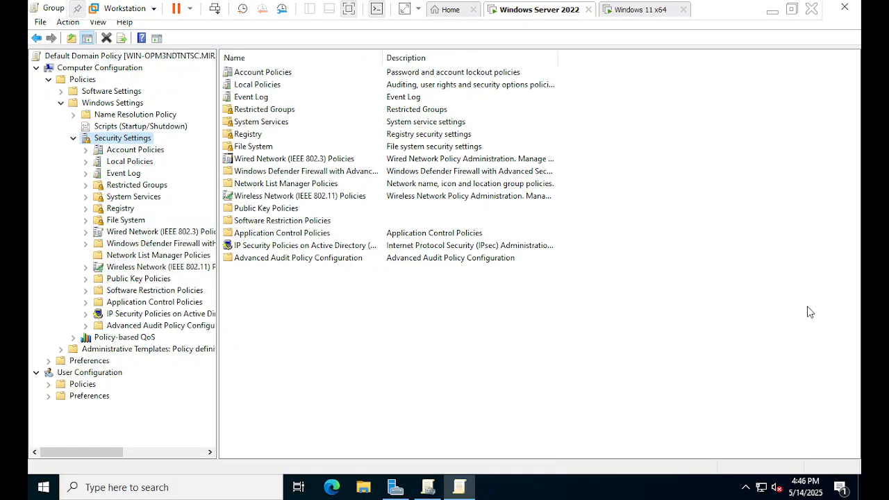
# Go to Account Lockout Policy within Account Policies and open the Account lockout threshold properties
pyautogui.click(116, 151)
pyautogui.click(85, 150)
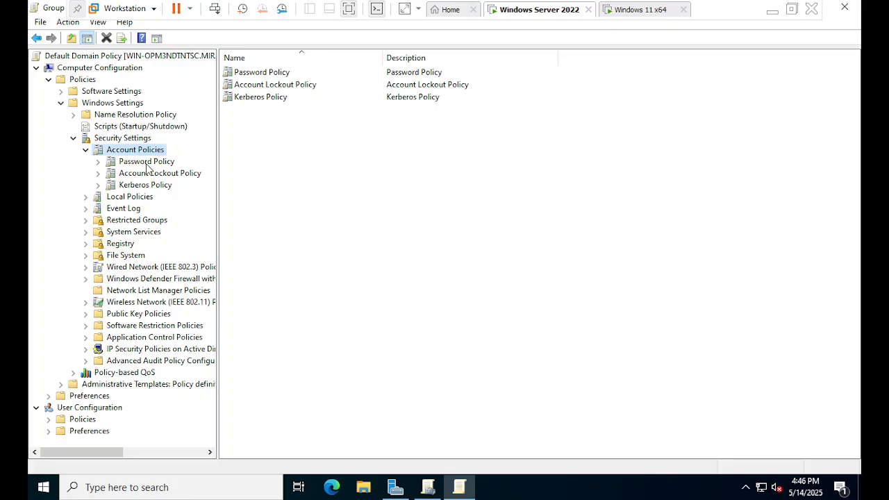
pyautogui.click(147, 164)
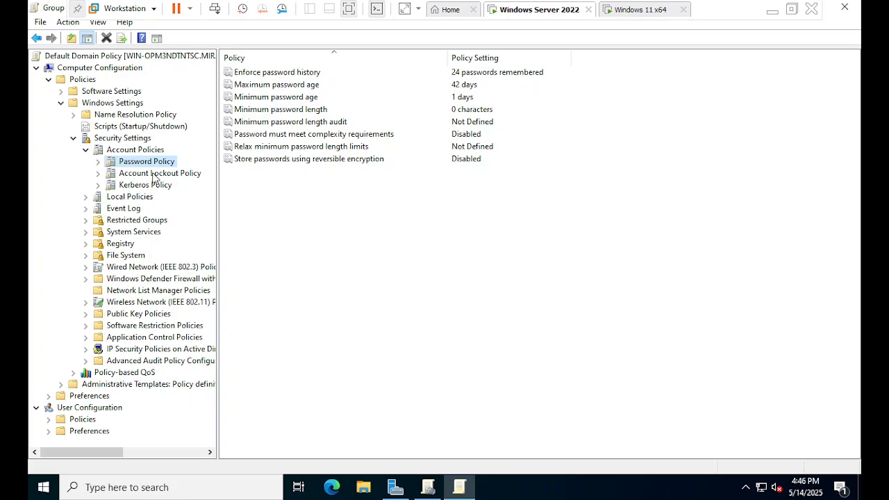
pyautogui.press('ctrl')
pyautogui.click(135, 177)
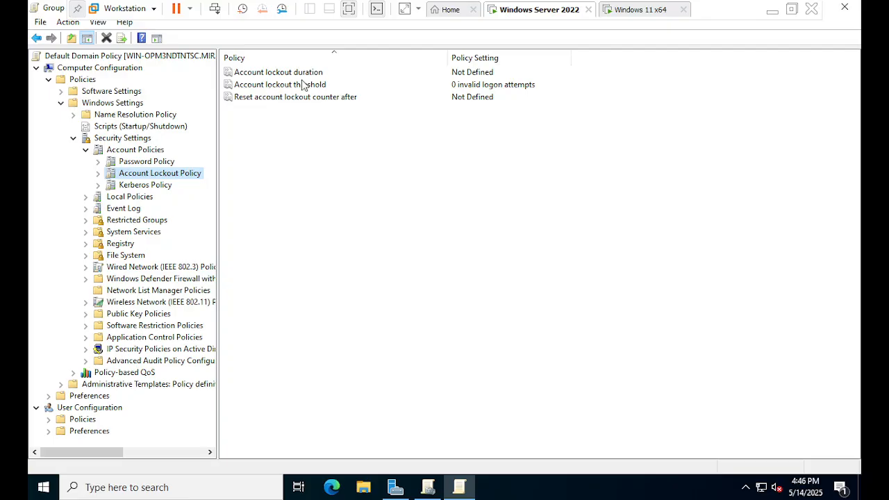
pyautogui.click(274, 86)
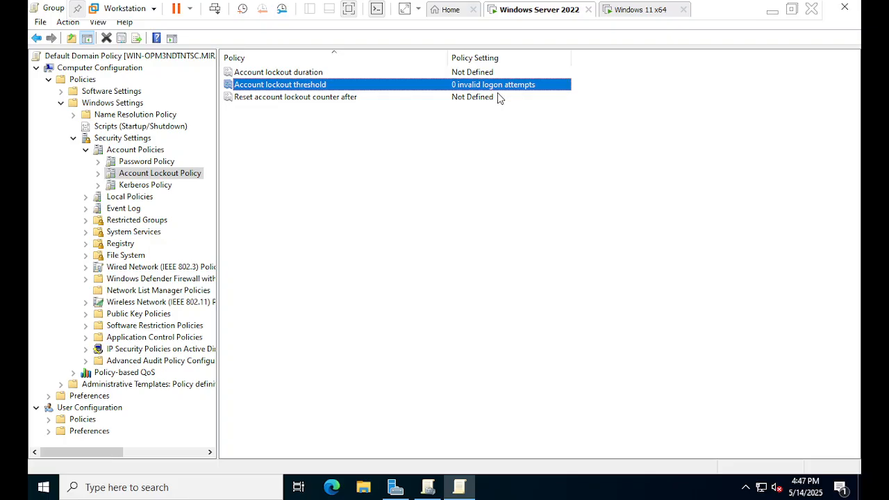
pyautogui.doubleClick(341, 84)
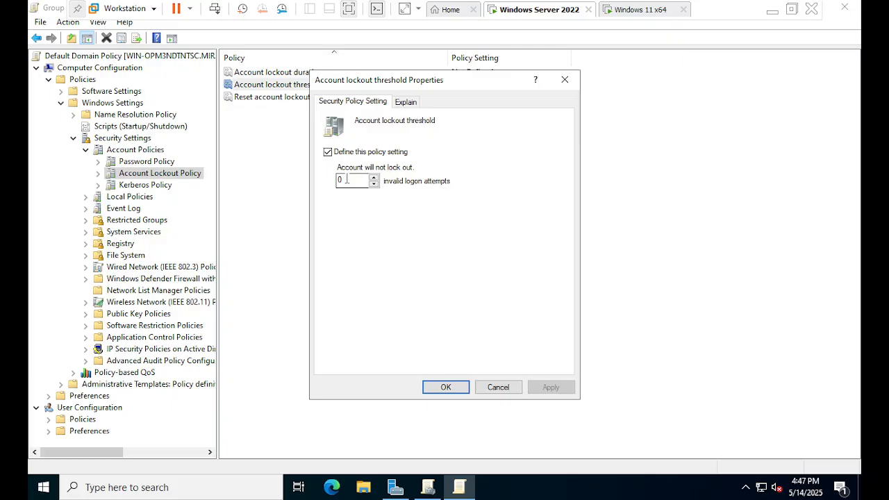
# View the domain user's sign-in screen on the Windows 11 virtual machine and return to the Windows Server 2022 one
pyautogui.click(642, 12)
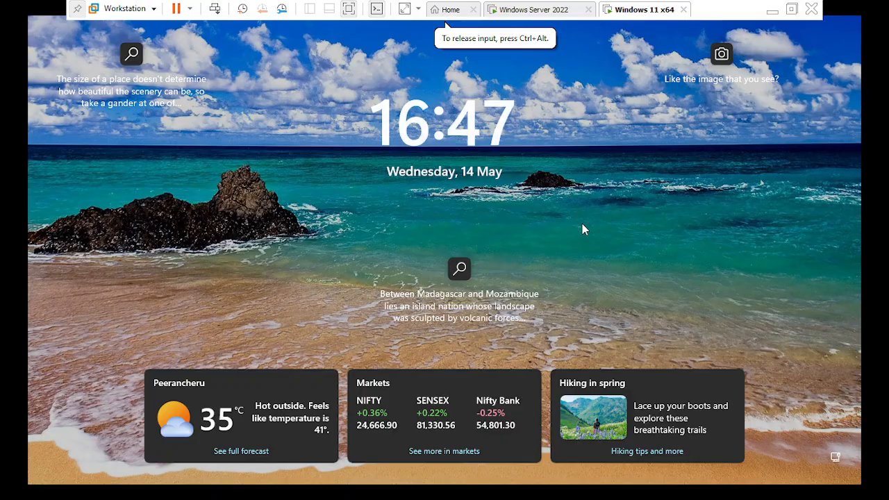
pyautogui.click(582, 225)
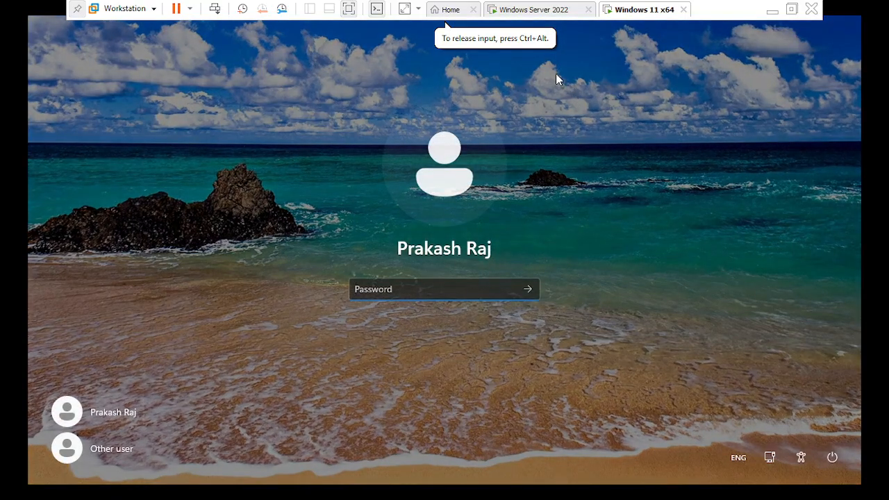
pyautogui.click(534, 10)
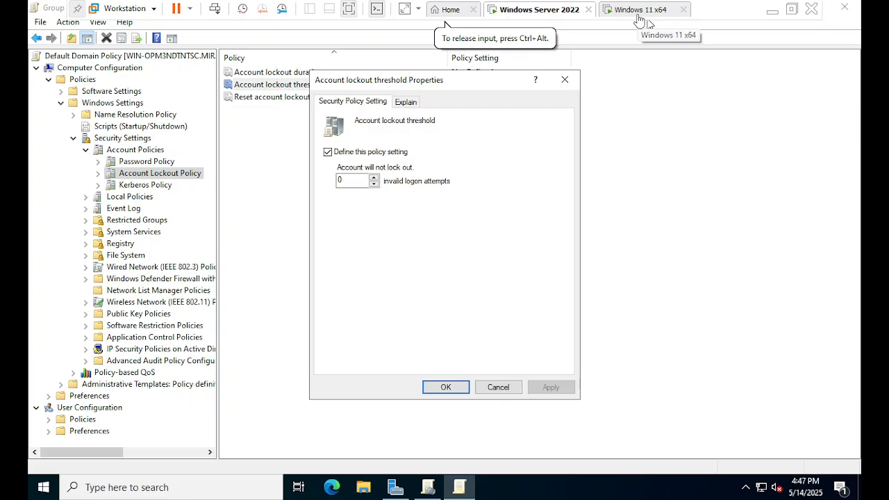
pyautogui.click(636, 12)
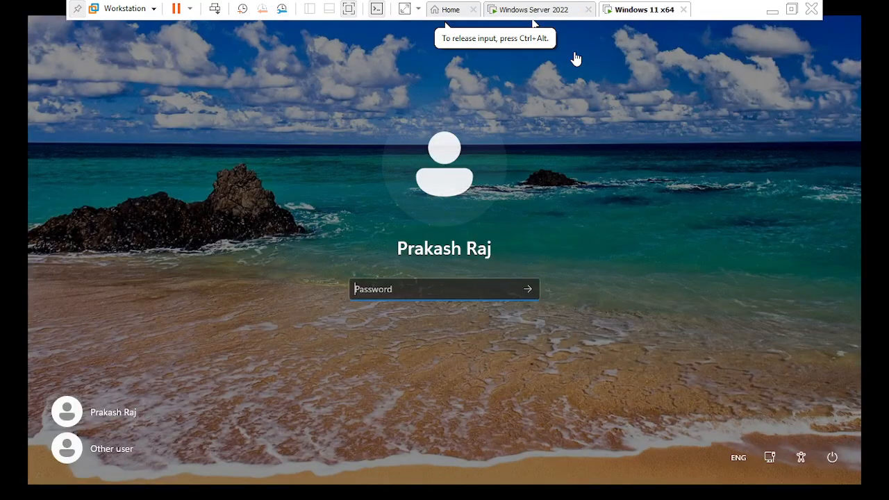
pyautogui.click(540, 13)
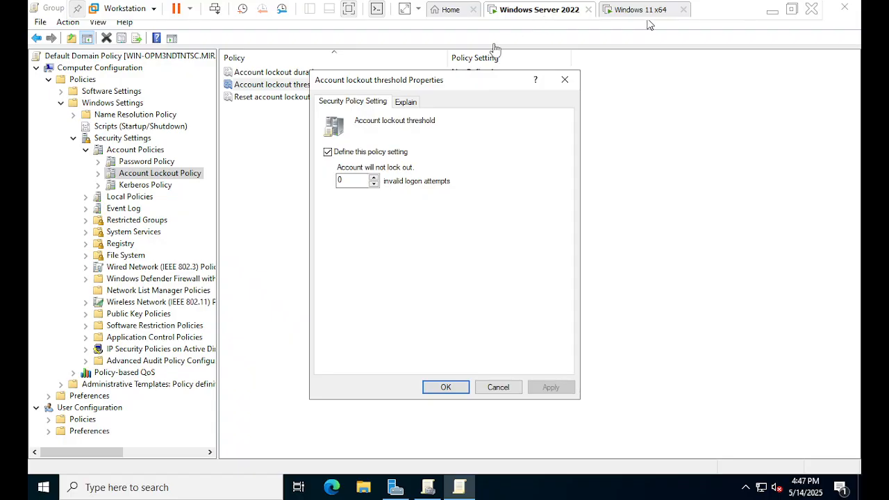
# Set the account lockout threshold to 3 invalid logon attempts and apply the setting
pyautogui.click(354, 180)
pyautogui.doubleClick(354, 180)
pyautogui.click(354, 180)
pyautogui.doubleClick(354, 180)
pyautogui.write('3')
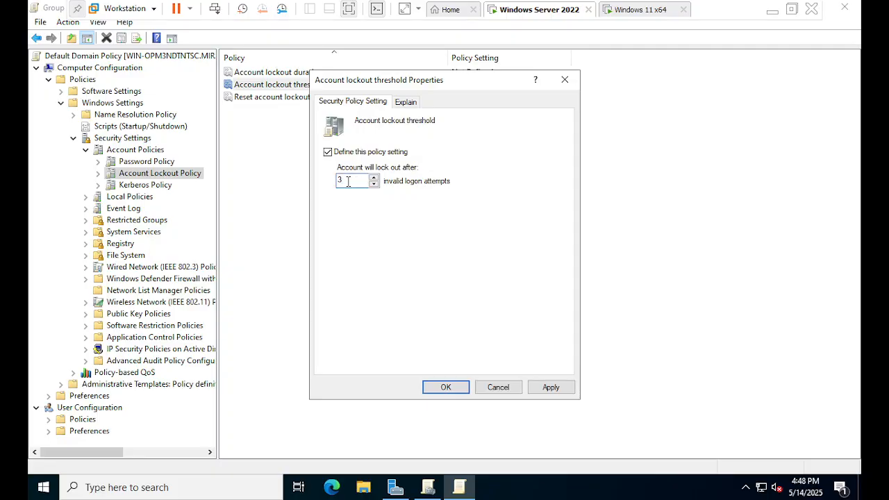
pyautogui.click(642, 17)
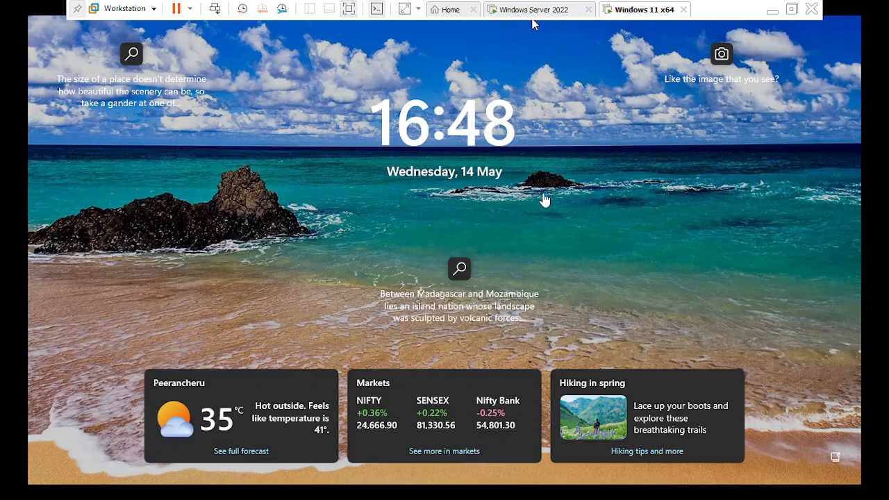
pyautogui.click(525, 15)
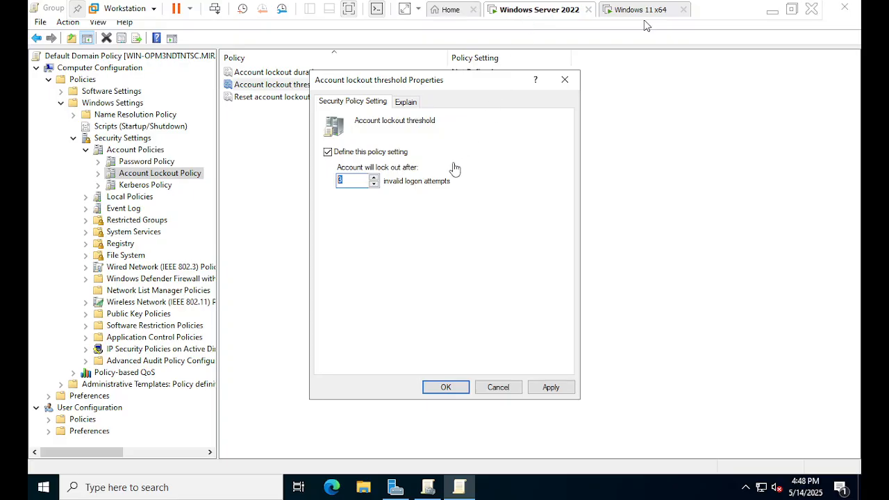
pyautogui.click(354, 182)
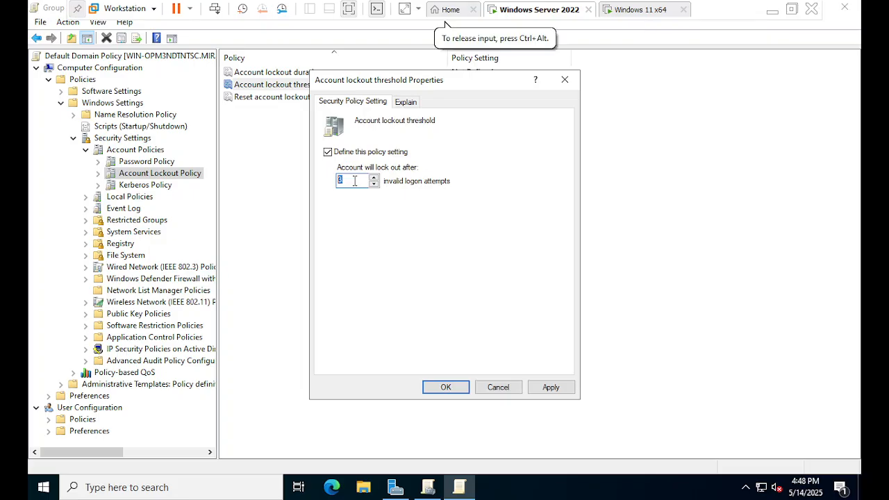
pyautogui.write('3')
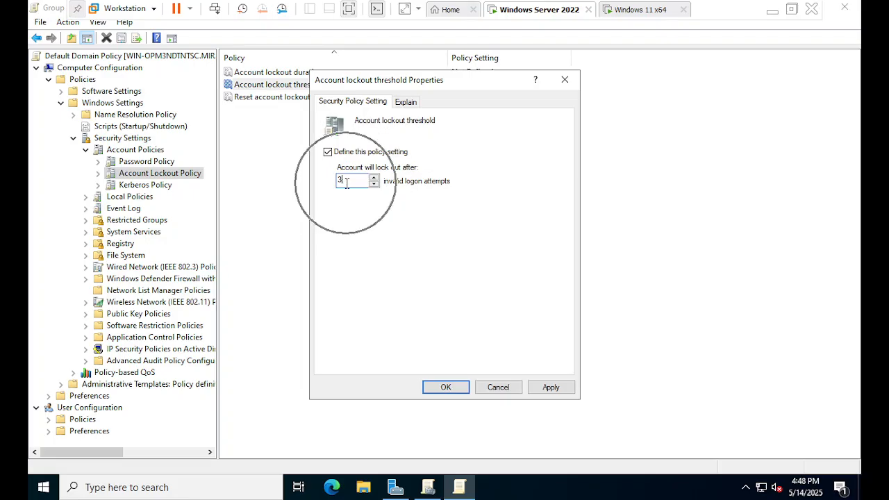
pyautogui.click(548, 389)
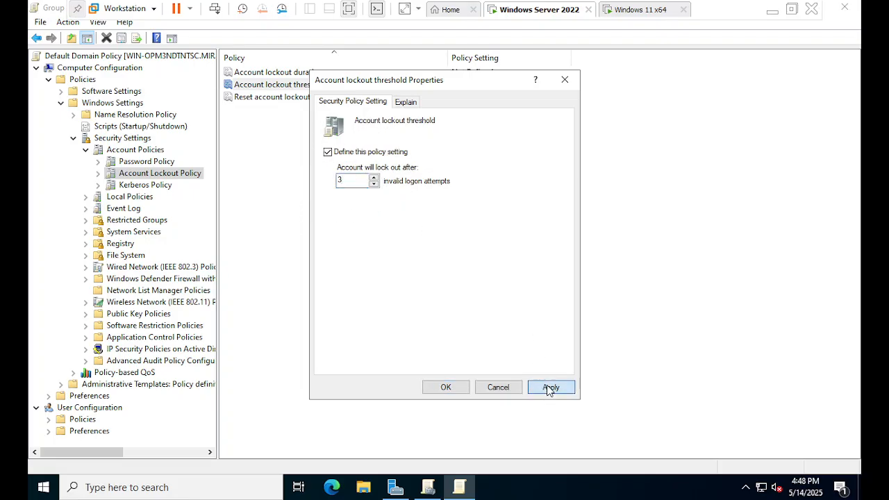
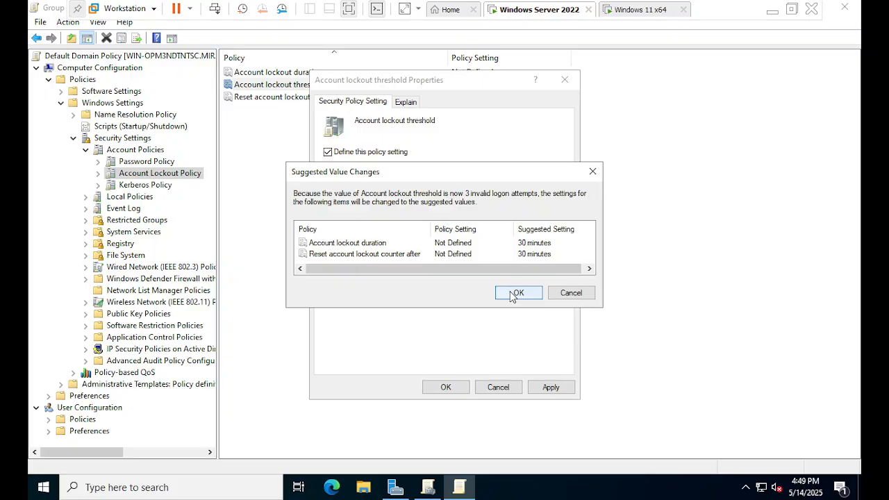
# Accept the suggested 30-minute values for lockout duration and counter reset, and close the account lockout threshold properties
pyautogui.click(518, 293)
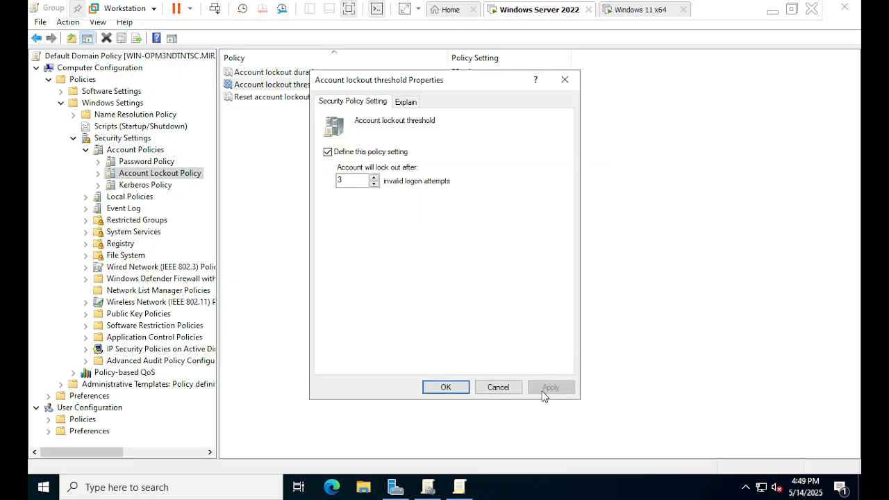
pyautogui.click(450, 387)
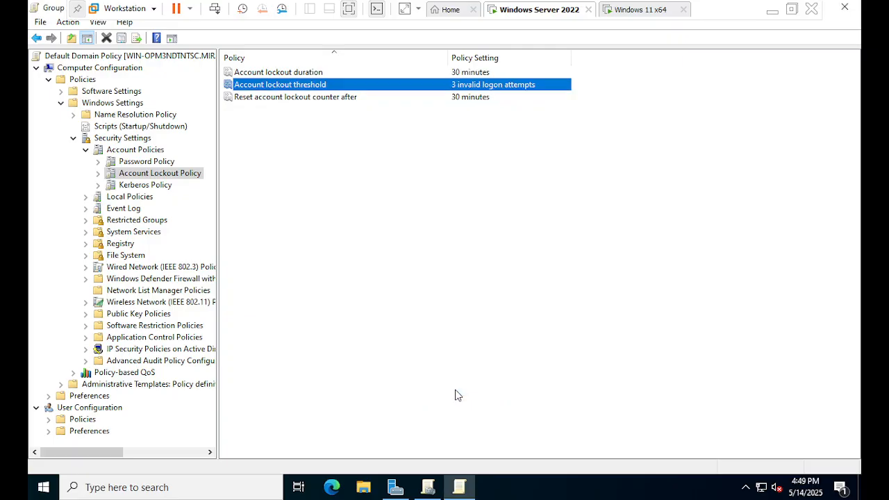
# Review the lockout duration and counter reset settings, checking the Account lockout duration properties without changing them
pyautogui.click(447, 74)
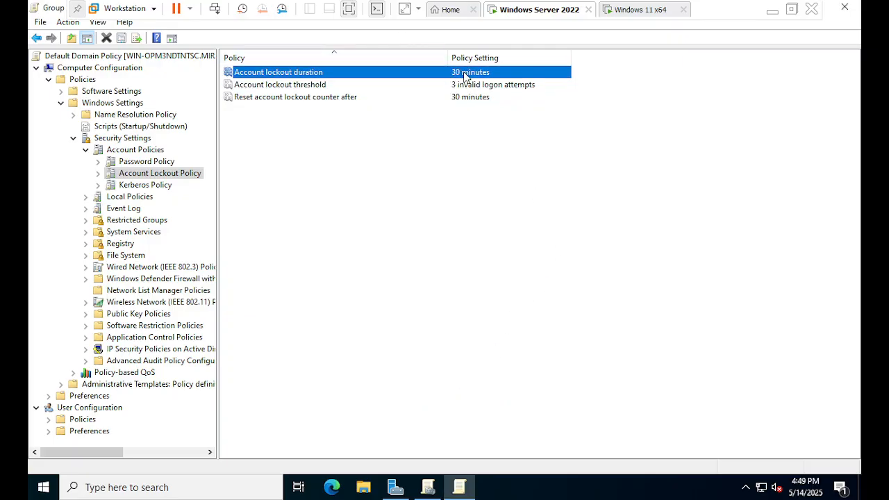
pyautogui.click(466, 106)
pyautogui.click(467, 98)
pyautogui.click(337, 75)
pyautogui.doubleClick(358, 76)
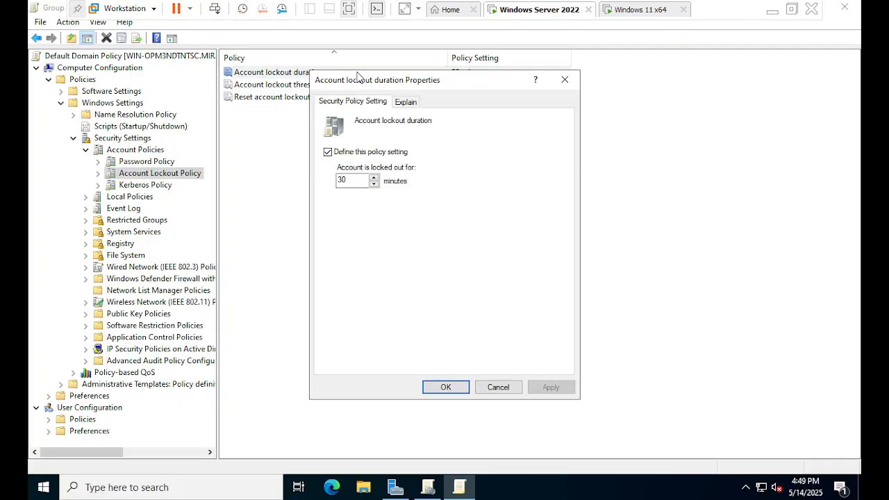
pyautogui.click(564, 79)
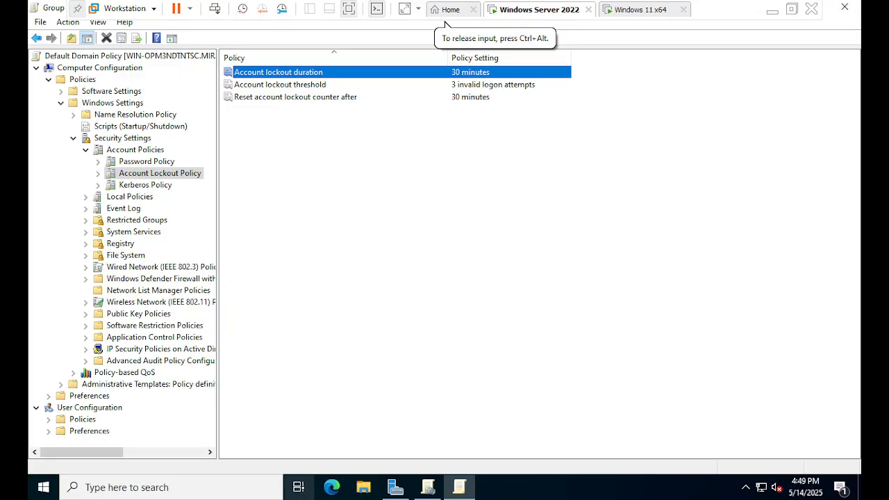
# Run gpupdate on the server to refresh Group Policy
pyautogui.click(458, 488)
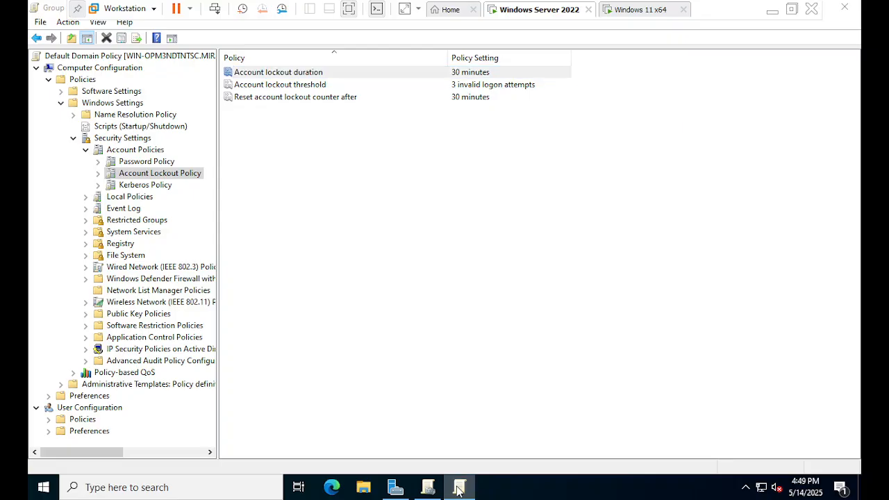
pyautogui.press('super+r')
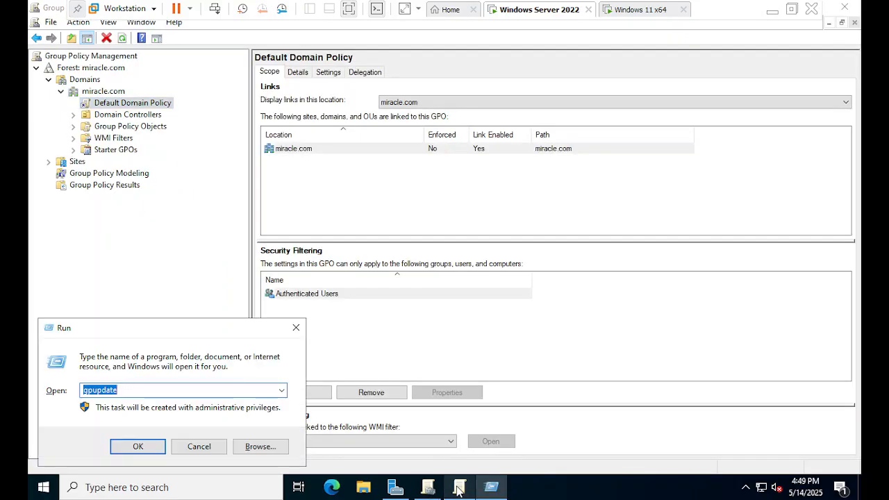
pyautogui.write('gpupdate')
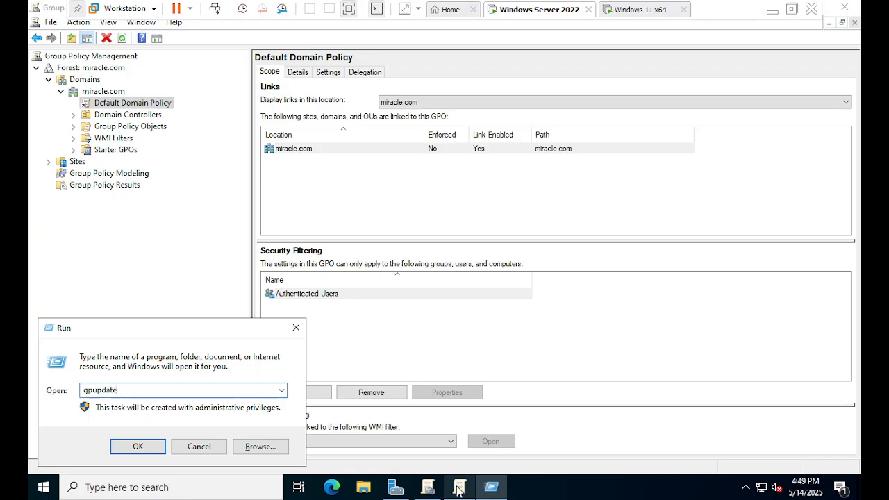
pyautogui.press('Return')
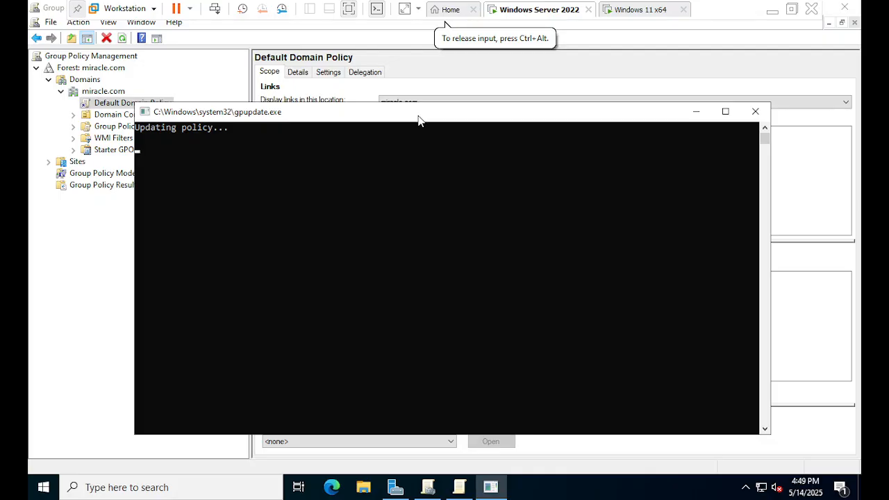
pyautogui.moveTo(418, 119); pyautogui.dragTo(363, 123)
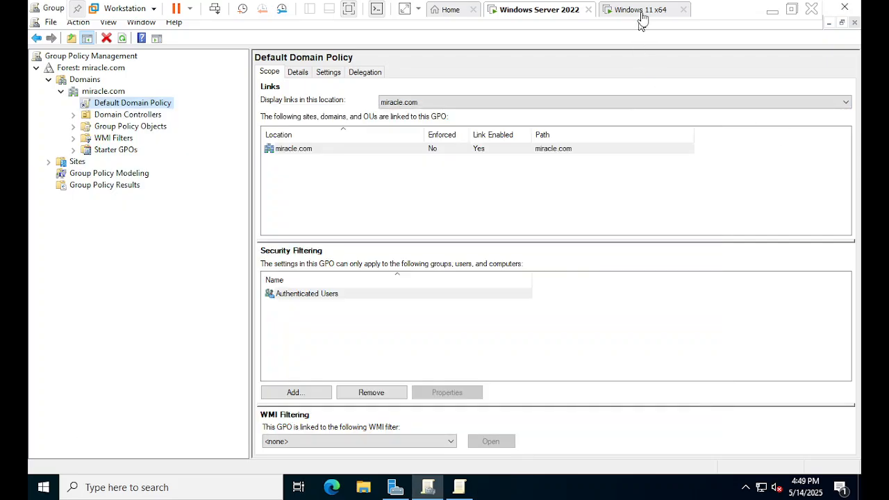
# View the Windows 11 virtual machine's lock screen and return to the Windows Server 2022 one
pyautogui.click(642, 11)
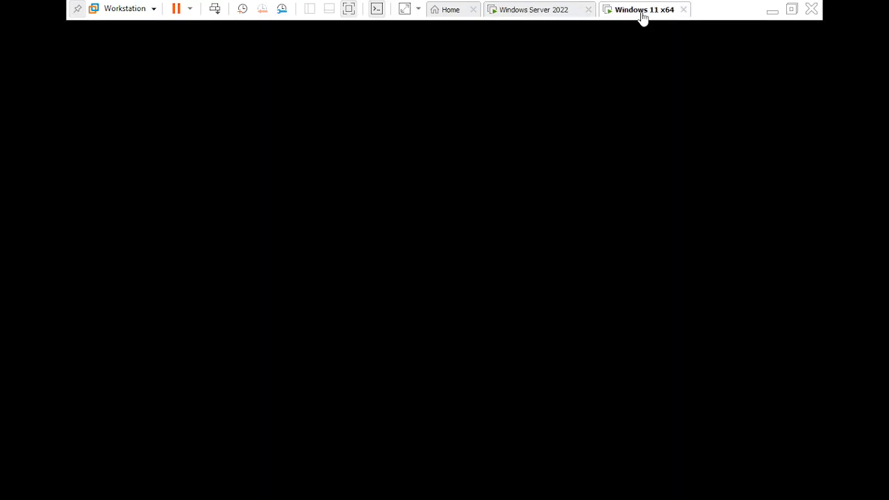
pyautogui.click(526, 261)
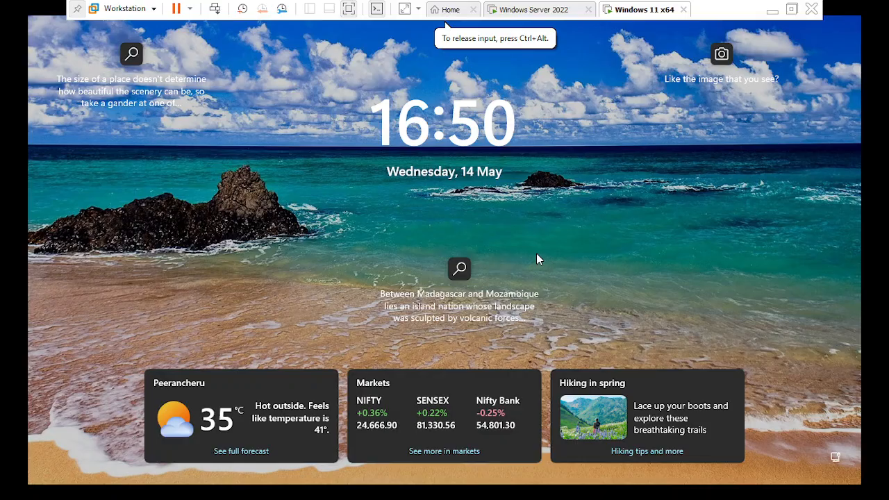
pyautogui.click(548, 9)
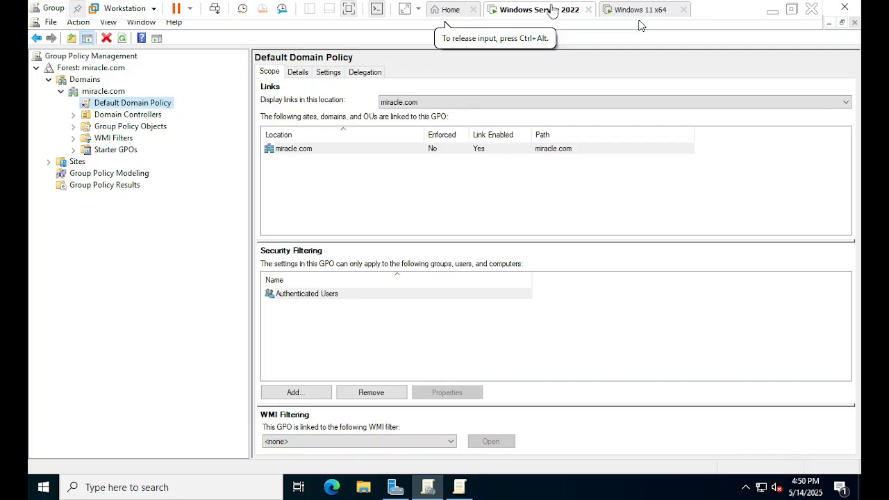
# Open the Default Domain Policy for editing again and expand Policies, Windows Settings and Security Settings under Computer Configuration
pyautogui.rightClick(166, 107)
pyautogui.click(189, 114)
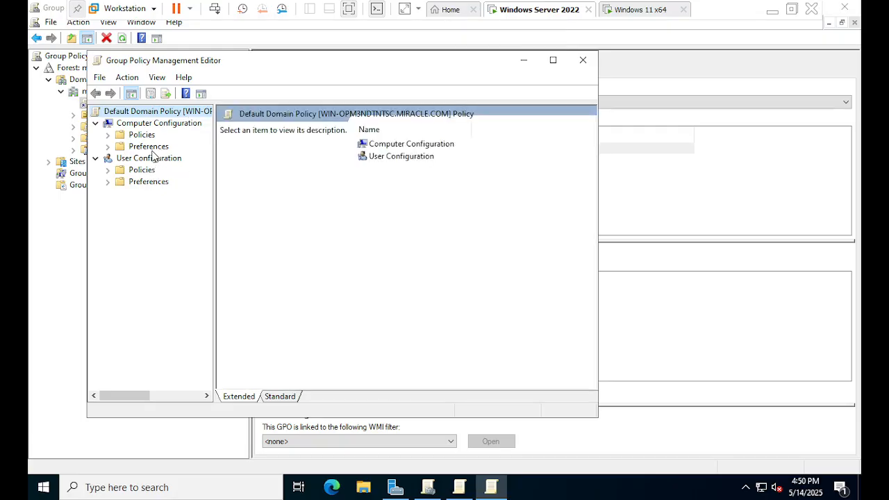
pyautogui.click(154, 137)
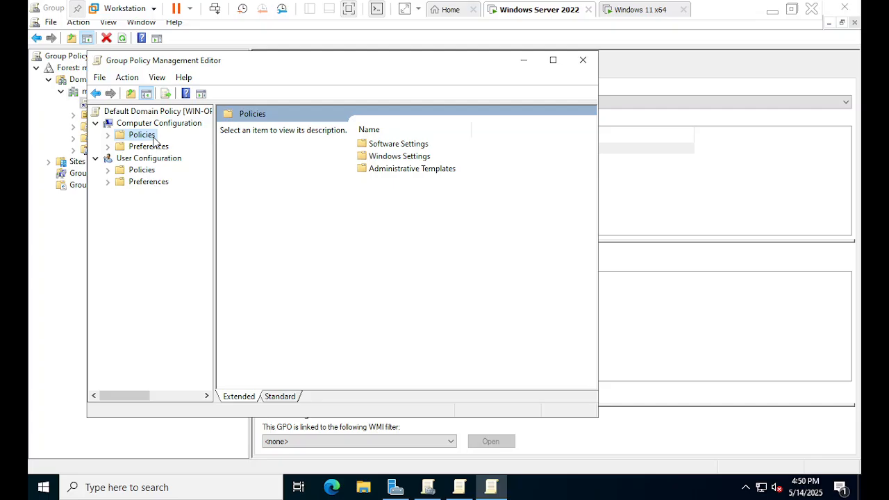
pyautogui.click(107, 136)
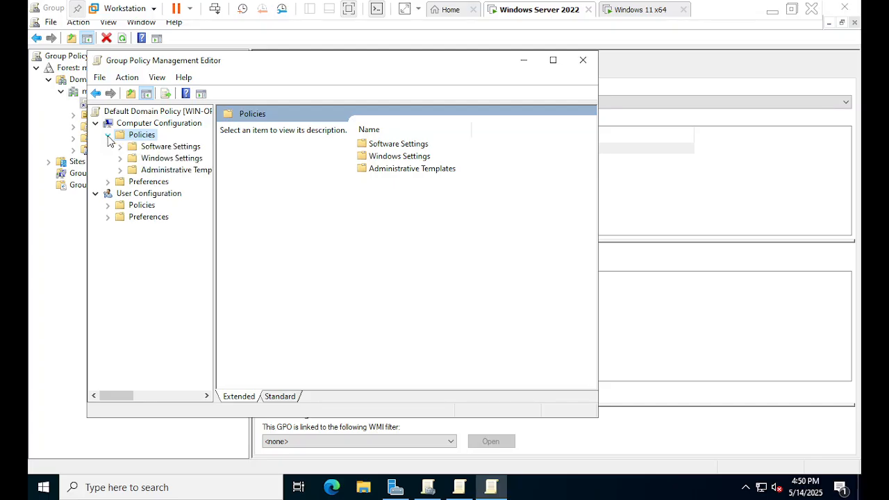
pyautogui.click(164, 158)
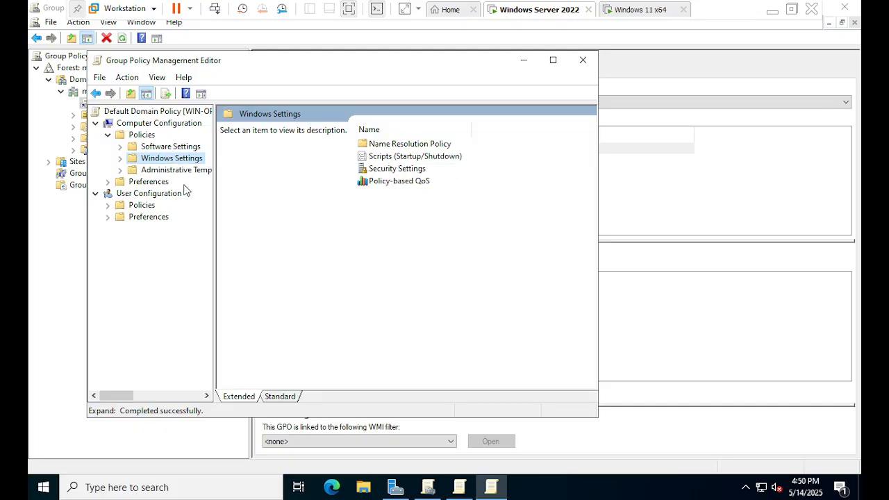
pyautogui.click(121, 158)
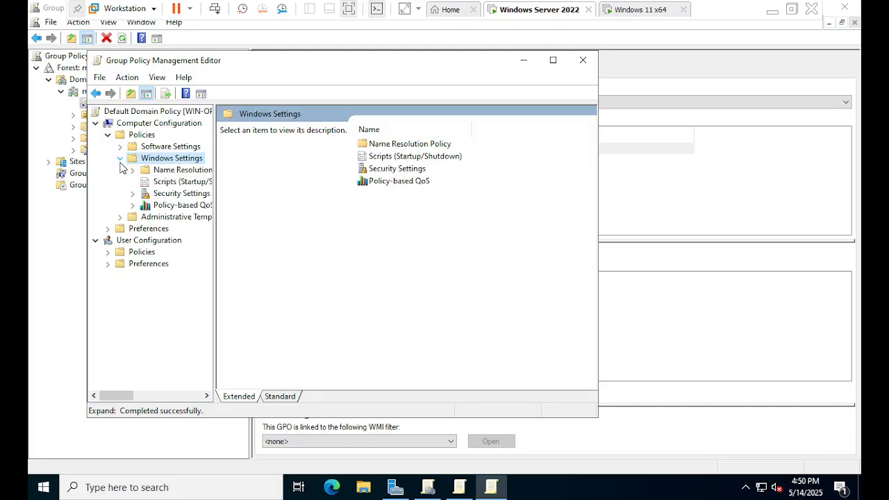
pyautogui.click(174, 194)
pyautogui.click(133, 193)
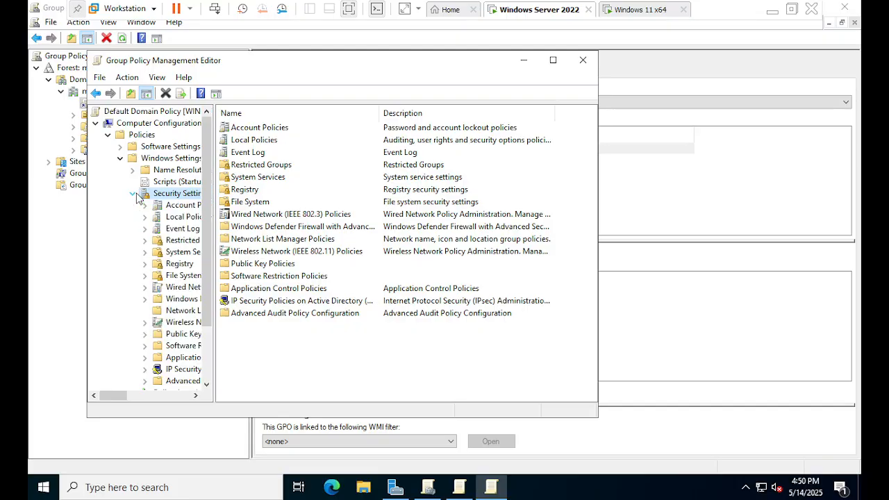
# Check the Account Lockout Policy settings within Account Policies and close the policy editor
pyautogui.click(174, 219)
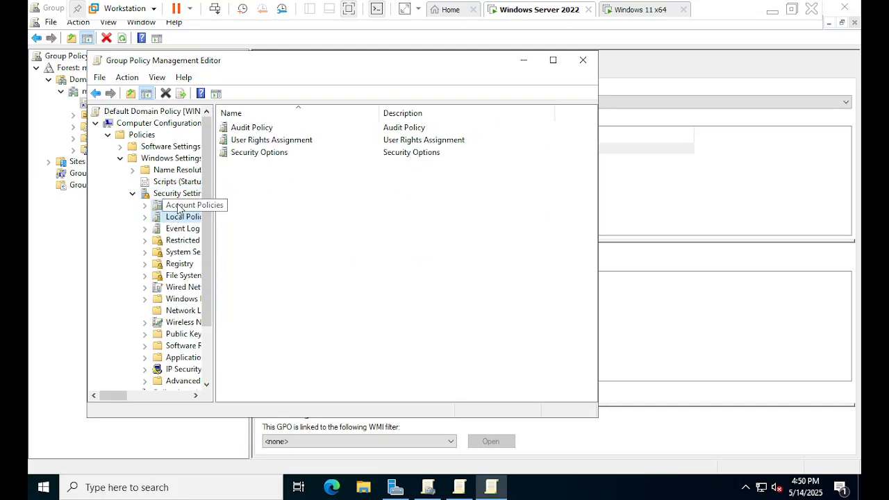
pyautogui.doubleClick(178, 206)
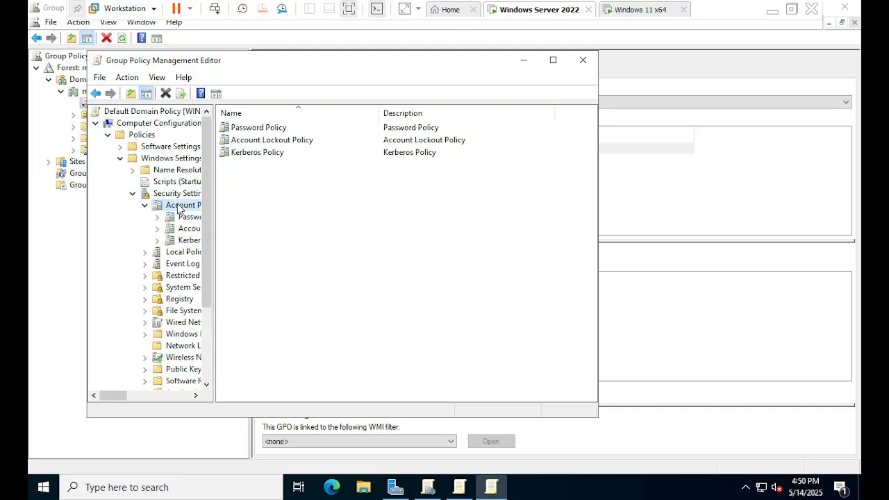
pyautogui.doubleClick(262, 141)
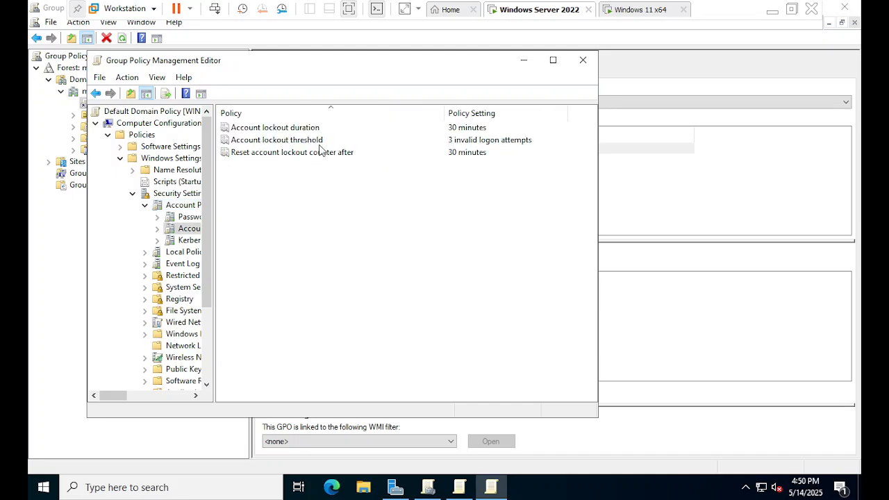
pyautogui.click(582, 60)
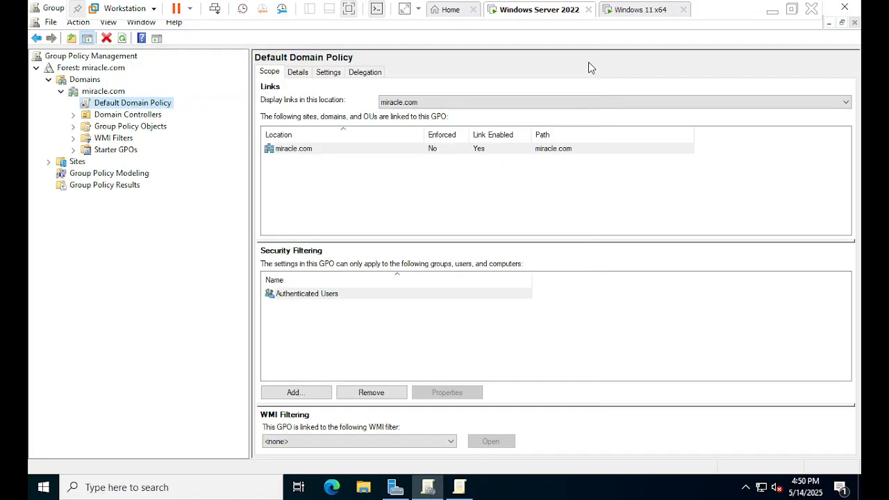
# Switch to the Windows 11 virtual machine and try to sign in as the displayed domain user with an incorrect account password
pyautogui.click(652, 9)
pyautogui.click(572, 222)
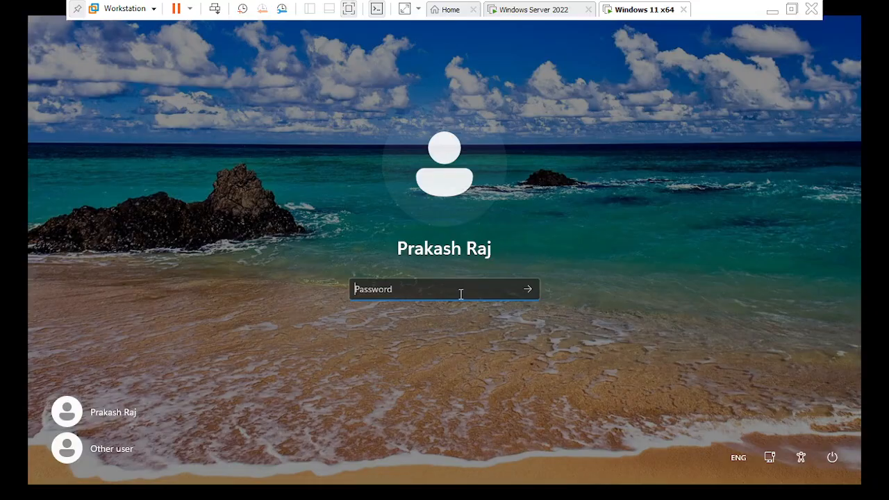
pyautogui.write('****')
pyautogui.press('Return')
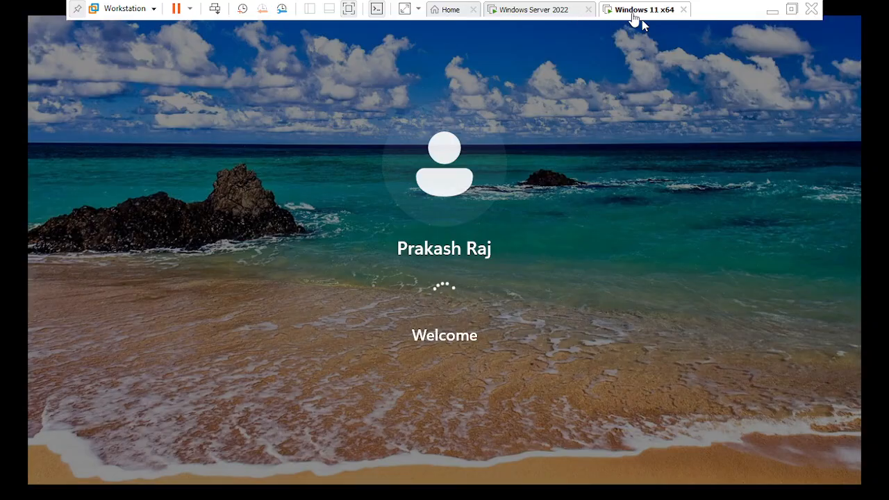
pyautogui.click(621, 28)
pyautogui.click(534, 16)
pyautogui.click(614, 13)
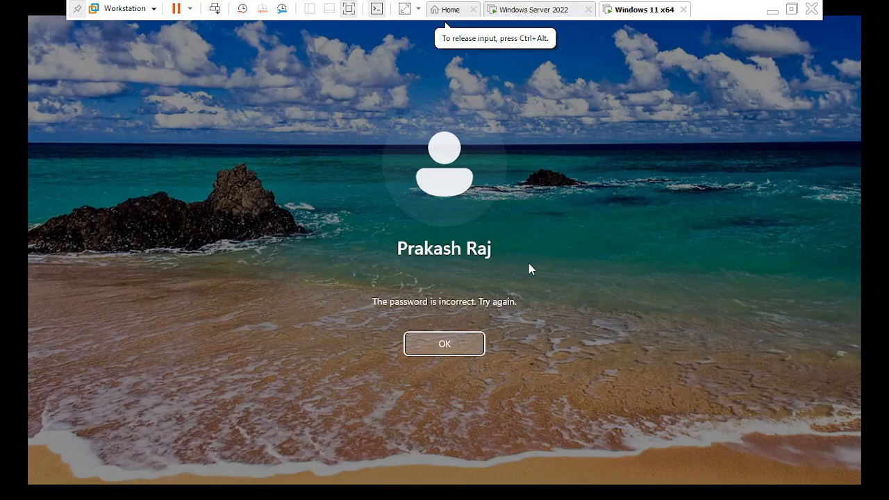
# Retry the domain user's sign-in with an incorrect account password to trigger the lockout, and dismiss the message
pyautogui.click(443, 351)
pyautogui.click(477, 264)
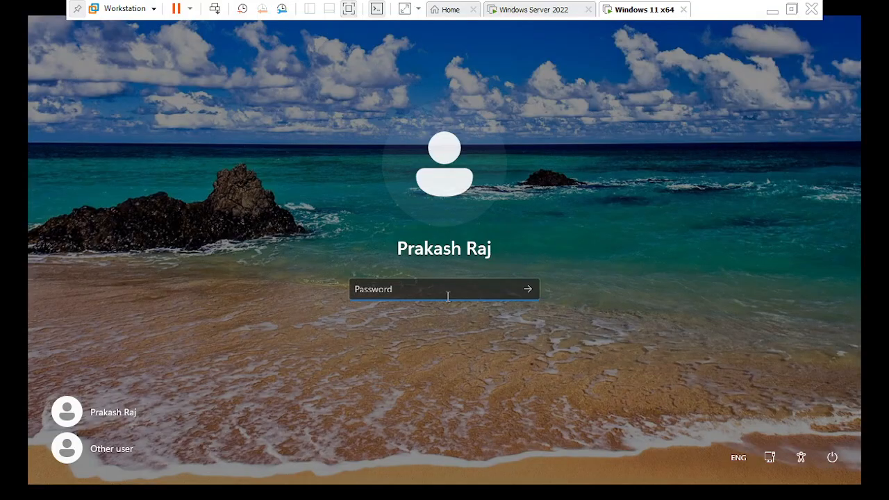
pyautogui.write('••••')
pyautogui.press('Return')
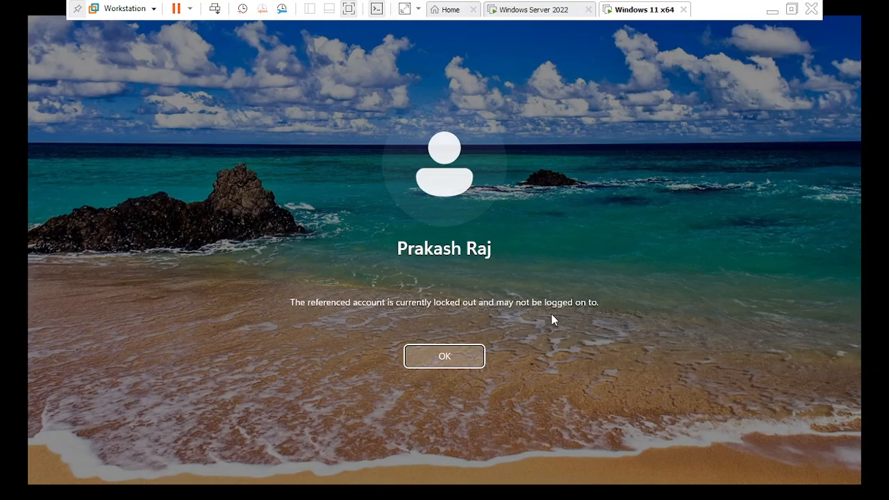
pyautogui.click(472, 355)
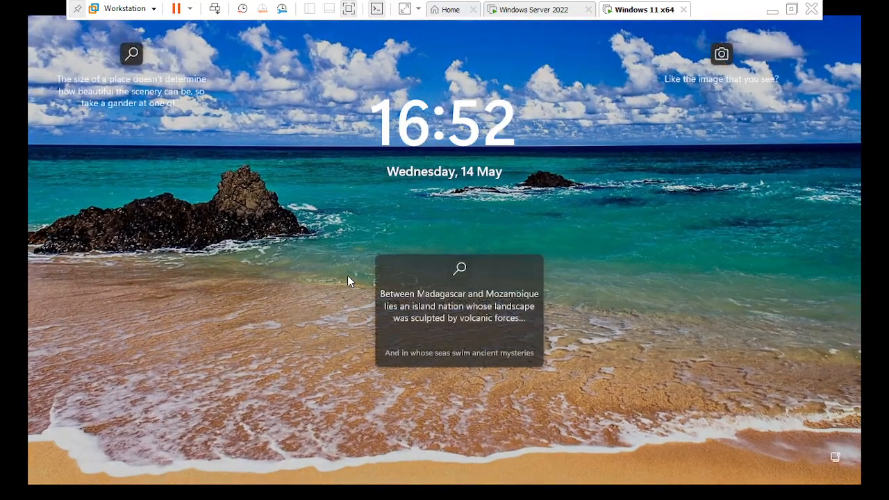
# Choose to sign in as another user on the Windows 11 machine and enter a different domain account's user name
pyautogui.click(365, 264)
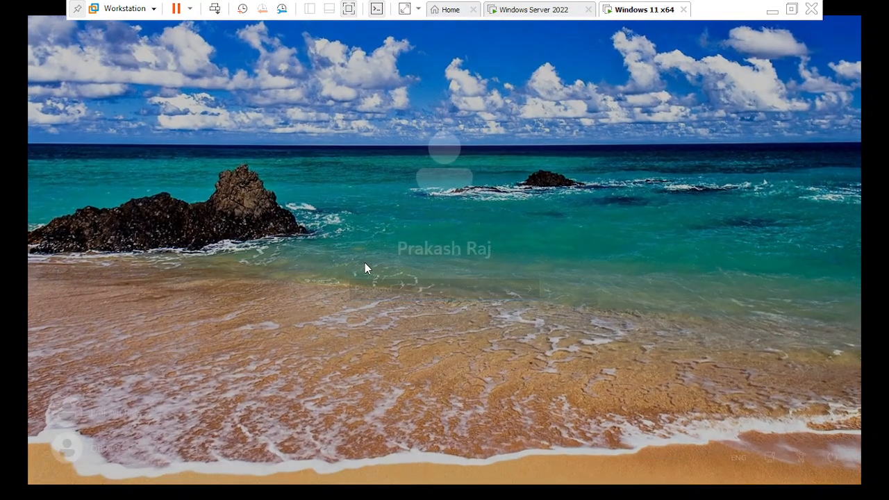
pyautogui.click(122, 447)
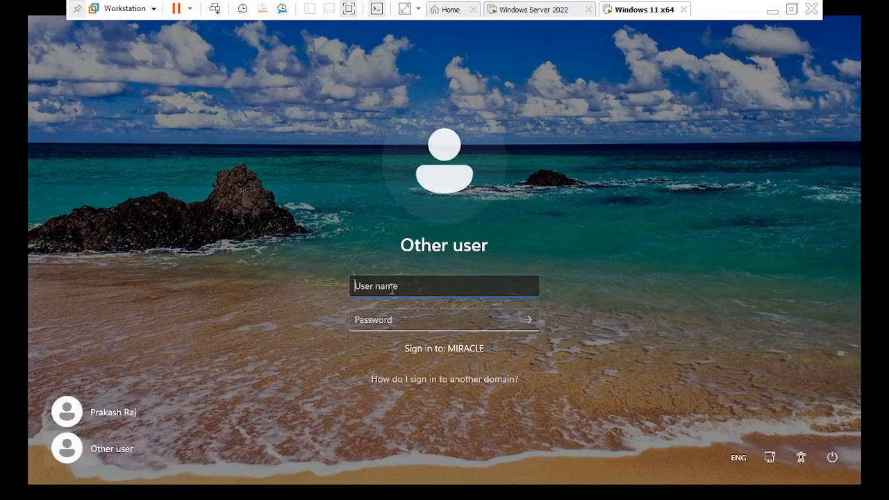
pyautogui.write('satya')
pyautogui.press('Tab')
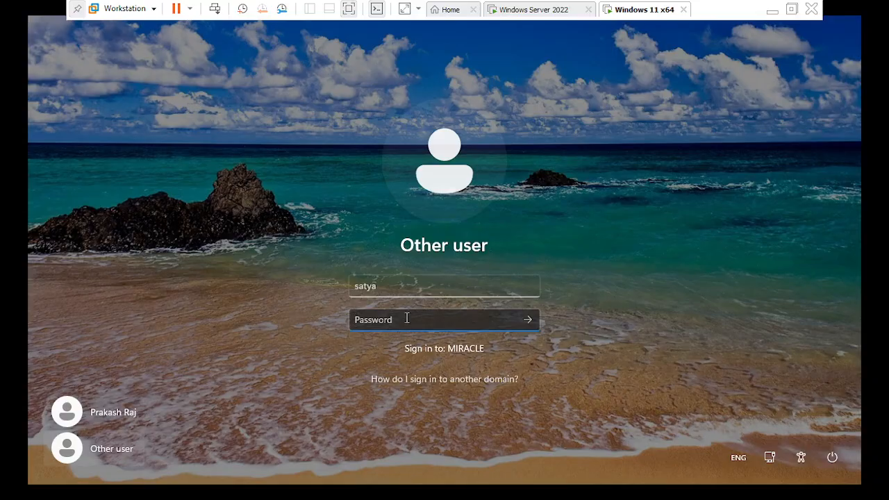
# Enter the account password for this second domain user and sign in
pyautogui.write('••')
pyautogui.press('BackSpace')
pyautogui.press('BackSpace')
pyautogui.write('••••••••')
pyautogui.press('Return')
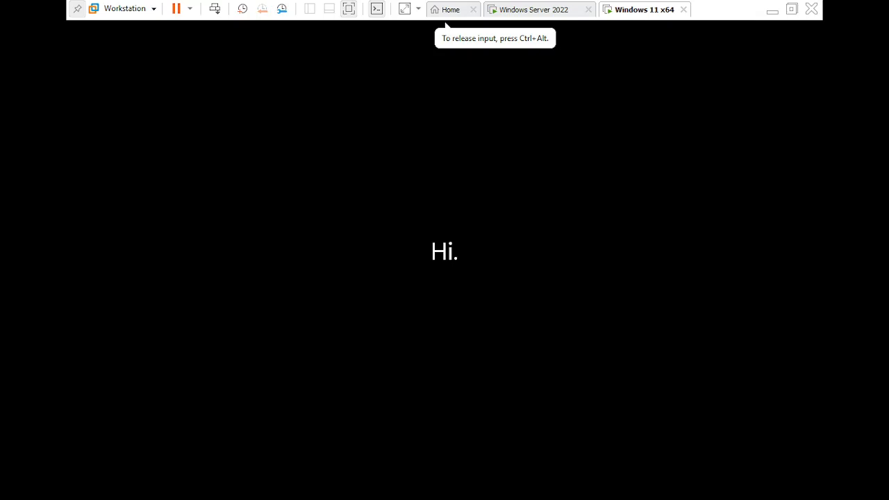
# Sign the second domain user out of Windows 11 and bring up that user's password prompt
pyautogui.hotkey('ctrl', 'alt')
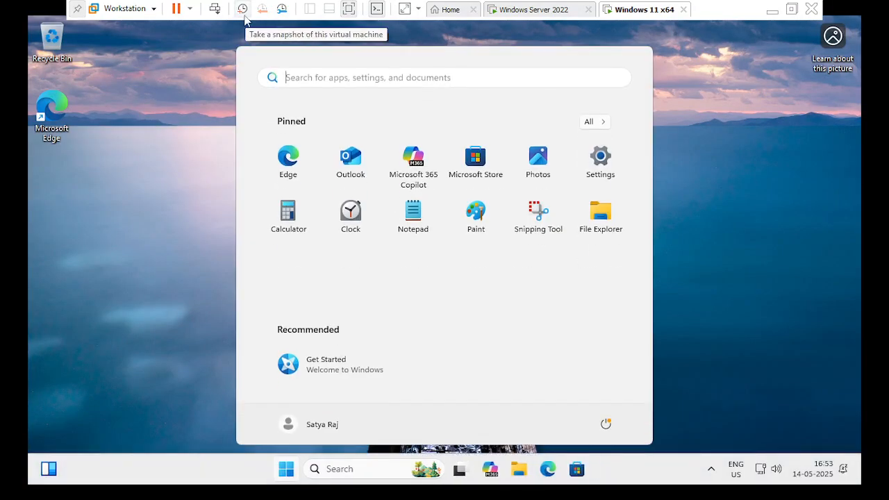
pyautogui.click(293, 425)
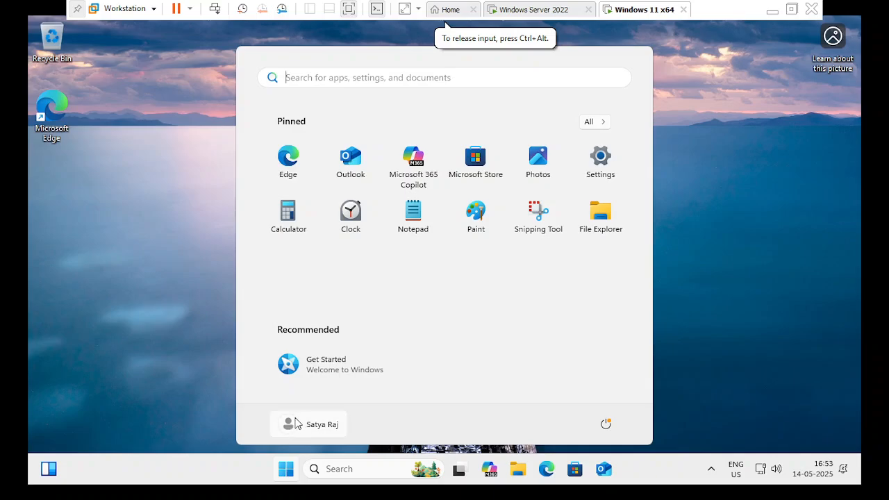
pyautogui.click(295, 424)
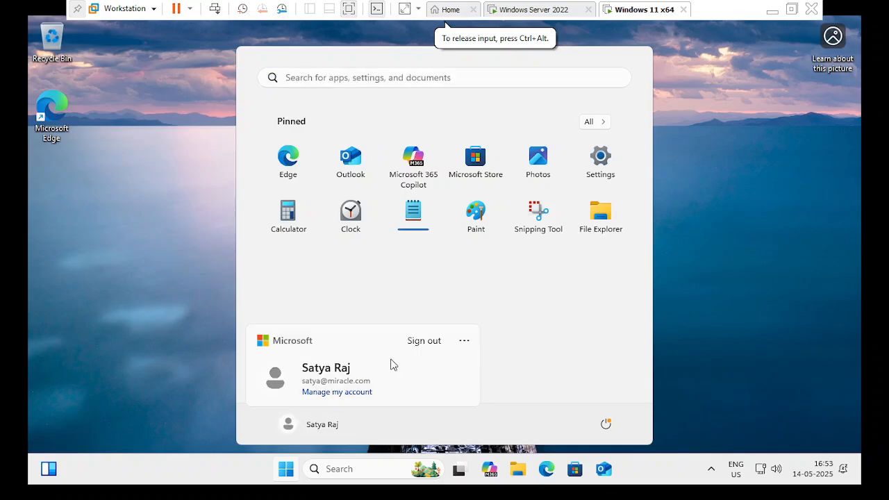
pyautogui.click(427, 340)
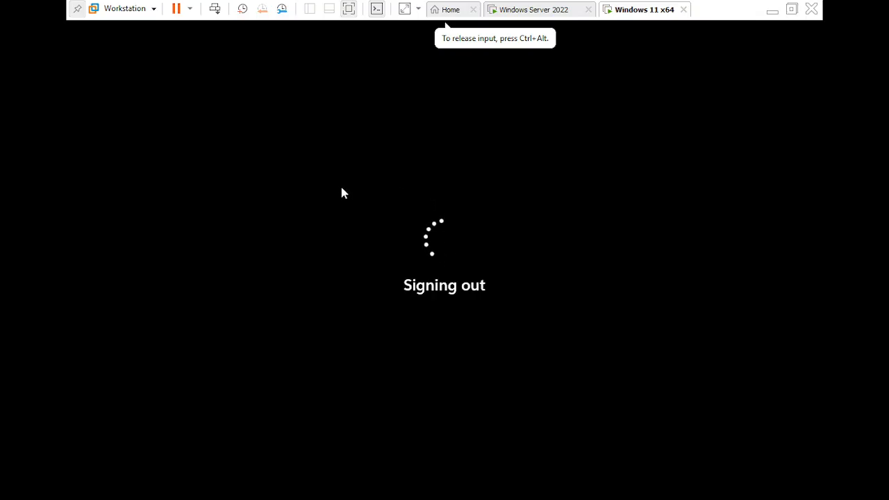
pyautogui.click(213, 14)
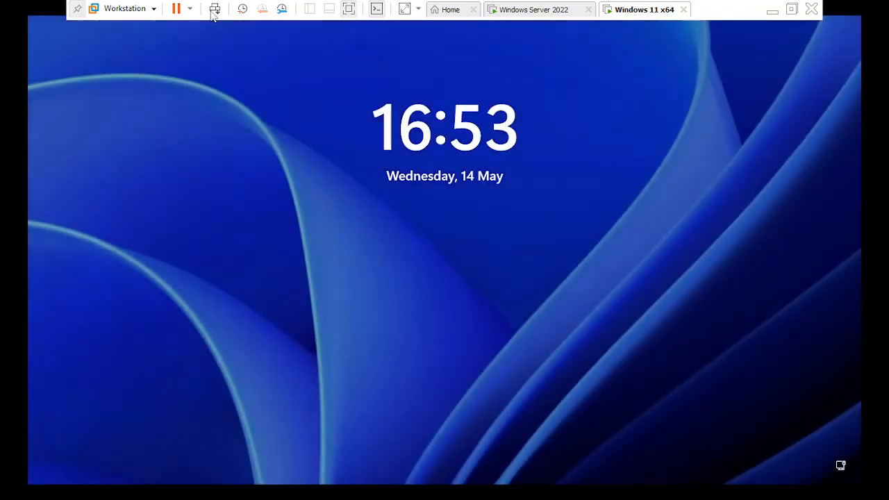
pyautogui.click(213, 14)
pyautogui.click(391, 280)
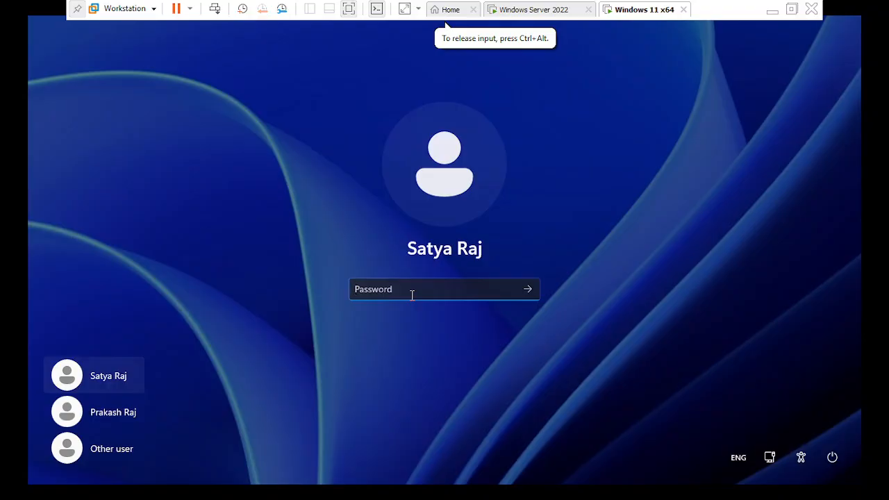
# Try three times to sign in as the second domain user with an incorrect account password, dismissing the message after each attempt
pyautogui.write('P')
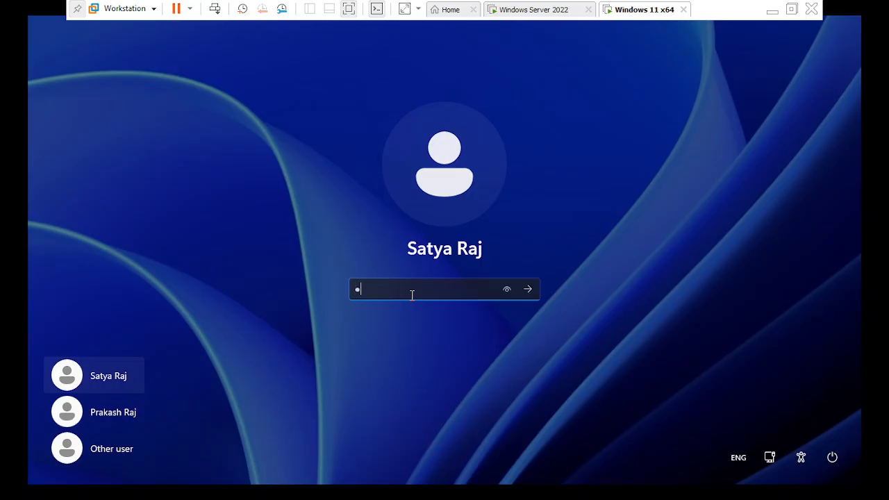
pyautogui.write('asswo')
pyautogui.press('Return')
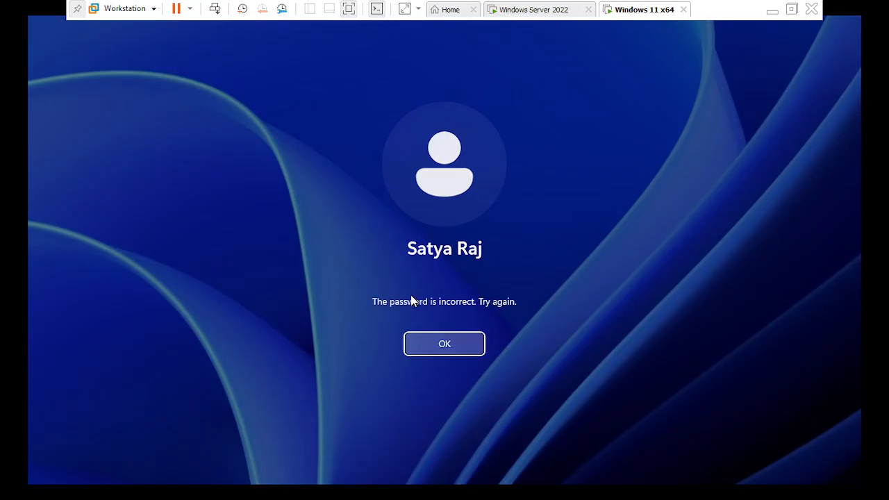
pyautogui.press('Return')
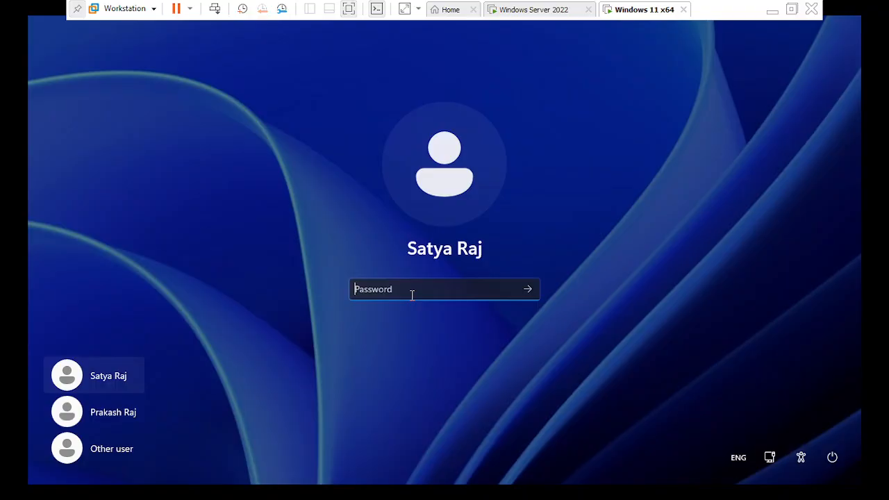
pyautogui.write('Passwo')
pyautogui.press('Return')
pyautogui.press('Return')
pyautogui.write('Passw')
pyautogui.press('Return')
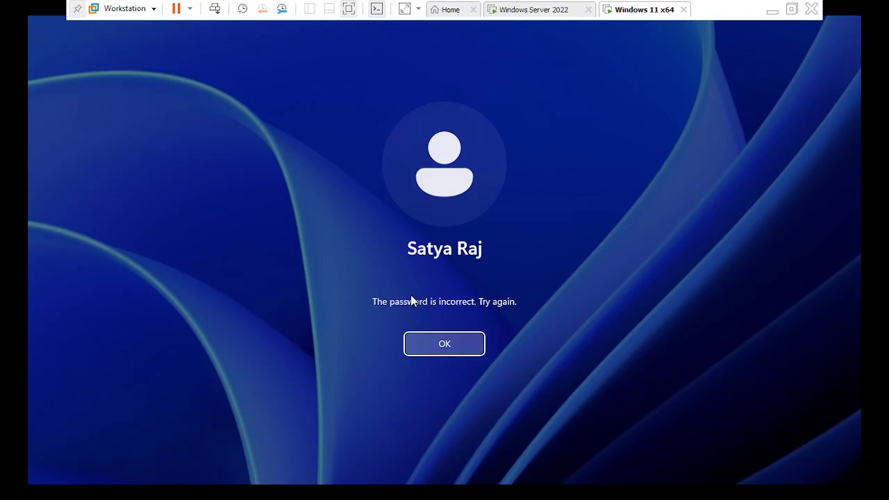
pyautogui.click(429, 347)
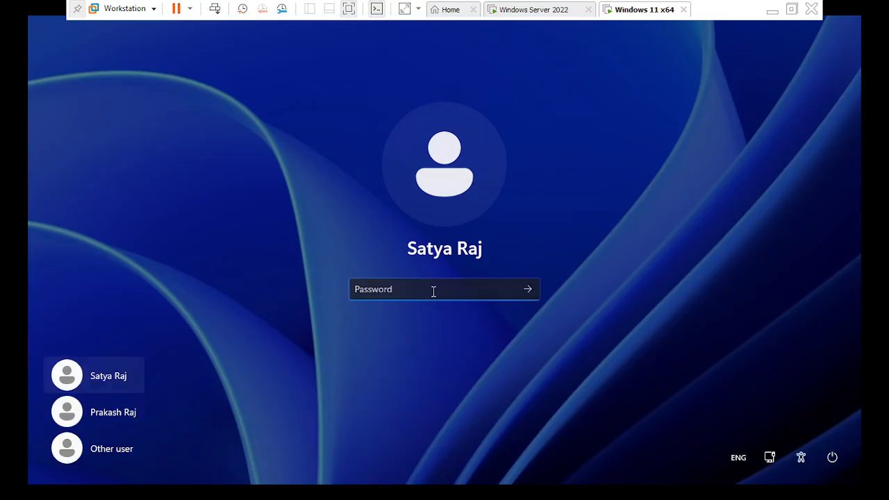
# Make a fourth sign-in attempt as the same domain user with an incorrect account password and dismiss the message
pyautogui.write('Pass12')
pyautogui.press('Return')
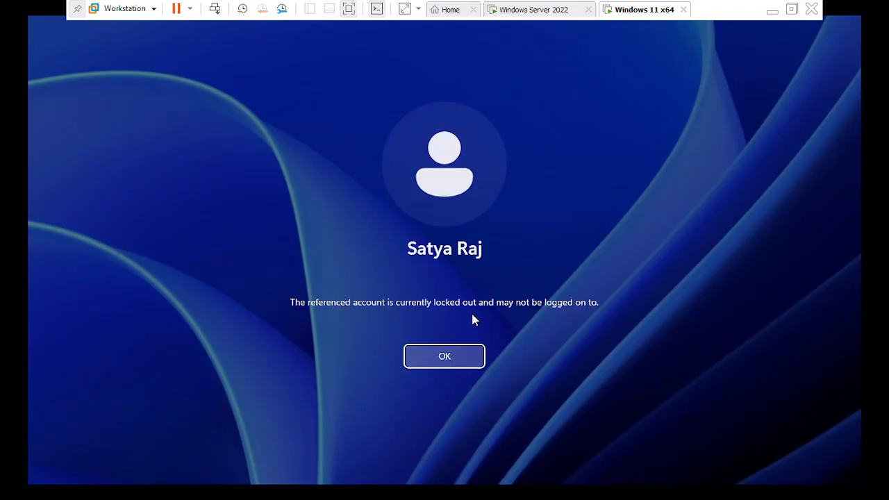
pyautogui.click(464, 358)
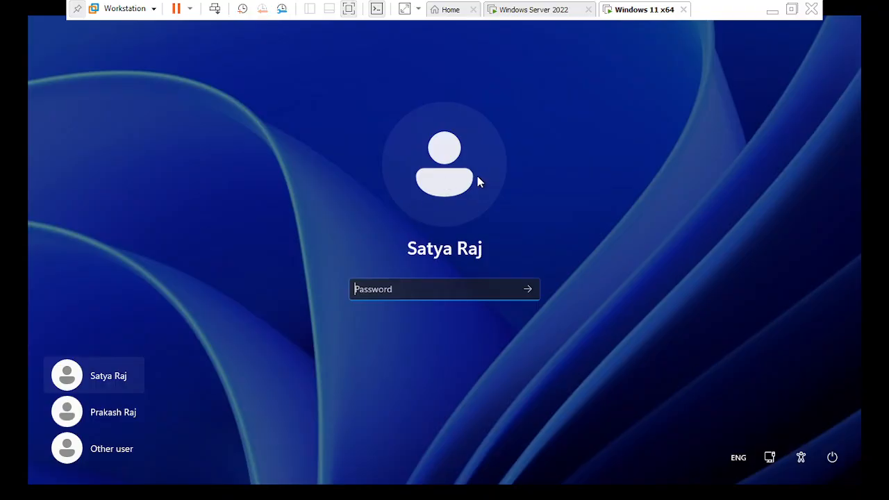
pyautogui.click(531, 10)
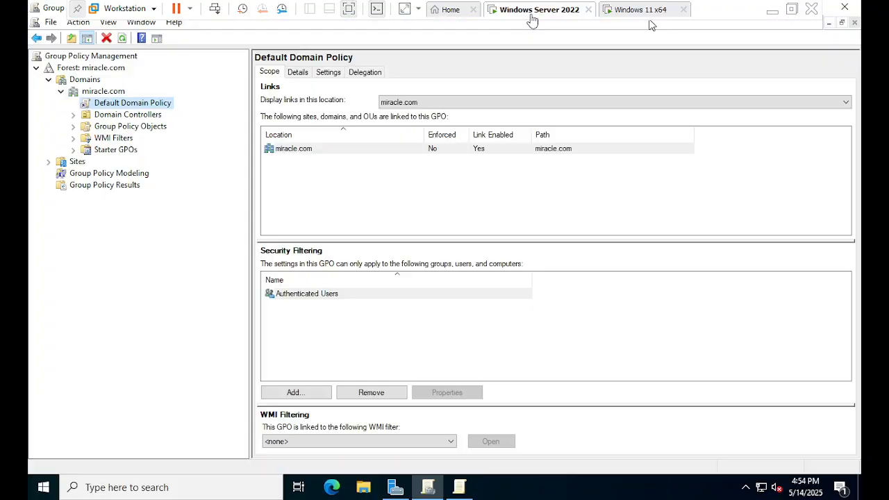
pyautogui.click(620, 11)
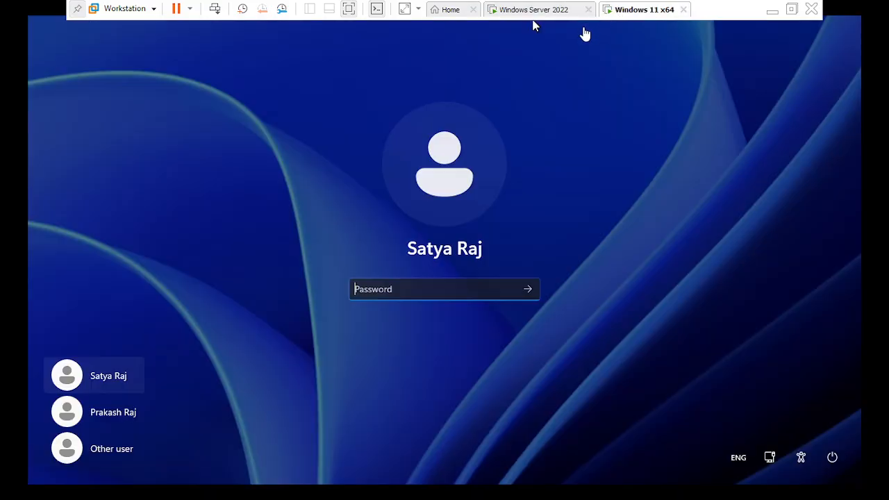
pyautogui.click(548, 11)
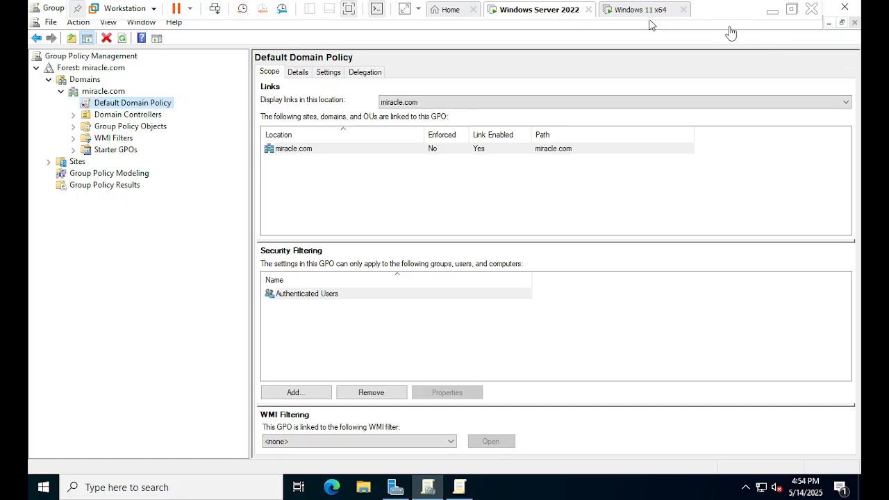
pyautogui.click(635, 14)
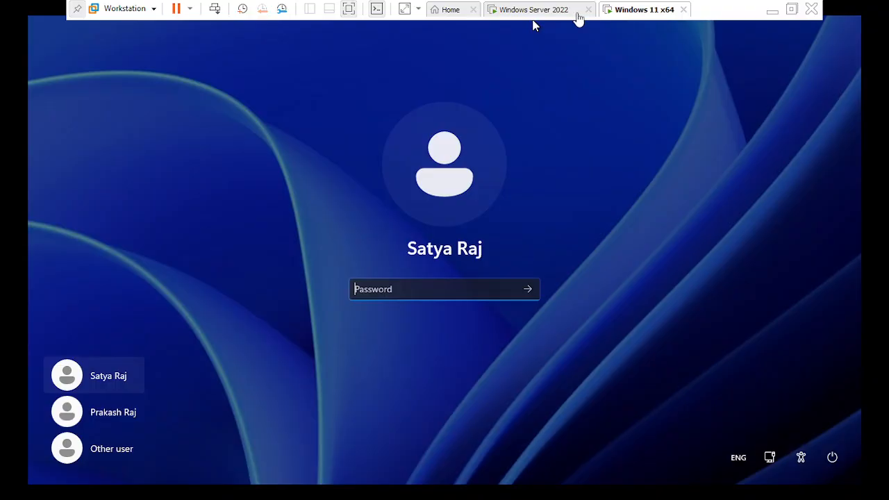
# Switch to the Windows Server 2022 virtual machine and open Active Directory Users and Computers in a maximized window
pyautogui.click(528, 14)
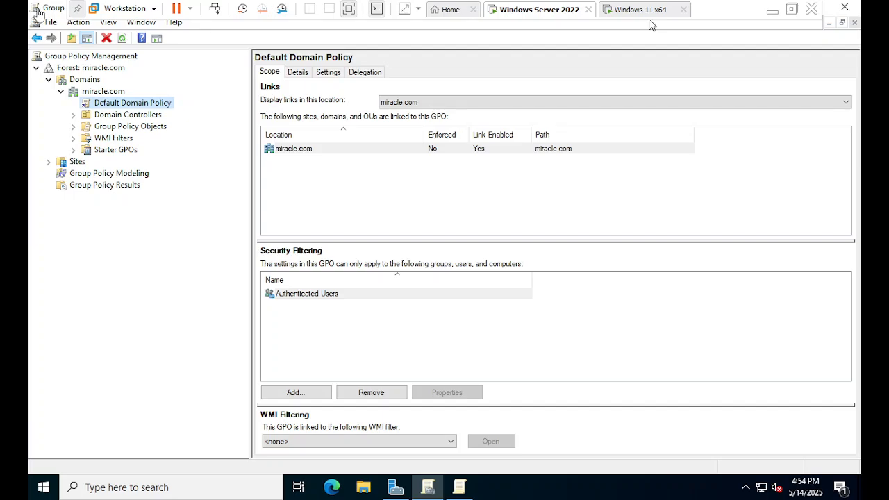
pyautogui.click(428, 492)
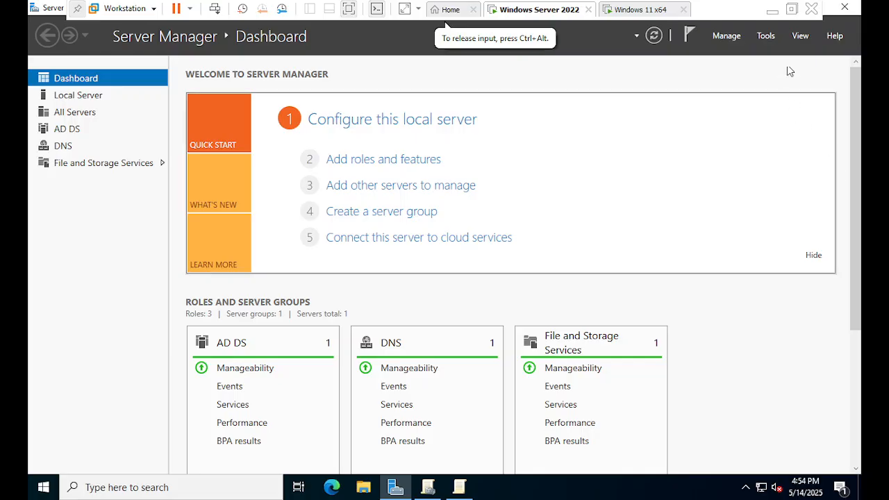
pyautogui.click(796, 40)
pyautogui.click(800, 39)
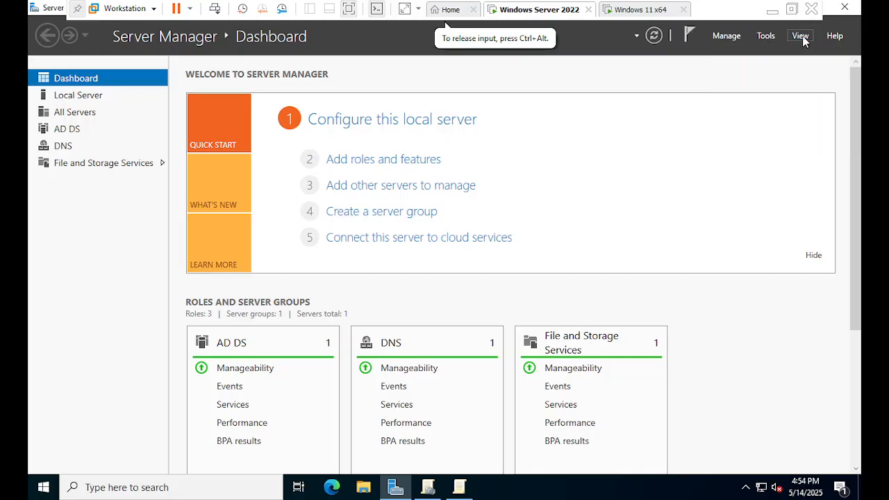
pyautogui.click(802, 38)
pyautogui.click(613, 141)
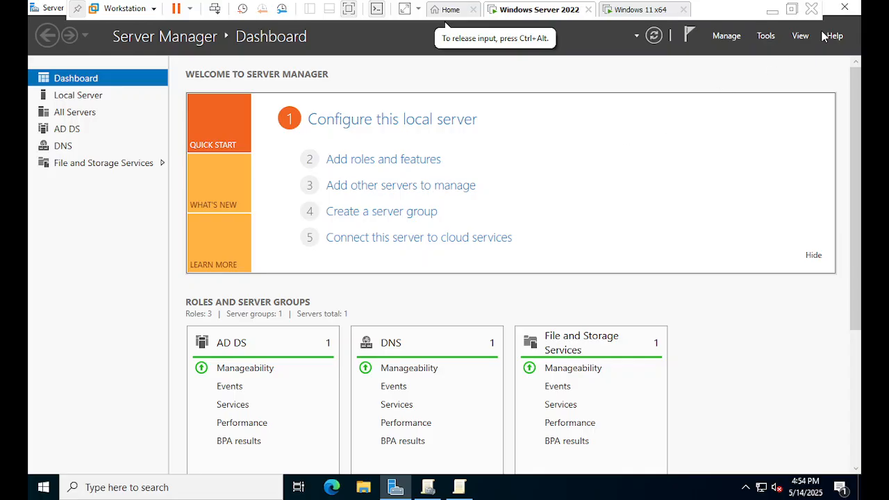
pyautogui.click(764, 40)
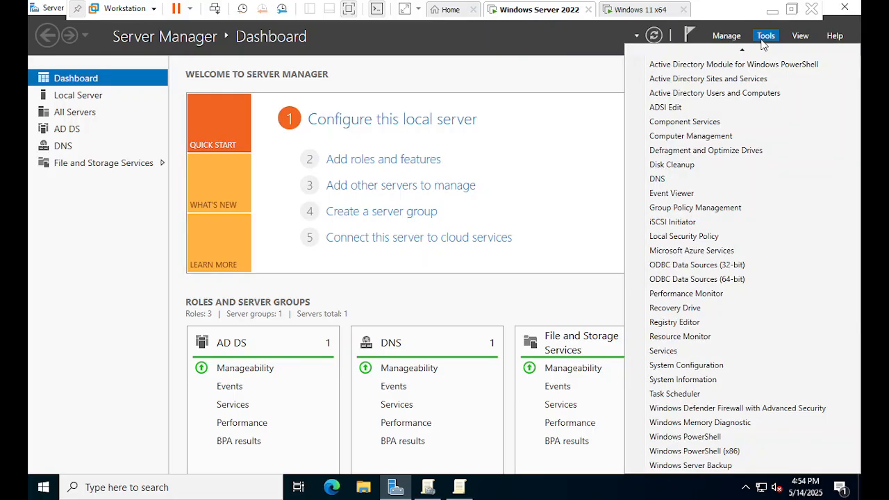
pyautogui.click(704, 111)
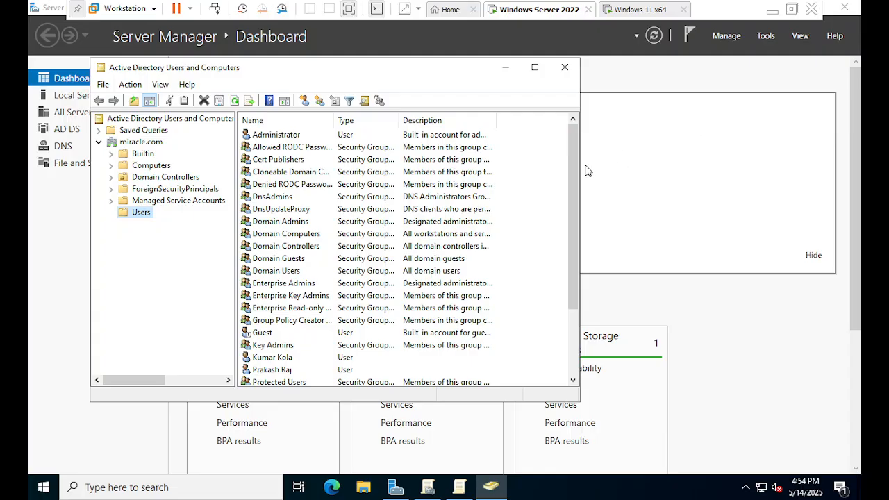
pyautogui.click(534, 67)
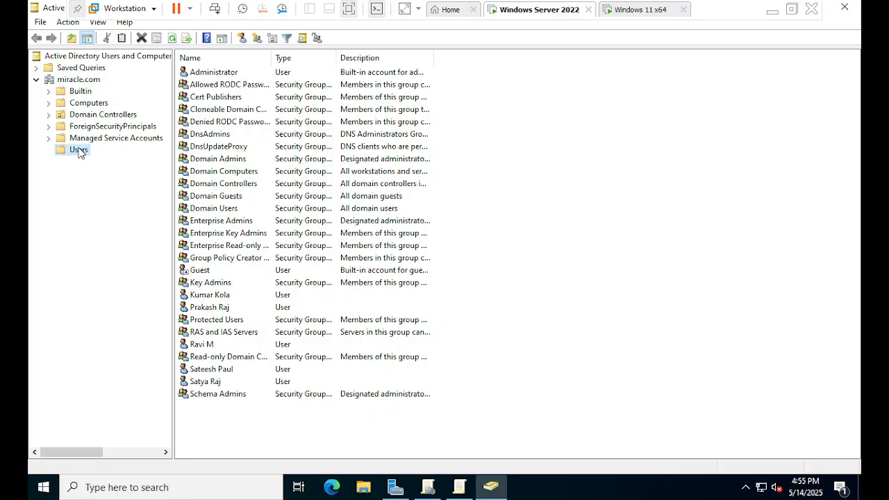
# In the miracle.com Users container, check the lockout status in the second domain user's account properties, and close them without changes
pyautogui.click(88, 103)
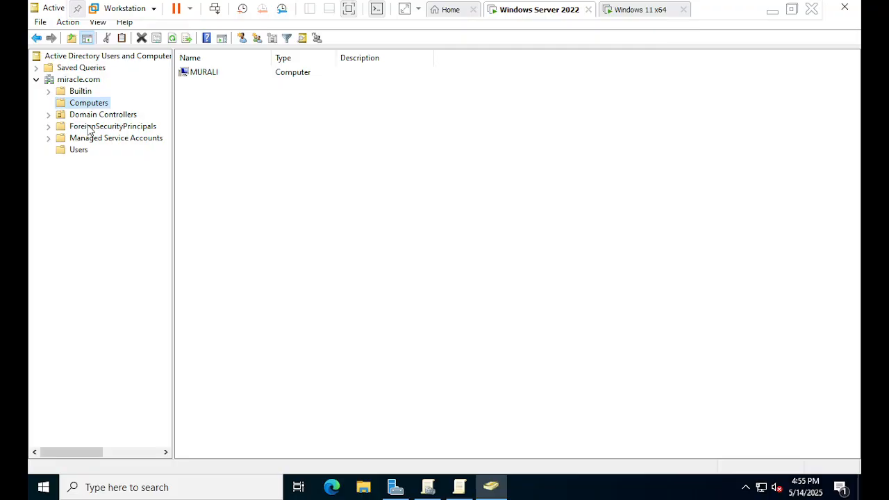
pyautogui.click(91, 127)
pyautogui.click(79, 150)
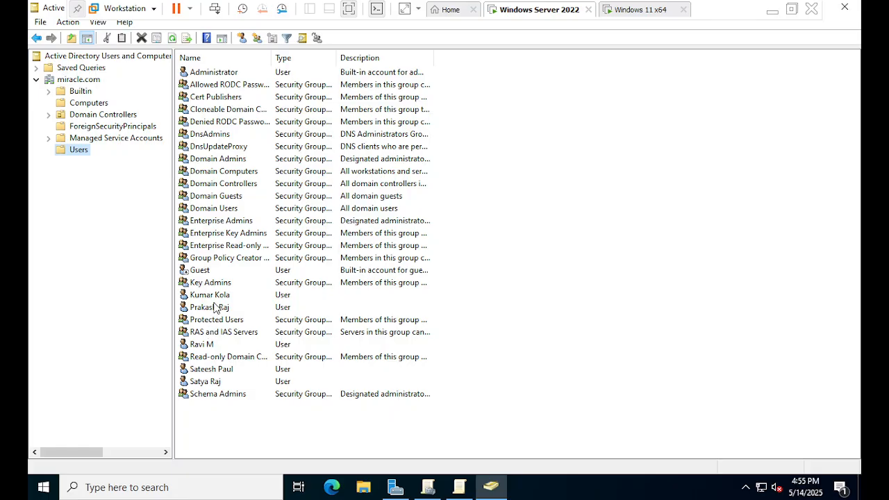
pyautogui.click(209, 384)
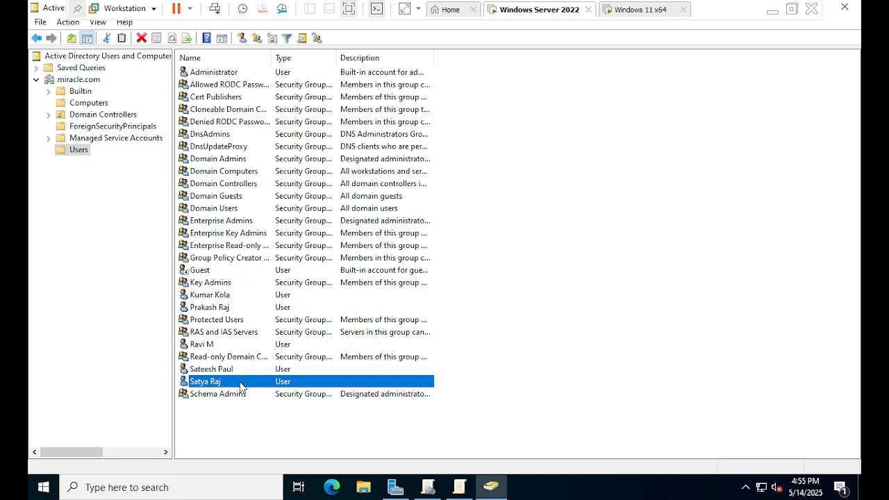
pyautogui.rightClick(241, 387)
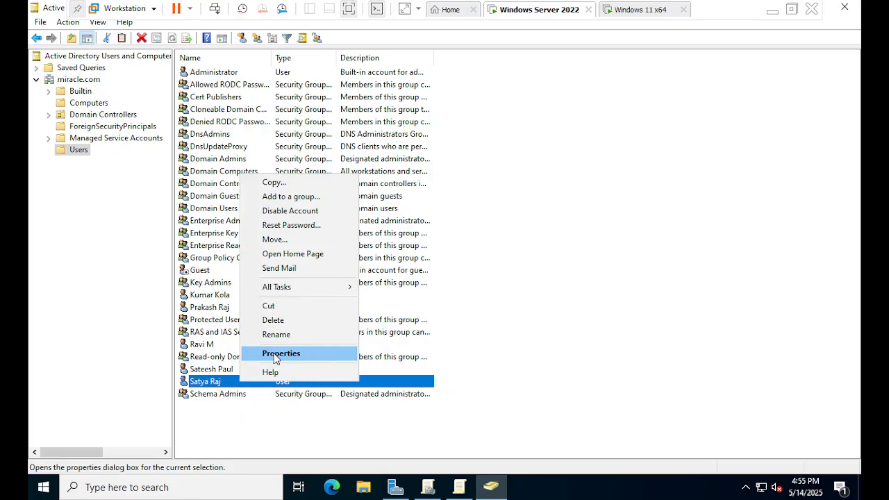
pyautogui.click(276, 358)
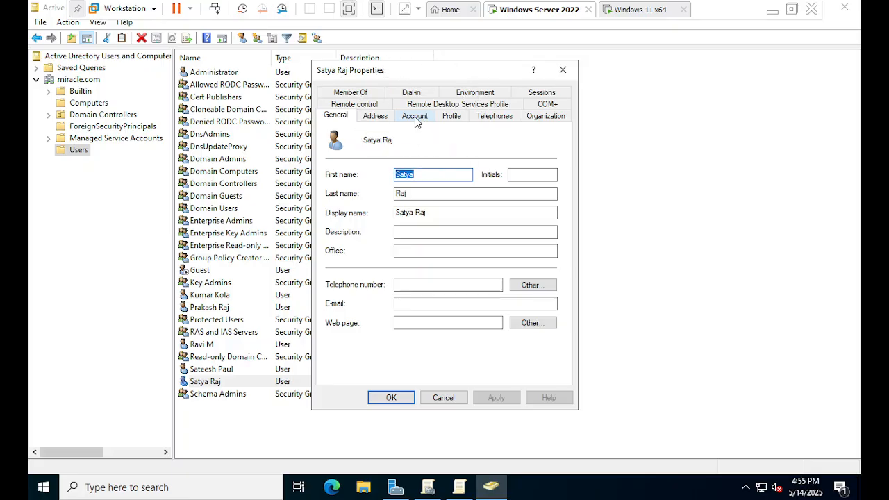
pyautogui.click(416, 118)
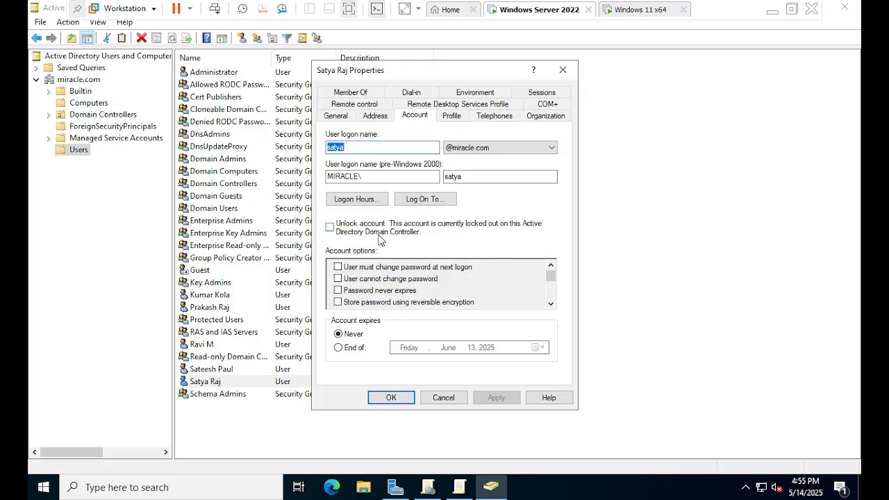
pyautogui.click(444, 398)
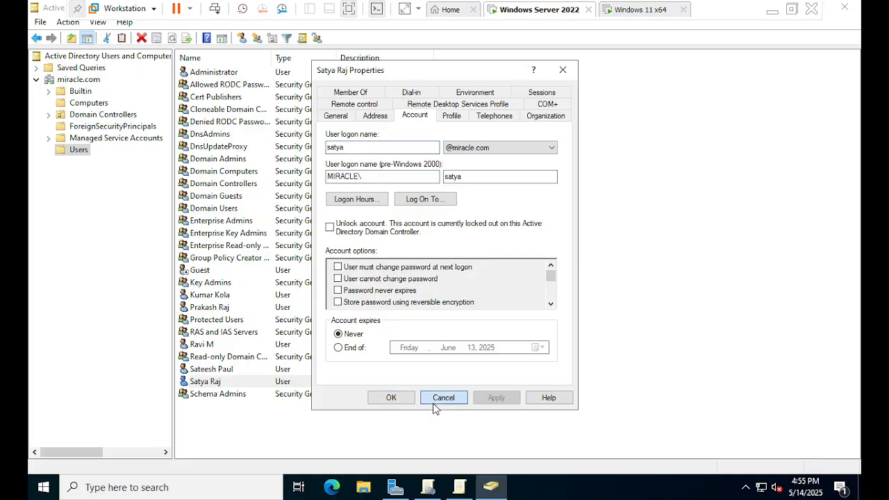
# Check the lockout status in the first tested domain user's account properties and close them without changes
pyautogui.rightClick(216, 309)
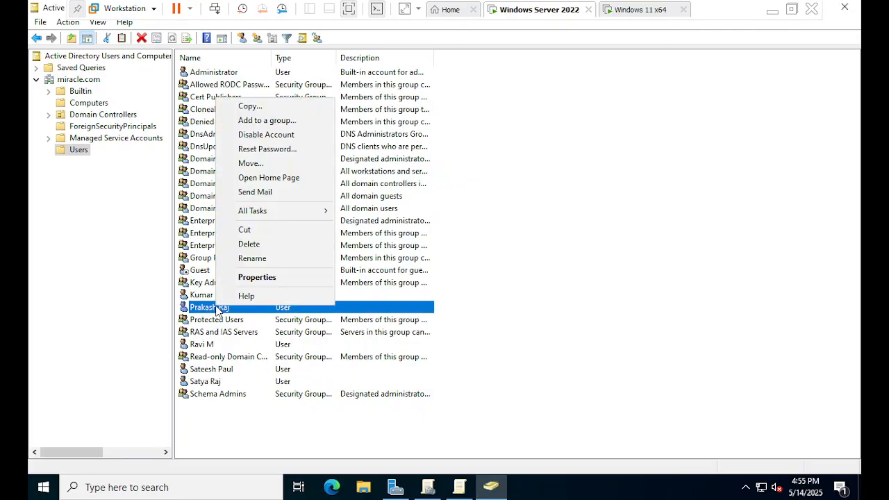
pyautogui.click(275, 277)
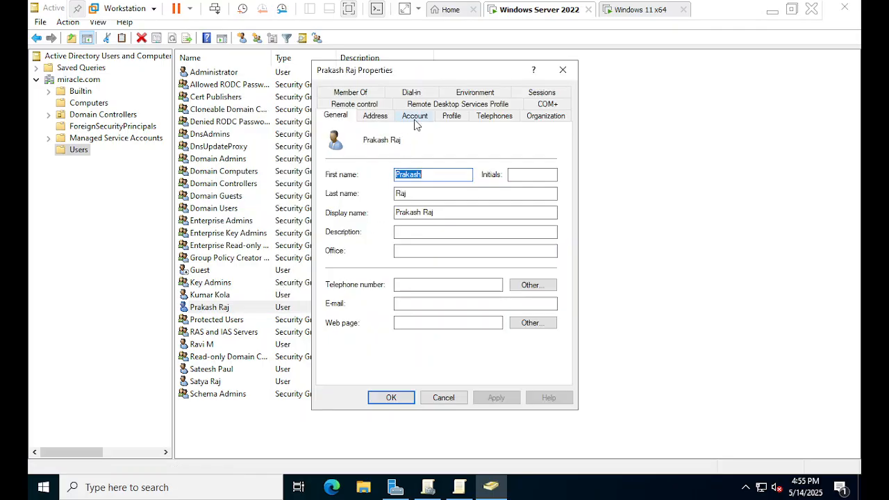
pyautogui.click(415, 117)
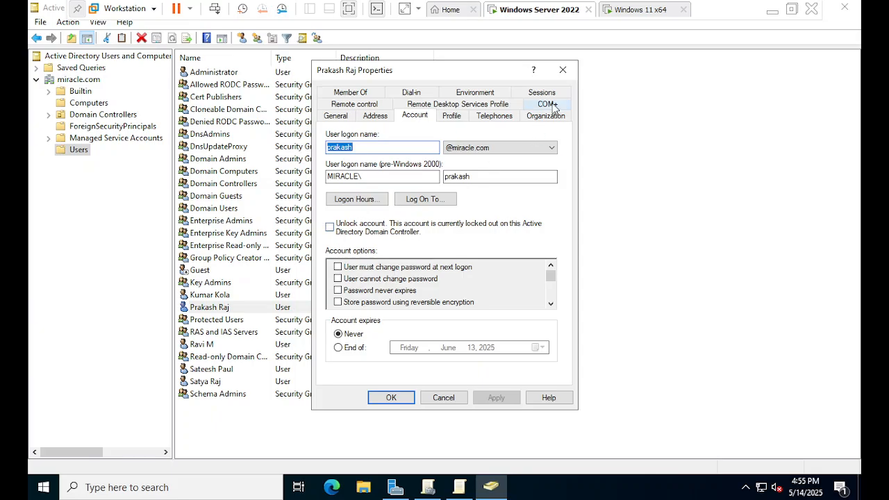
pyautogui.click(563, 70)
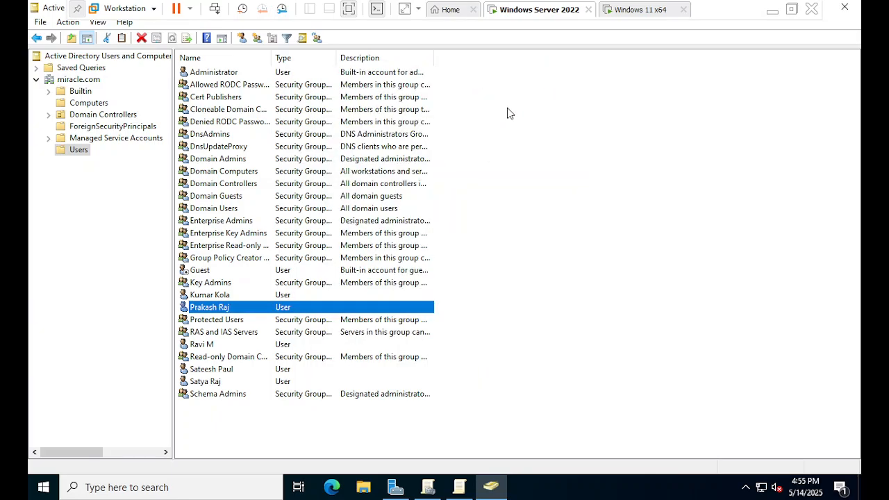
# Check the lockout status in the account properties of the domain user listed directly below Key Admins and close them without changes
pyautogui.click(224, 297)
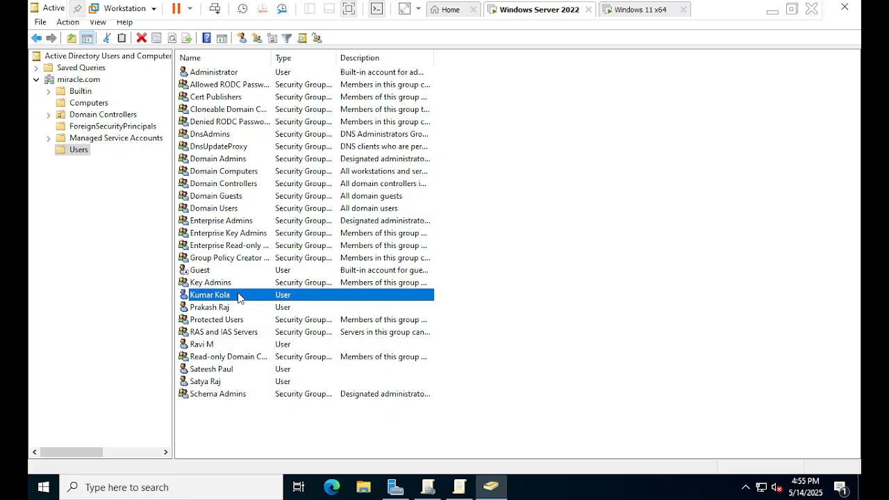
pyautogui.rightClick(240, 294)
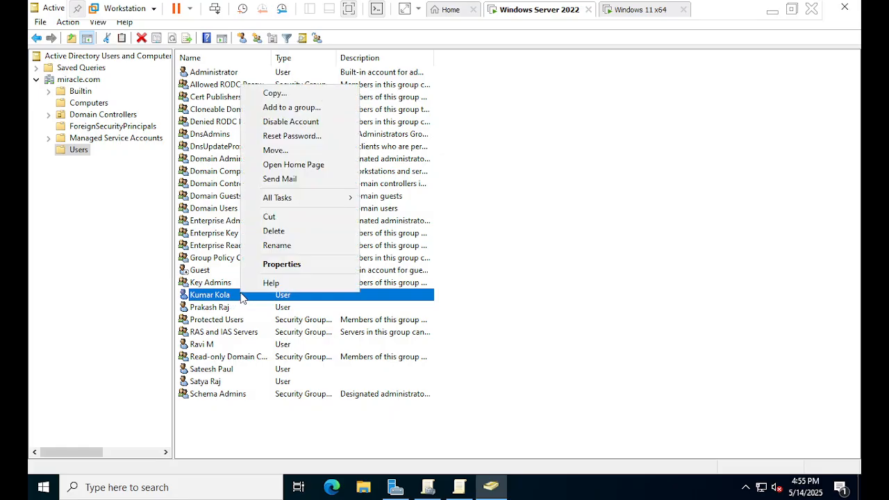
pyautogui.click(282, 264)
pyautogui.click(415, 117)
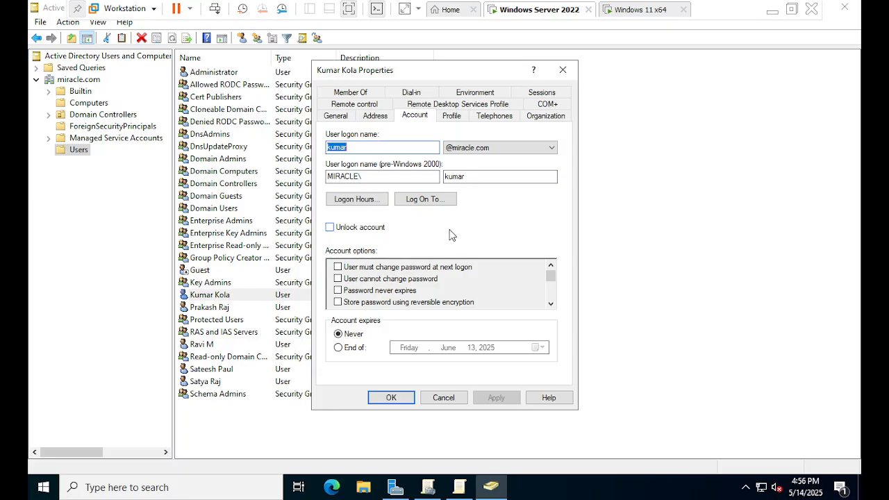
pyautogui.click(562, 70)
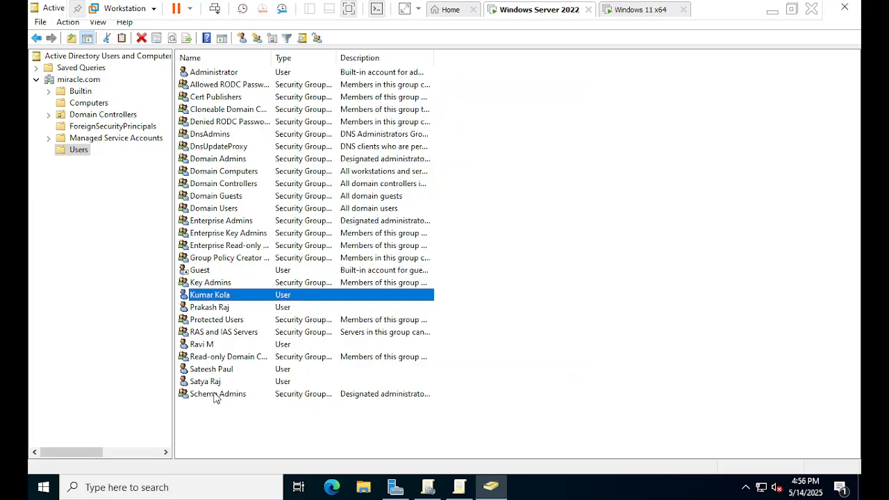
# Unlock the account of the domain user listed directly above Schema Admins and apply the change in the user's properties
pyautogui.click(218, 393)
pyautogui.click(211, 381)
pyautogui.rightClick(219, 381)
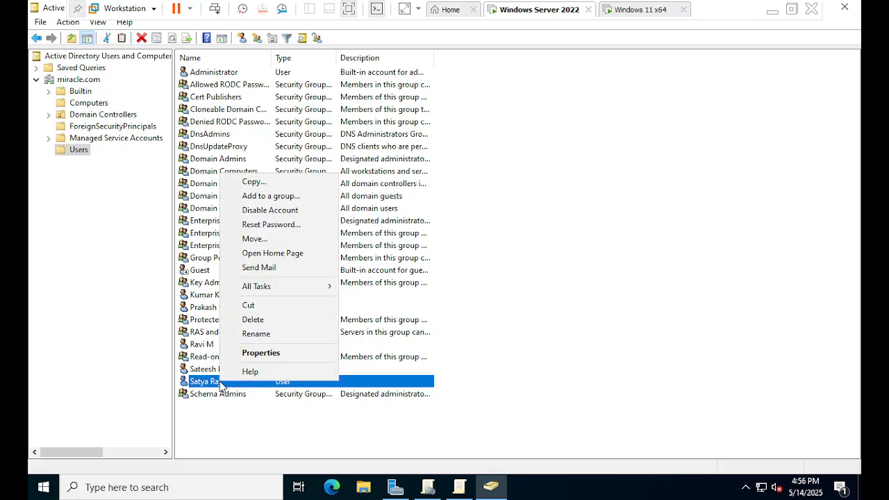
pyautogui.click(251, 353)
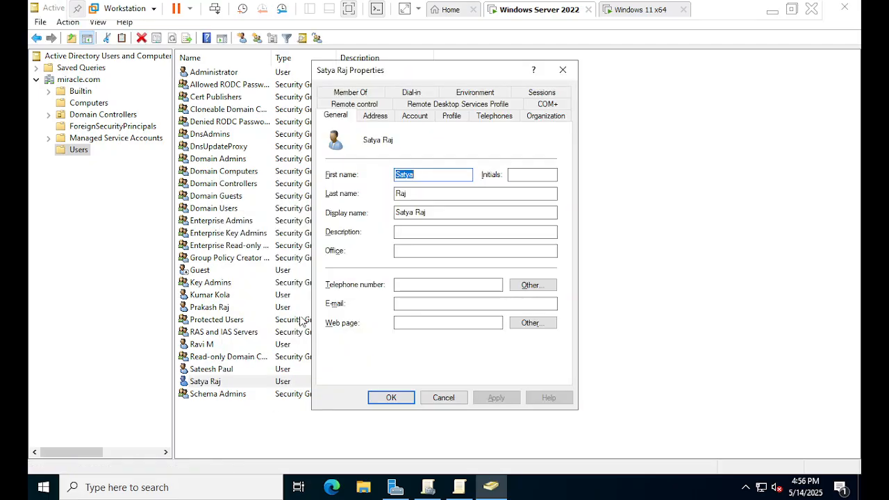
pyautogui.click(422, 120)
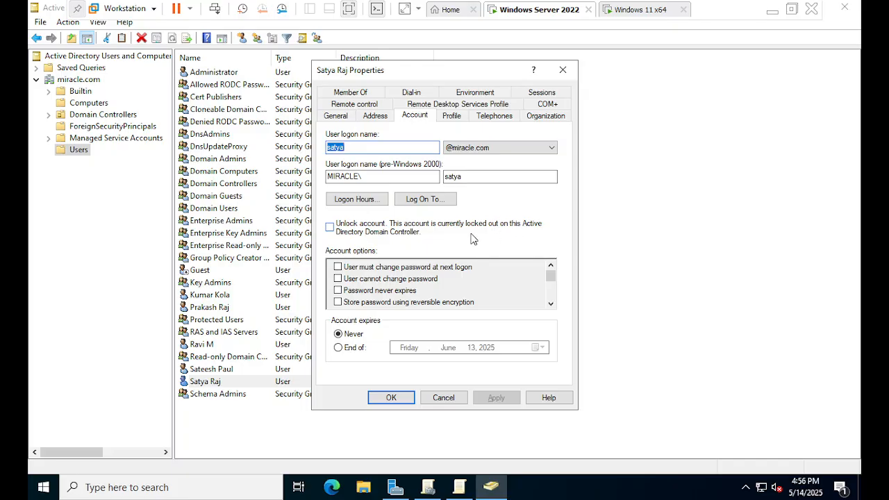
pyautogui.click(330, 228)
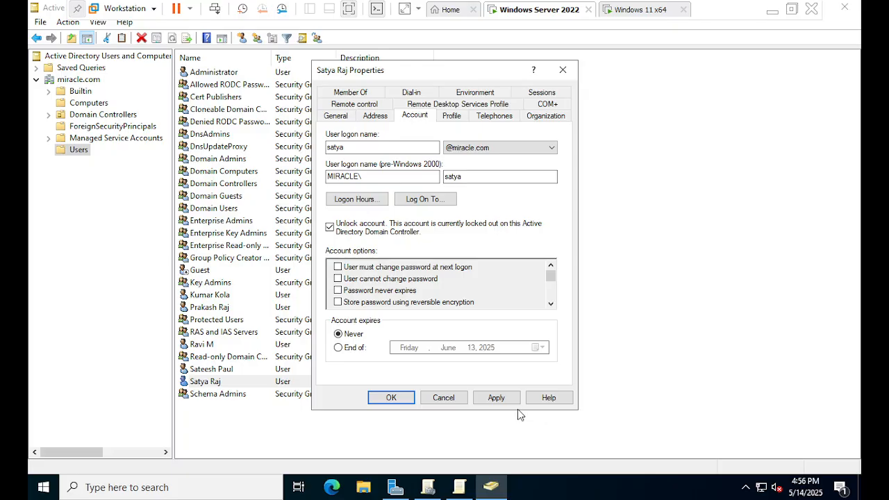
pyautogui.click(496, 397)
pyautogui.click(391, 398)
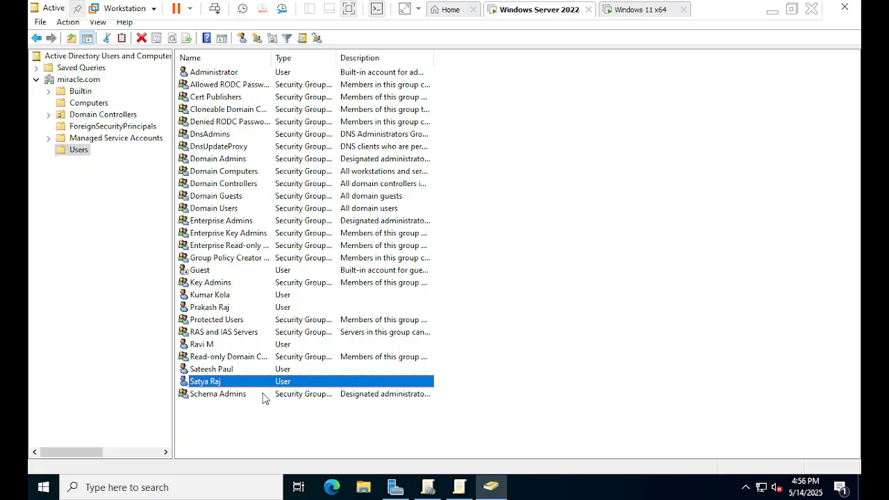
# Switch to the Windows 11 x64 virtual machine and sign in as the unlocked domain user with the account password
pyautogui.click(628, 10)
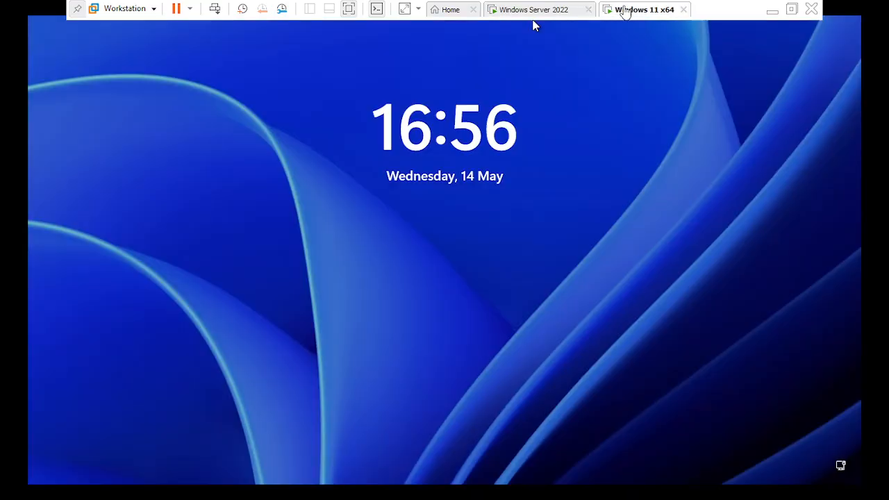
pyautogui.click(478, 263)
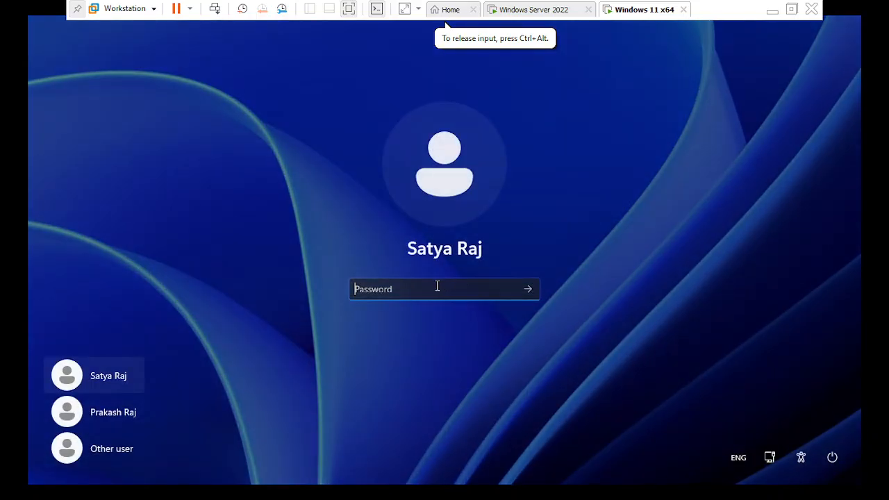
pyautogui.write('••••••')
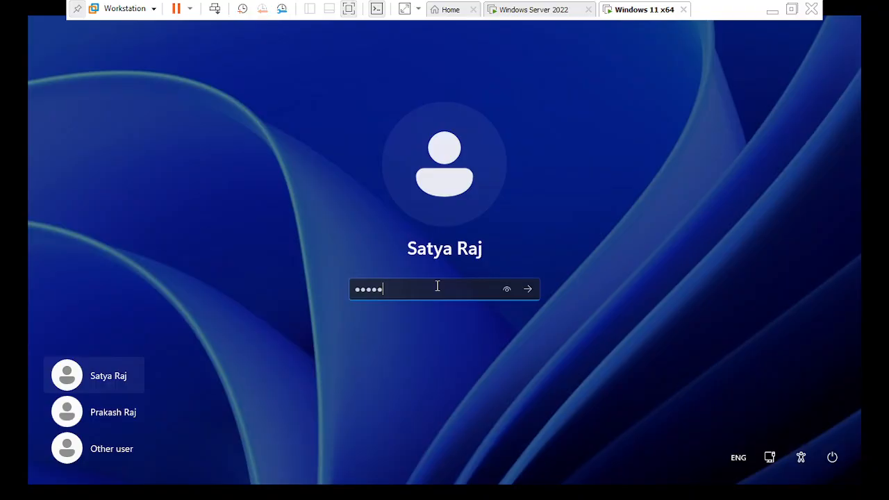
pyautogui.press('Return')
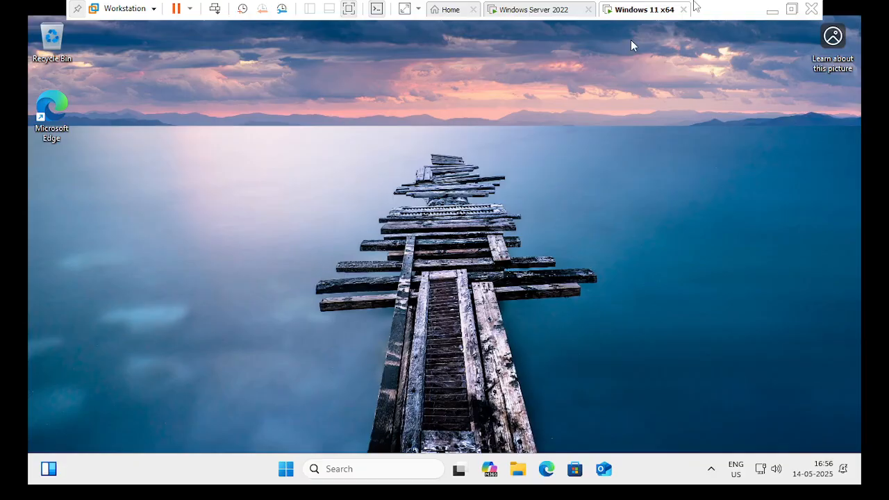
# Minimize the virtual machine window, switch to the Net accounts document in Microsoft Word, and close it with its changes saved
pyautogui.click(775, 10)
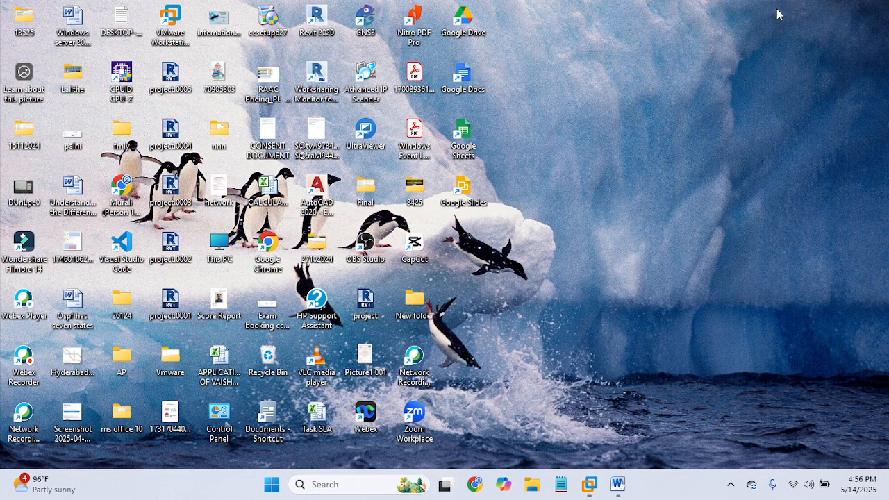
pyautogui.click(729, 484)
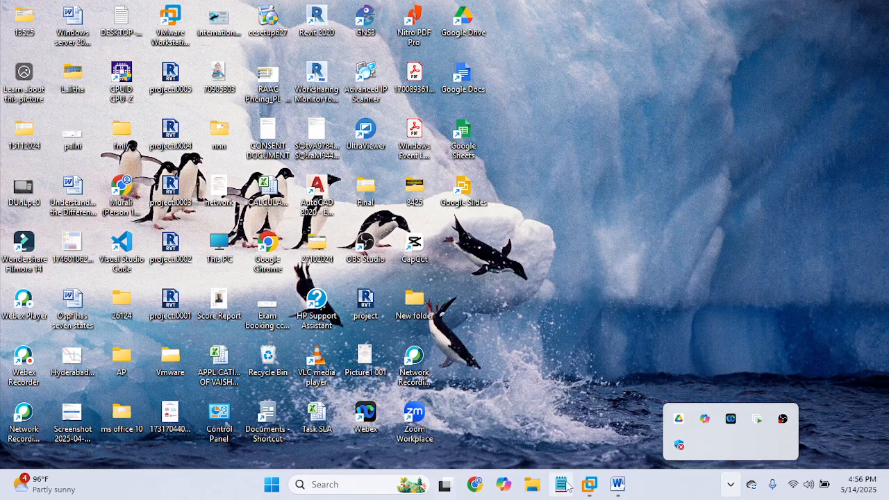
pyautogui.moveTo(617, 484)
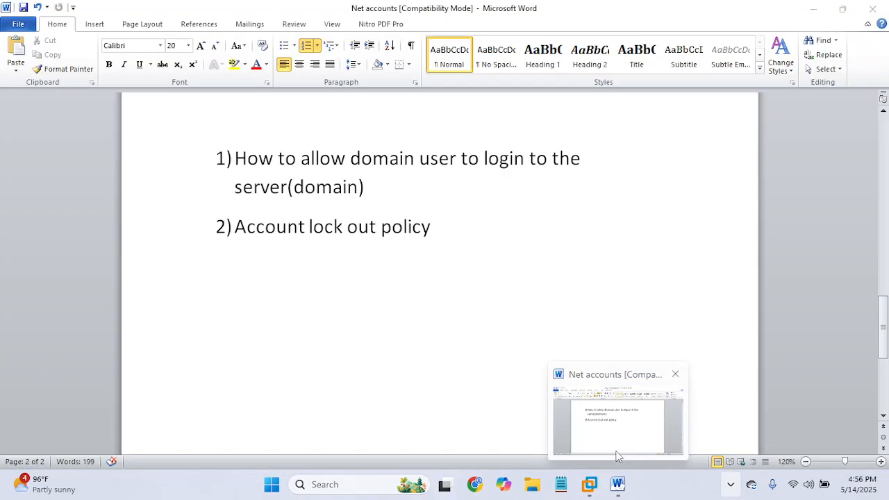
pyautogui.click(617, 454)
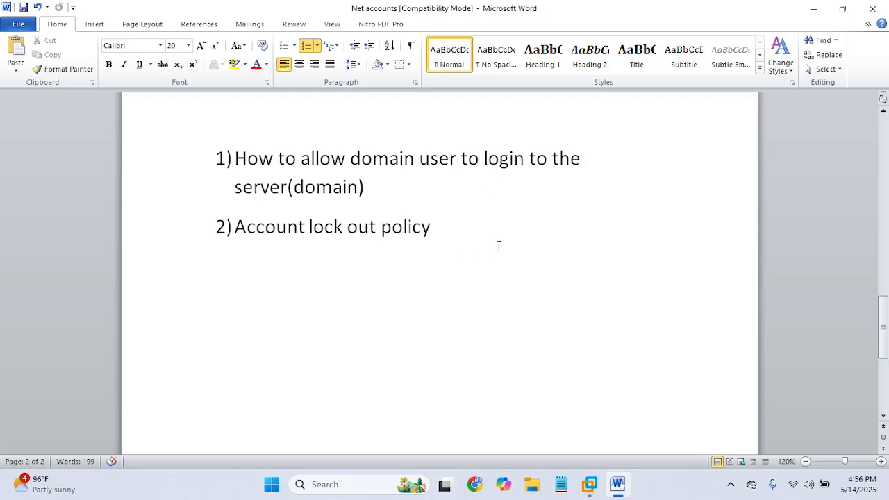
pyautogui.click(872, 8)
pyautogui.click(393, 271)
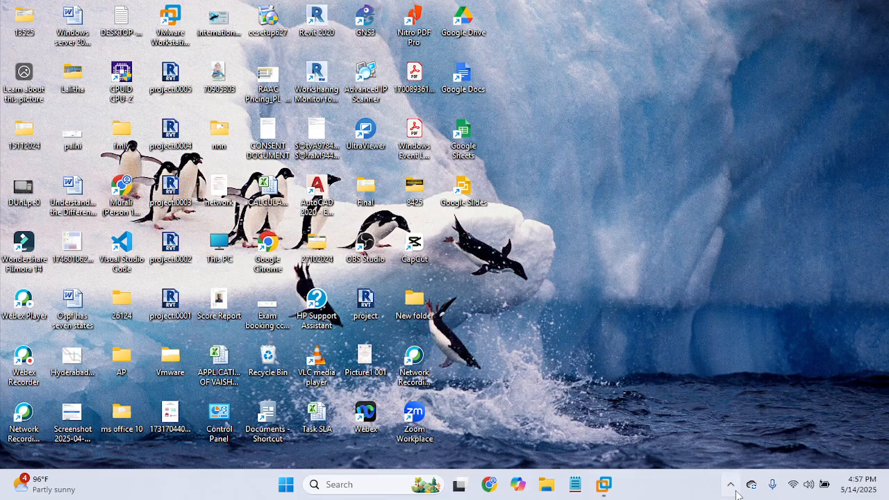
pyautogui.click(734, 487)
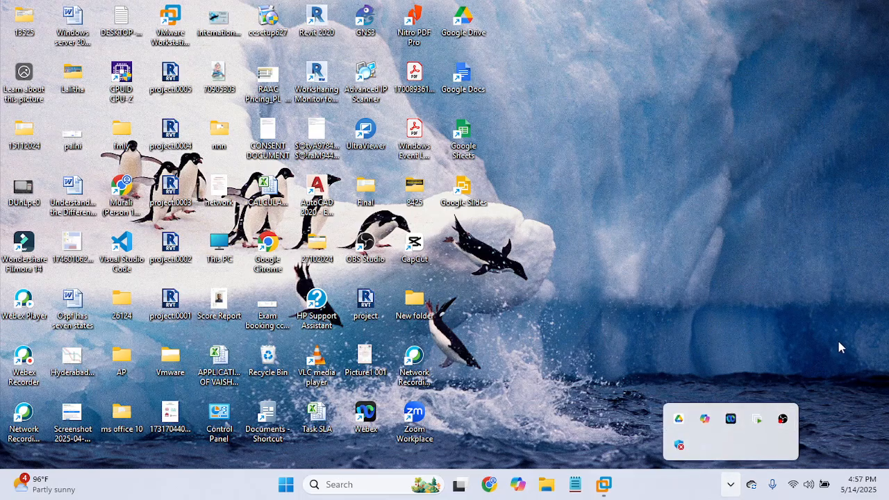
pyautogui.rightClick(783, 420)
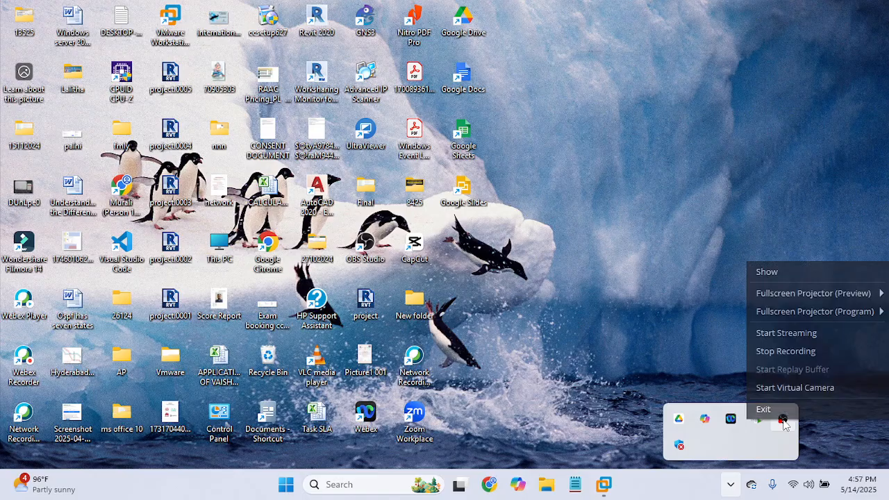